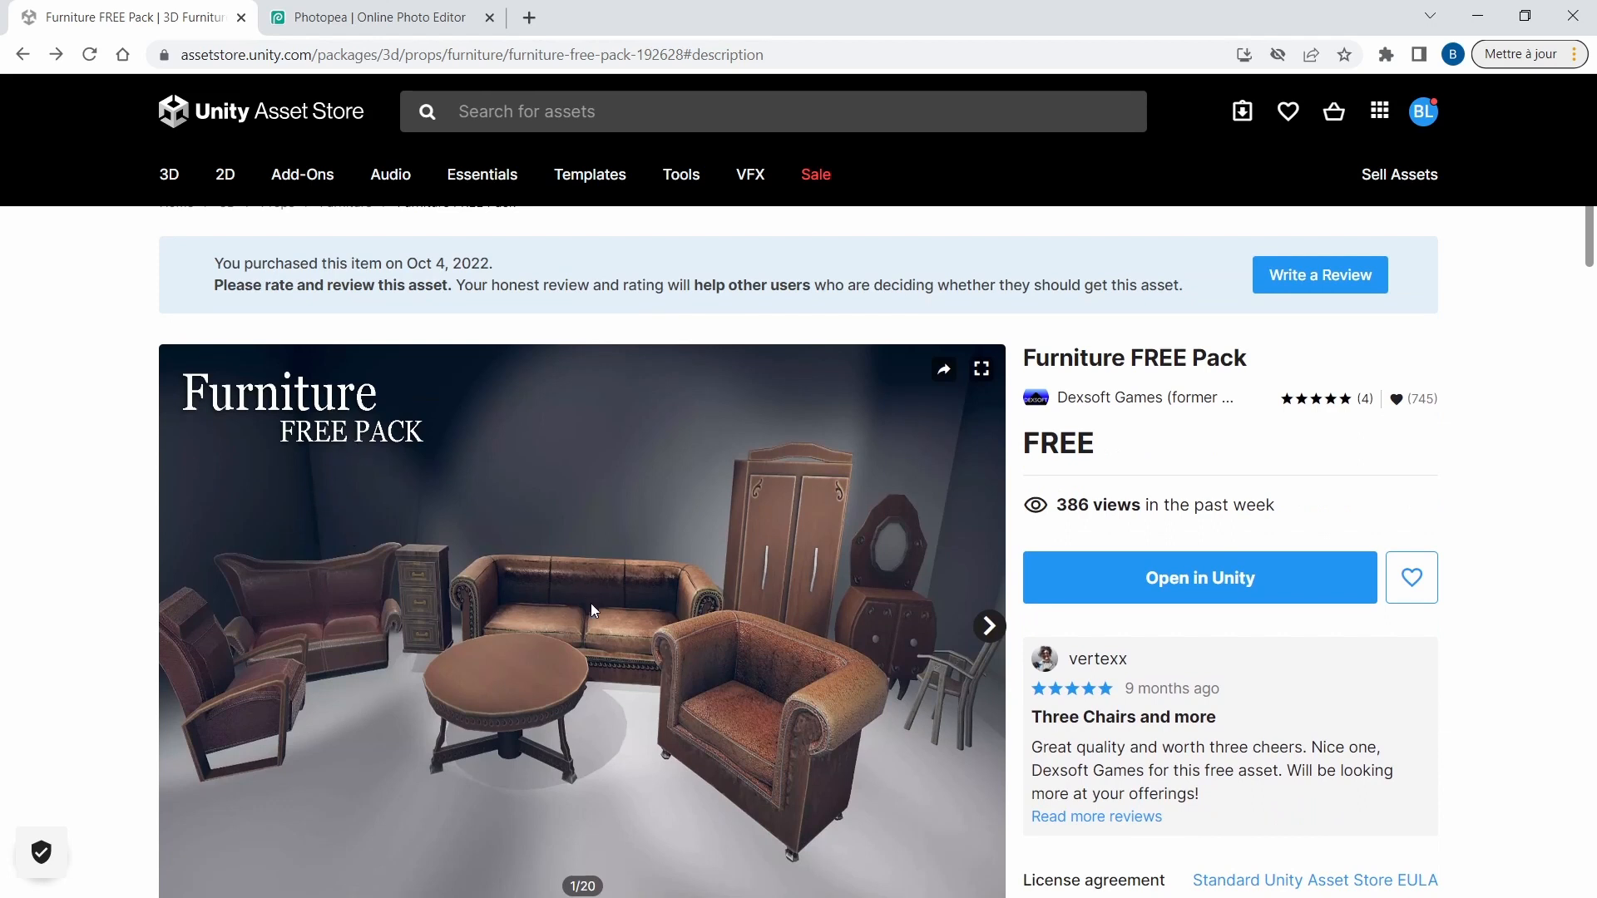
Review the Furniture FREE Pack store page, including its description and technical details such as the number of textures.
scroll(560, 689, "down", 1)
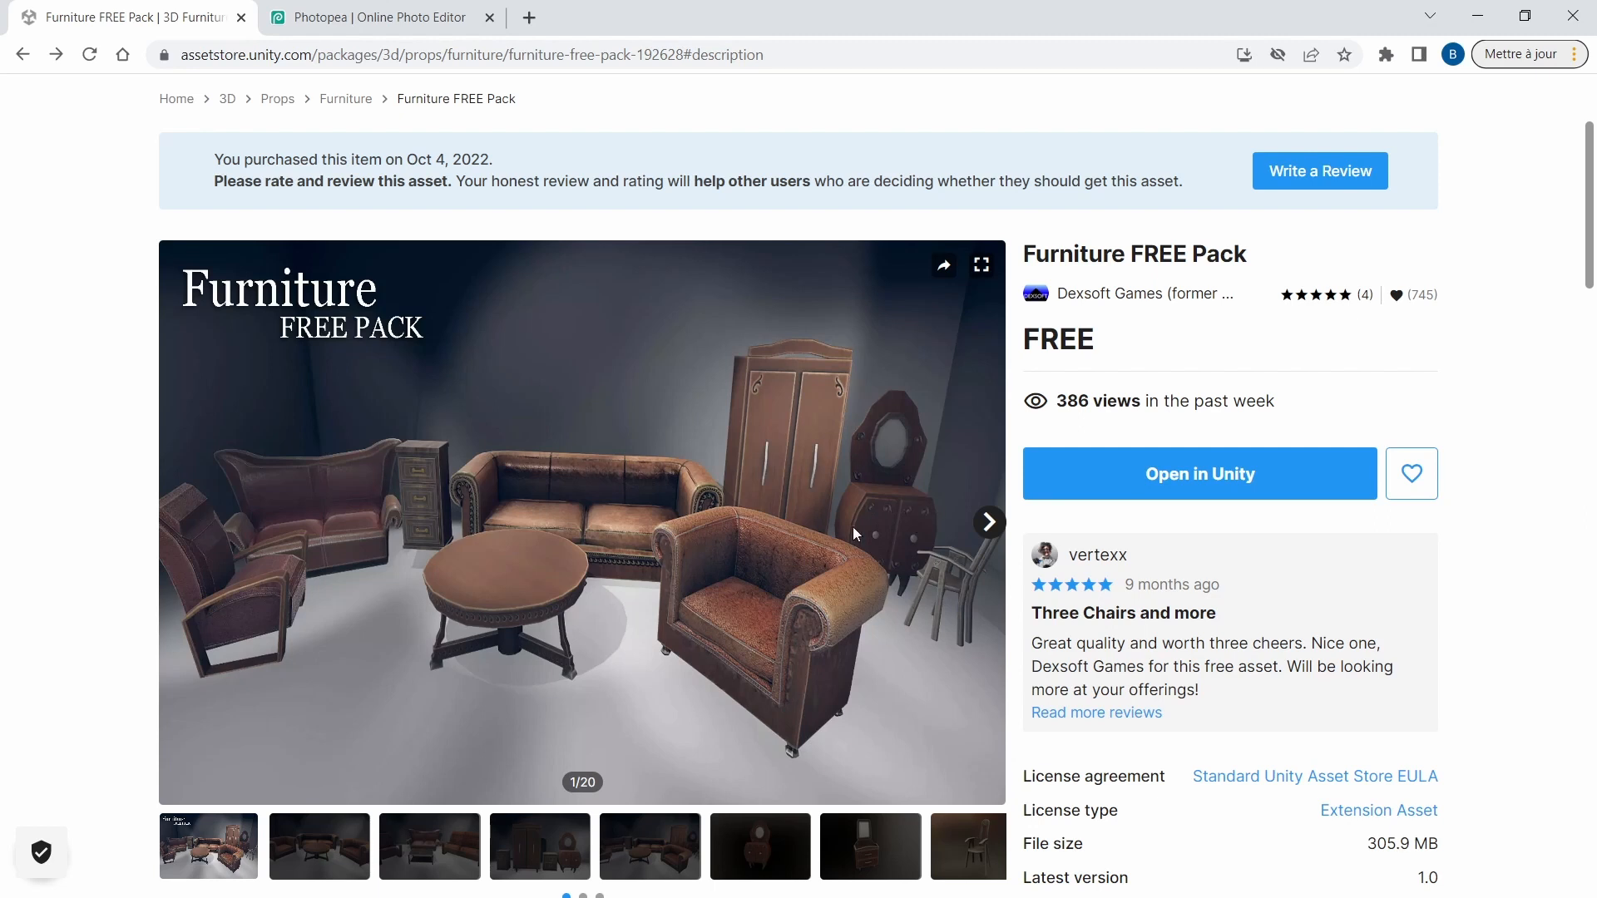
scroll(665, 508, "down", 1)
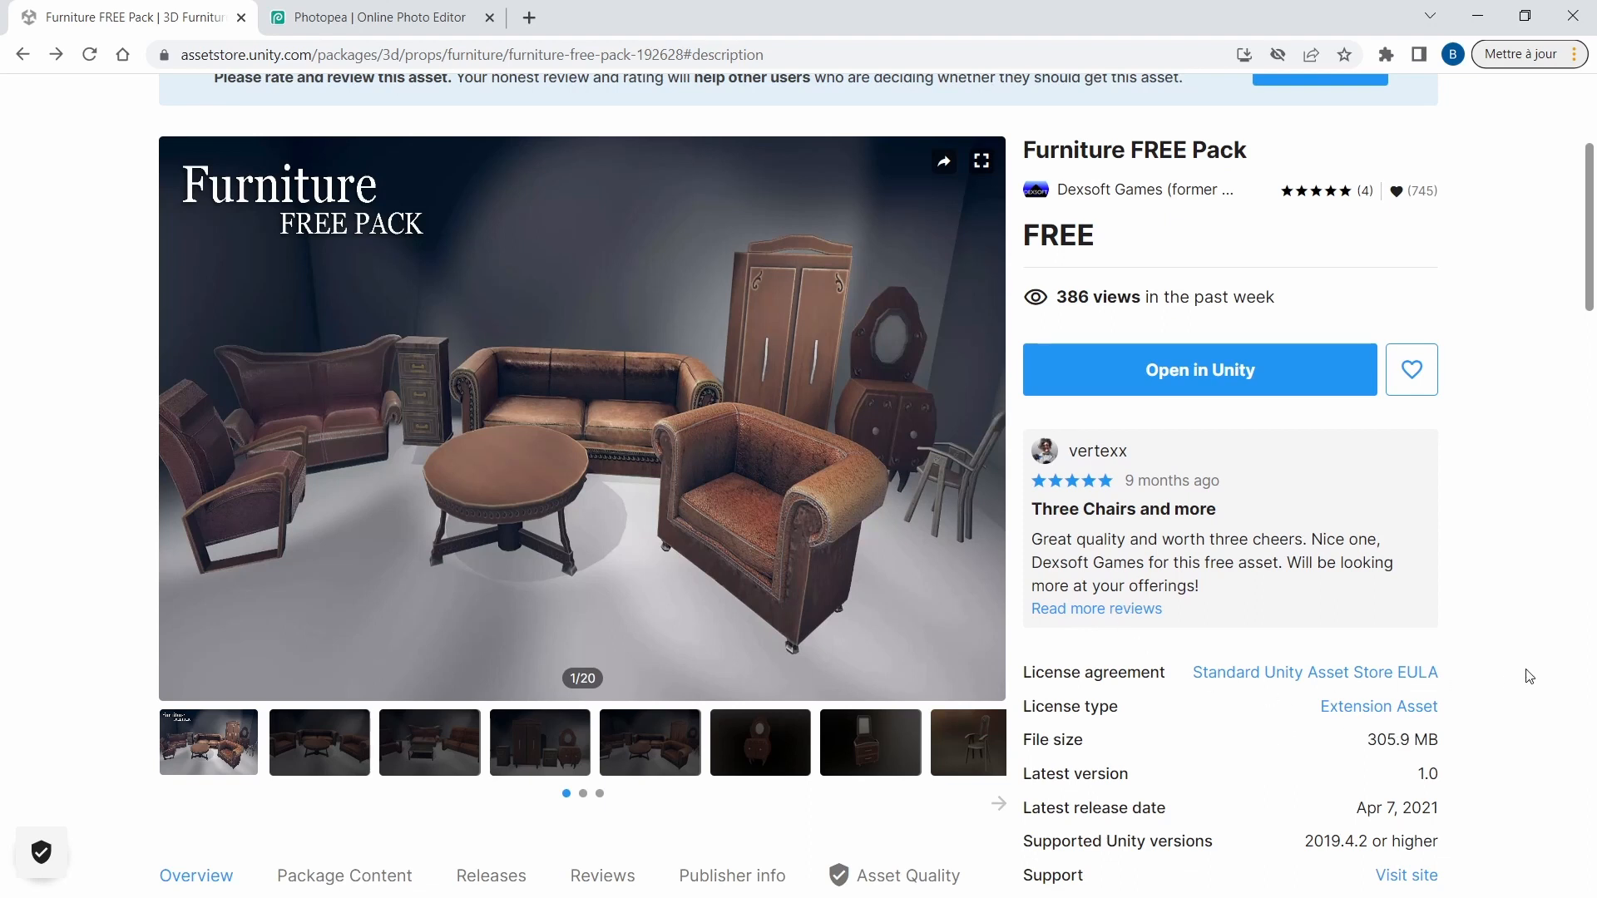
scroll(1529, 676, "down", 1)
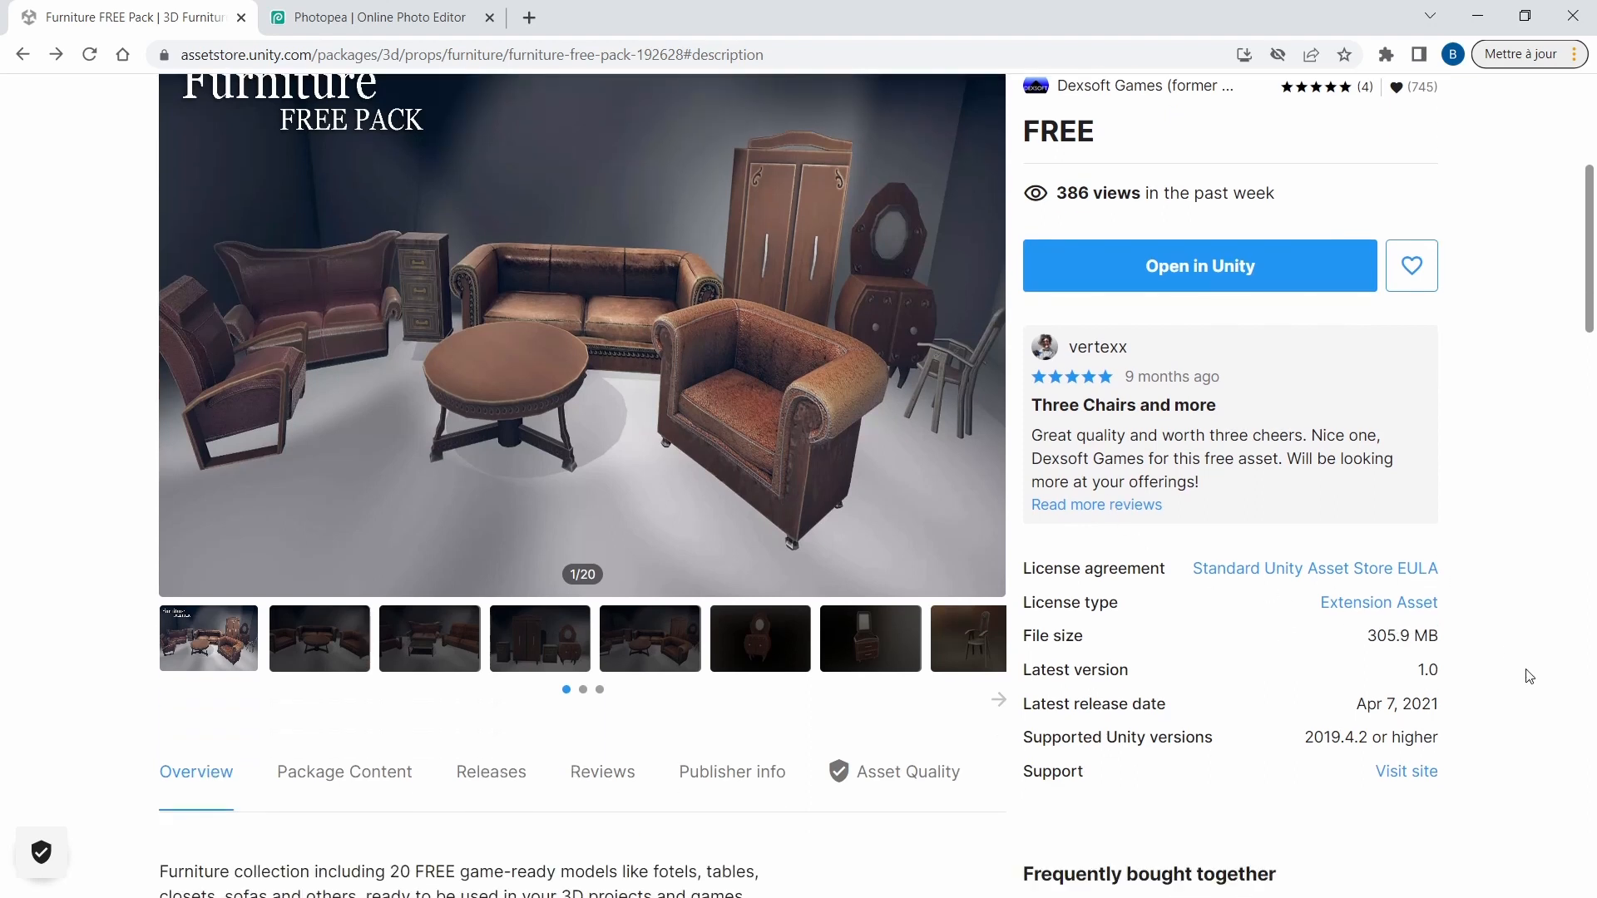
scroll(1529, 676, "up", 1)
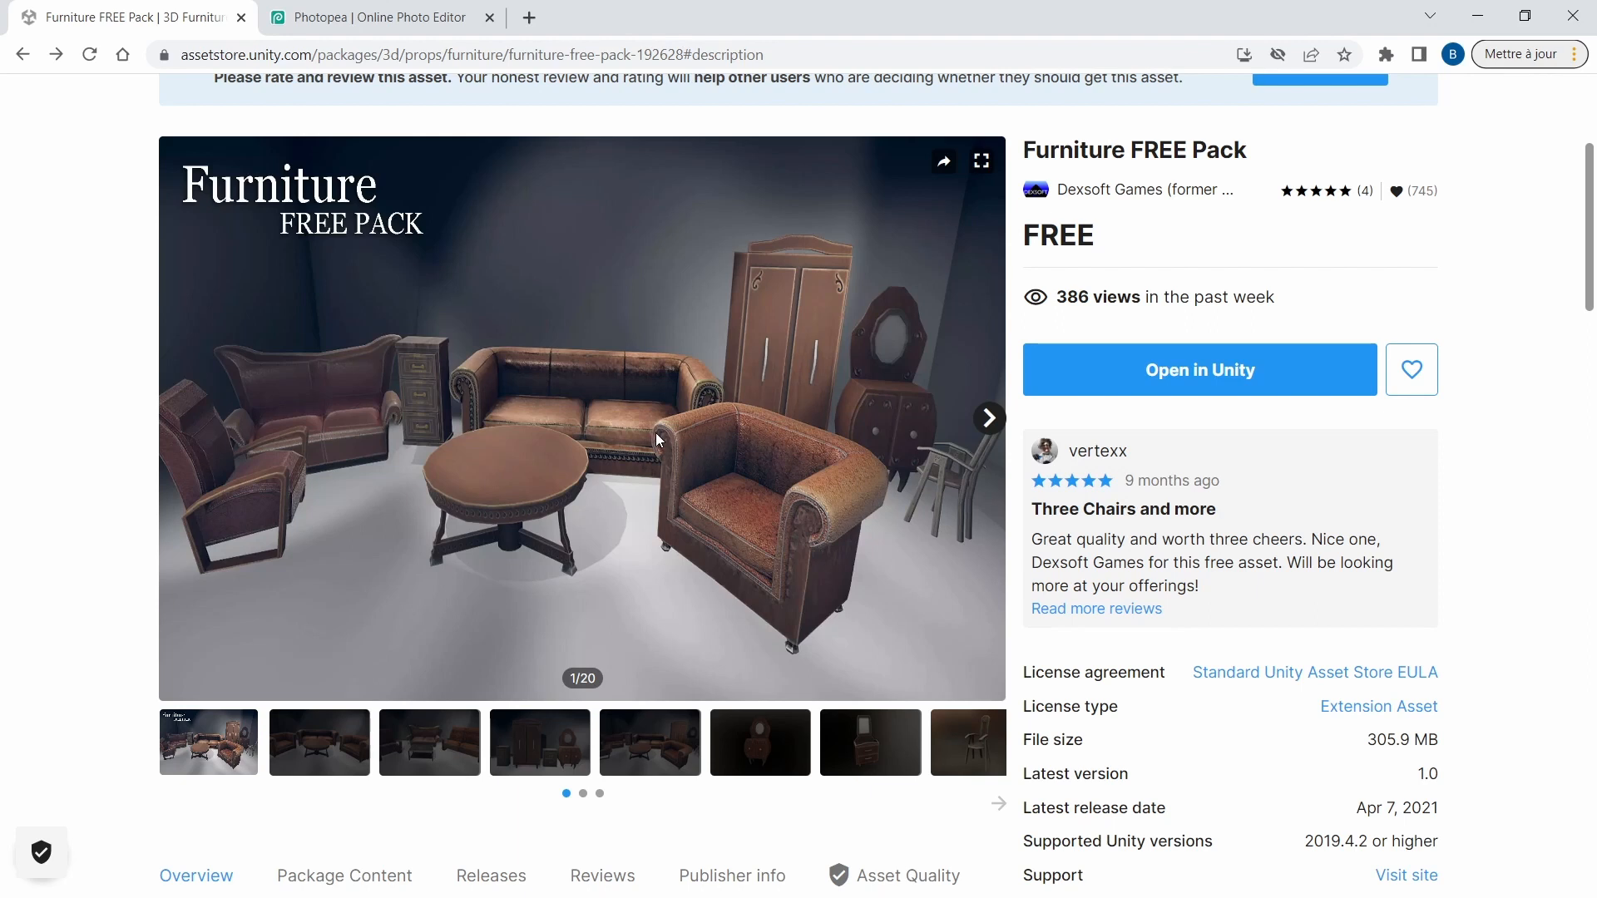
scroll(657, 438, "down", 8)
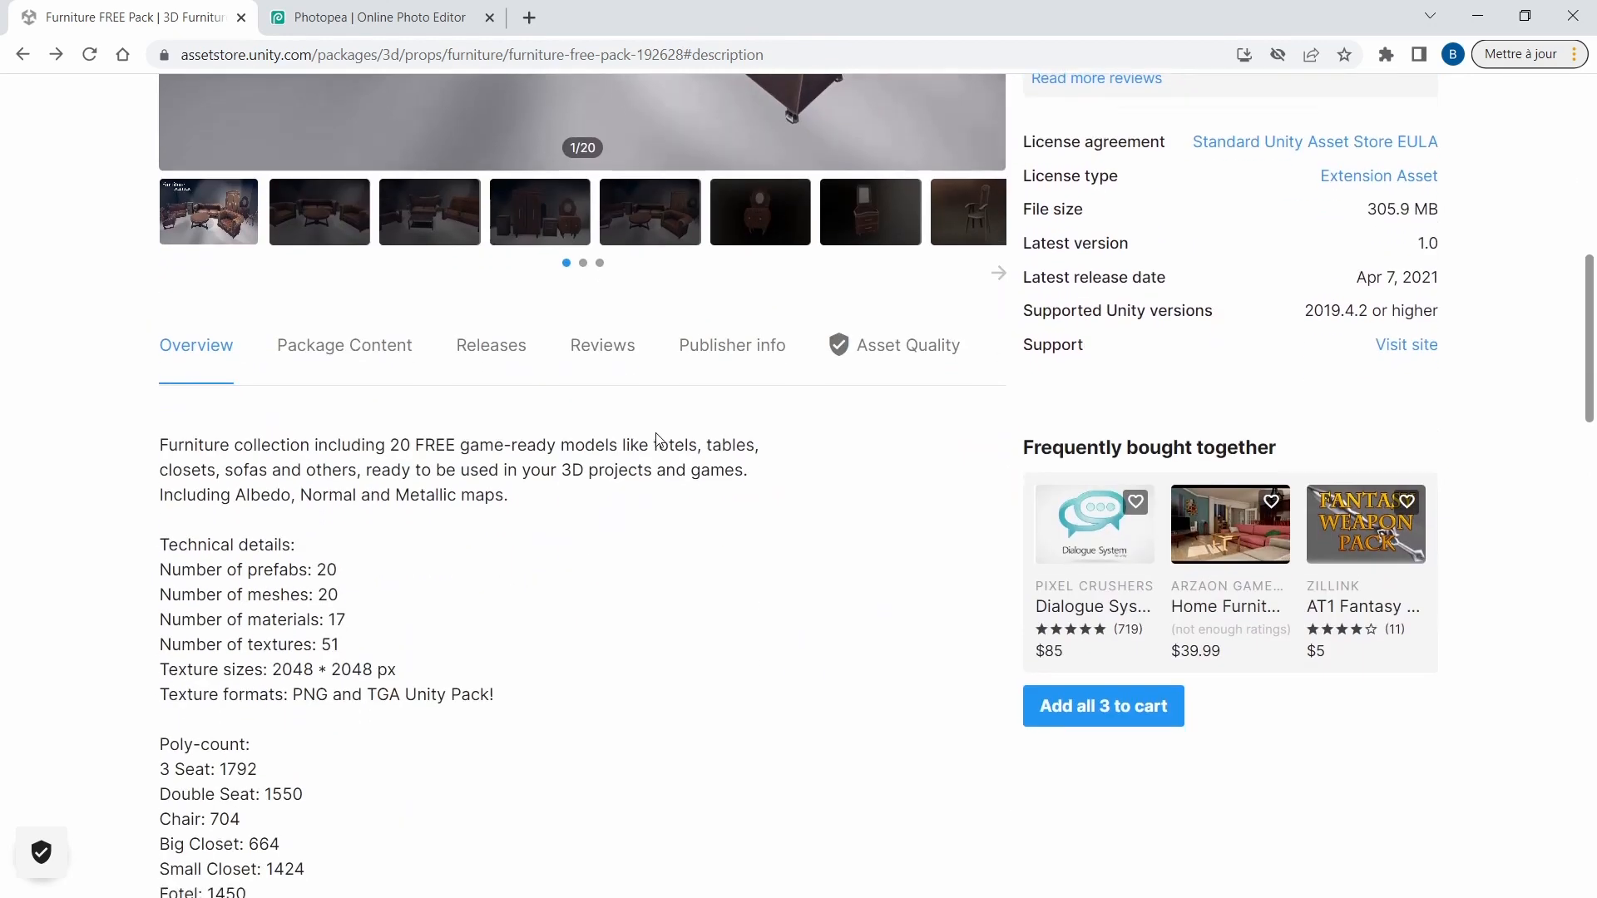
scroll(645, 445, "down", 1)
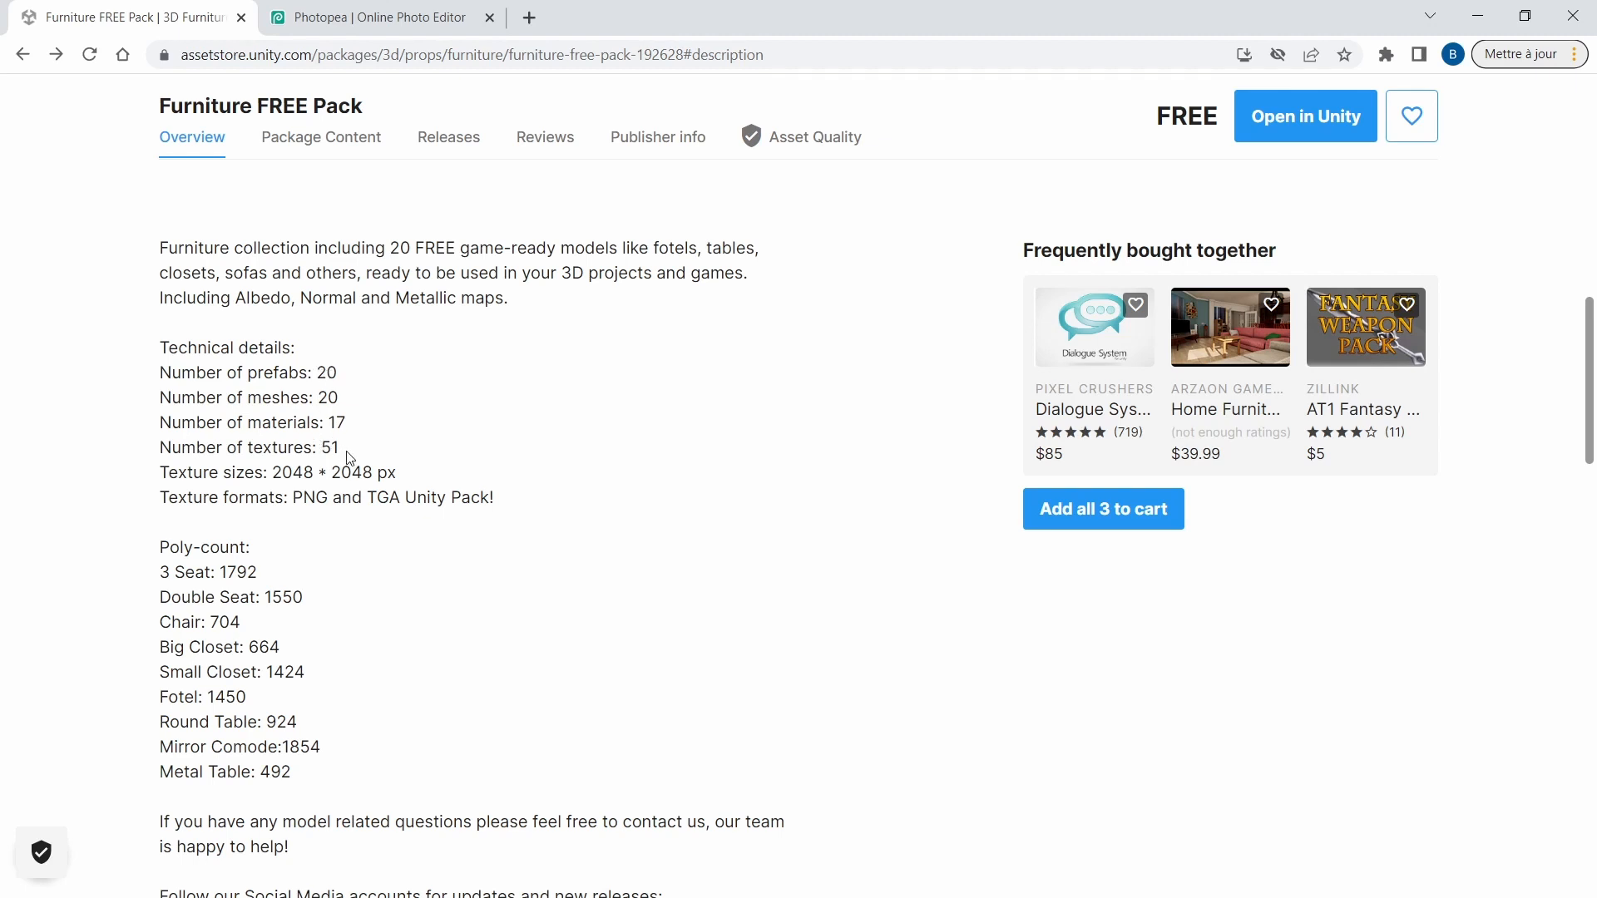
left_click_drag(317, 448, 334, 448)
left_click(366, 468)
scroll(387, 374, "up", 2)
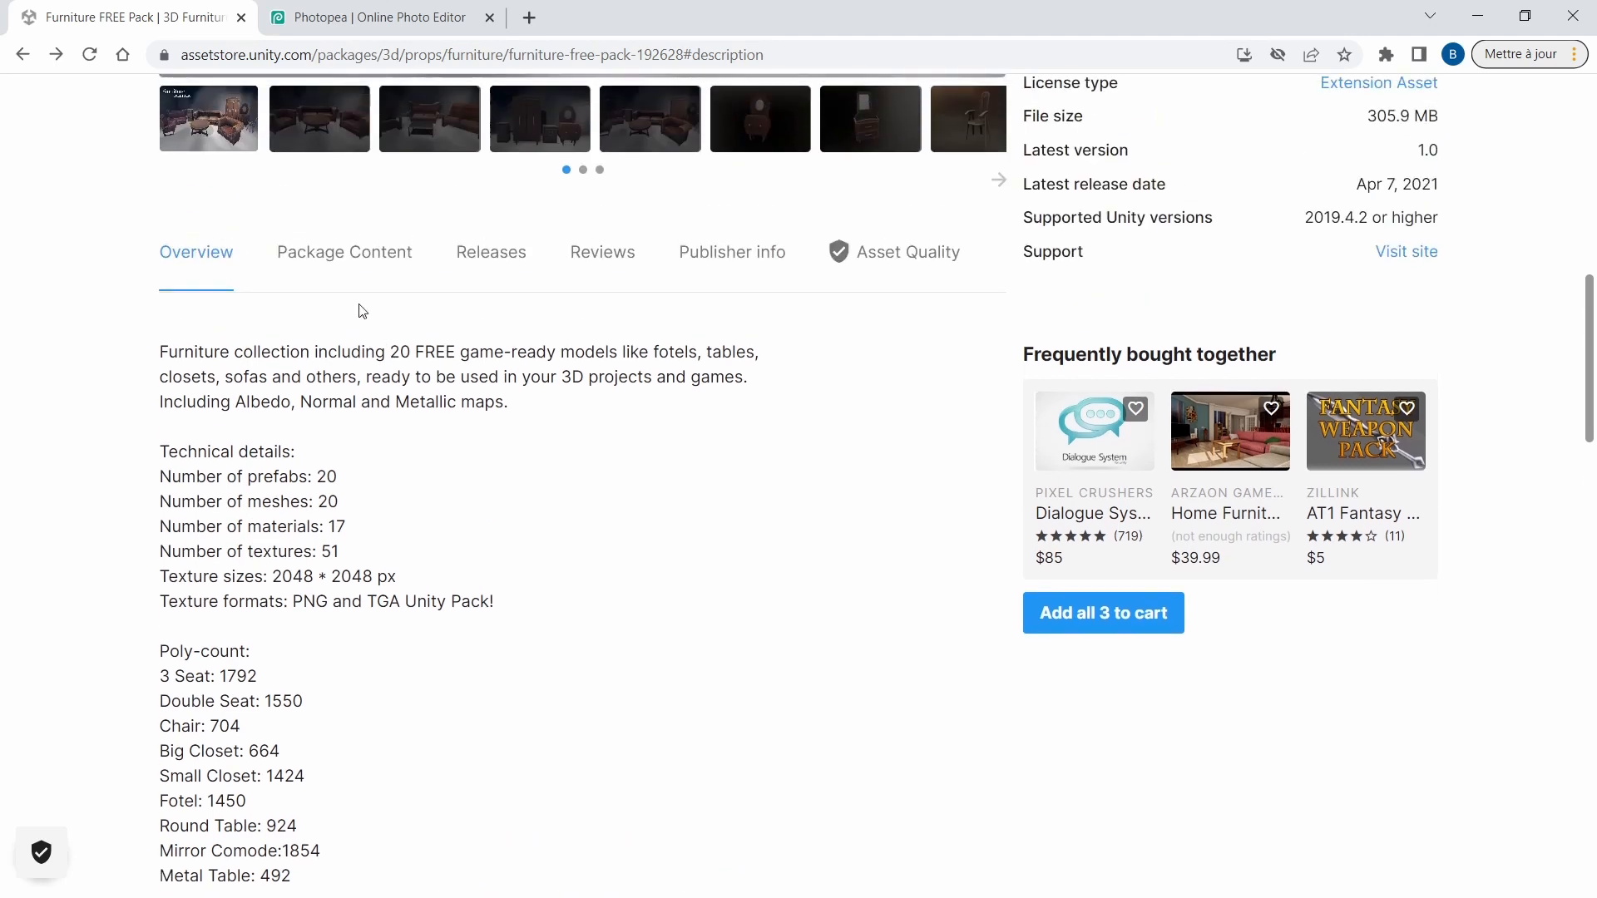
Examine the pack's package content, previewing All models.unity and going through the files in the Prefabs folder.
left_click(342, 262)
scroll(661, 592, "down", 2)
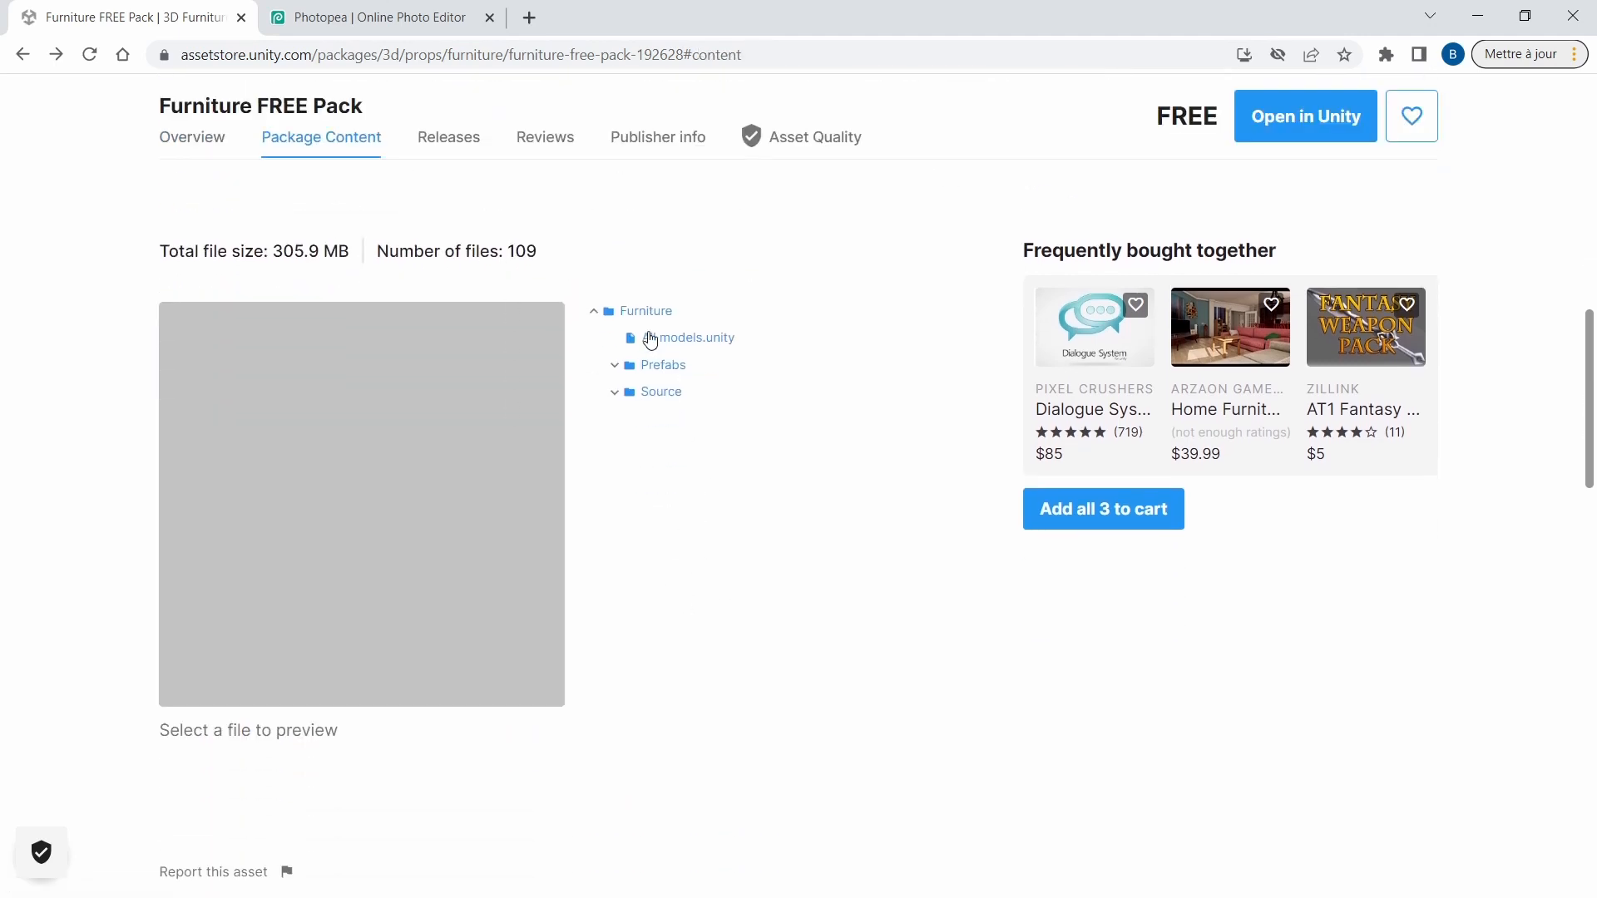
left_click(665, 339)
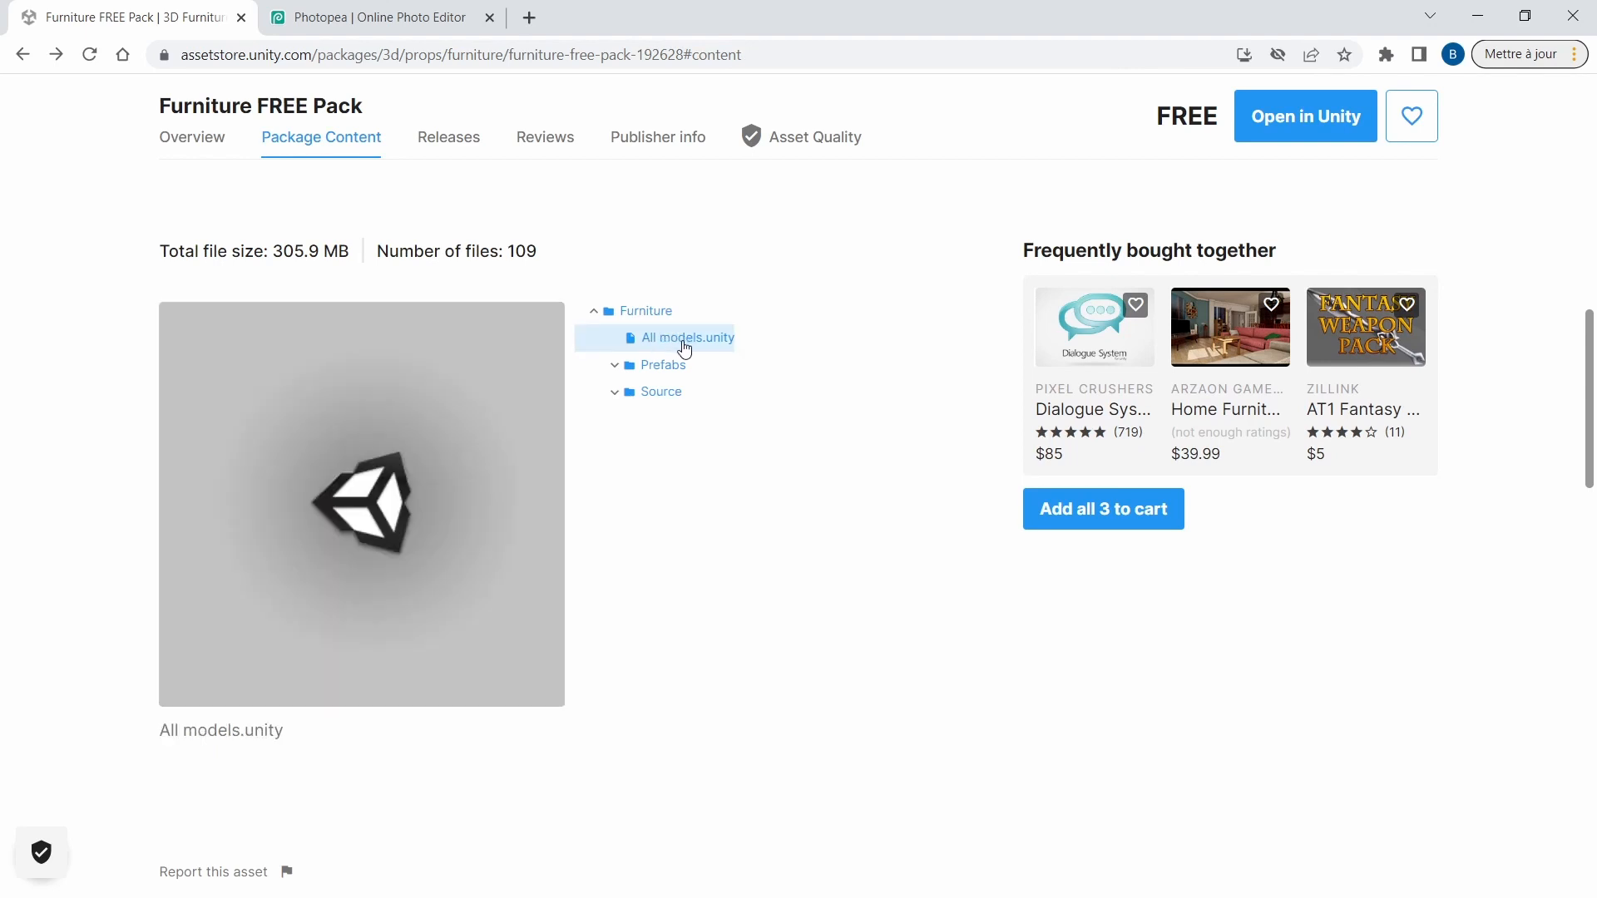
left_click(616, 367)
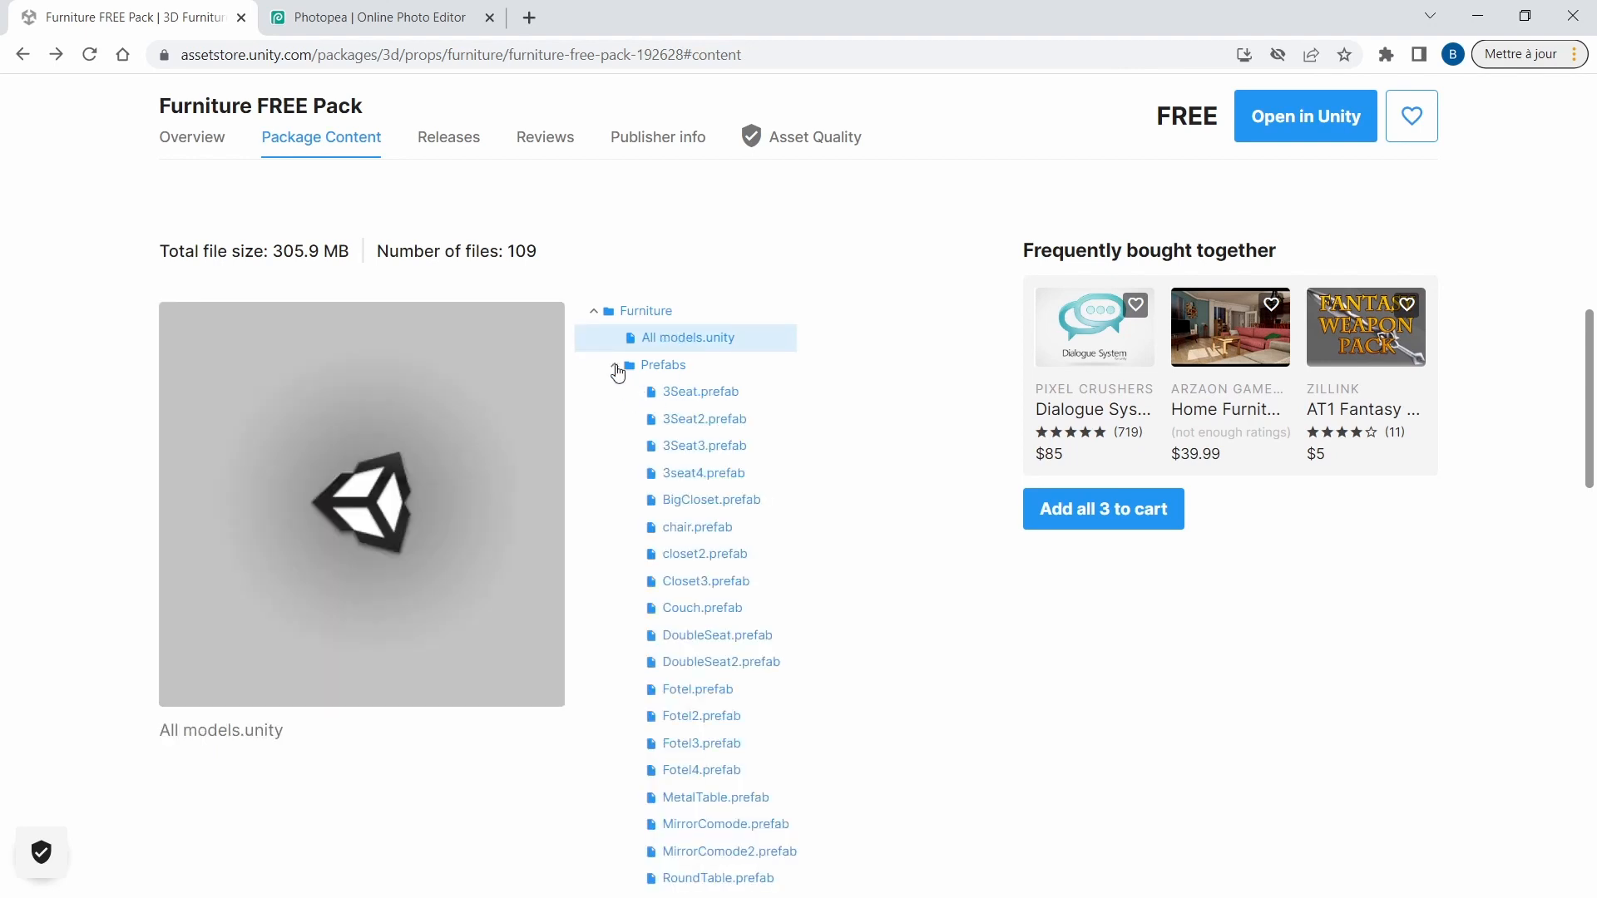
left_click(617, 369)
left_click(619, 368)
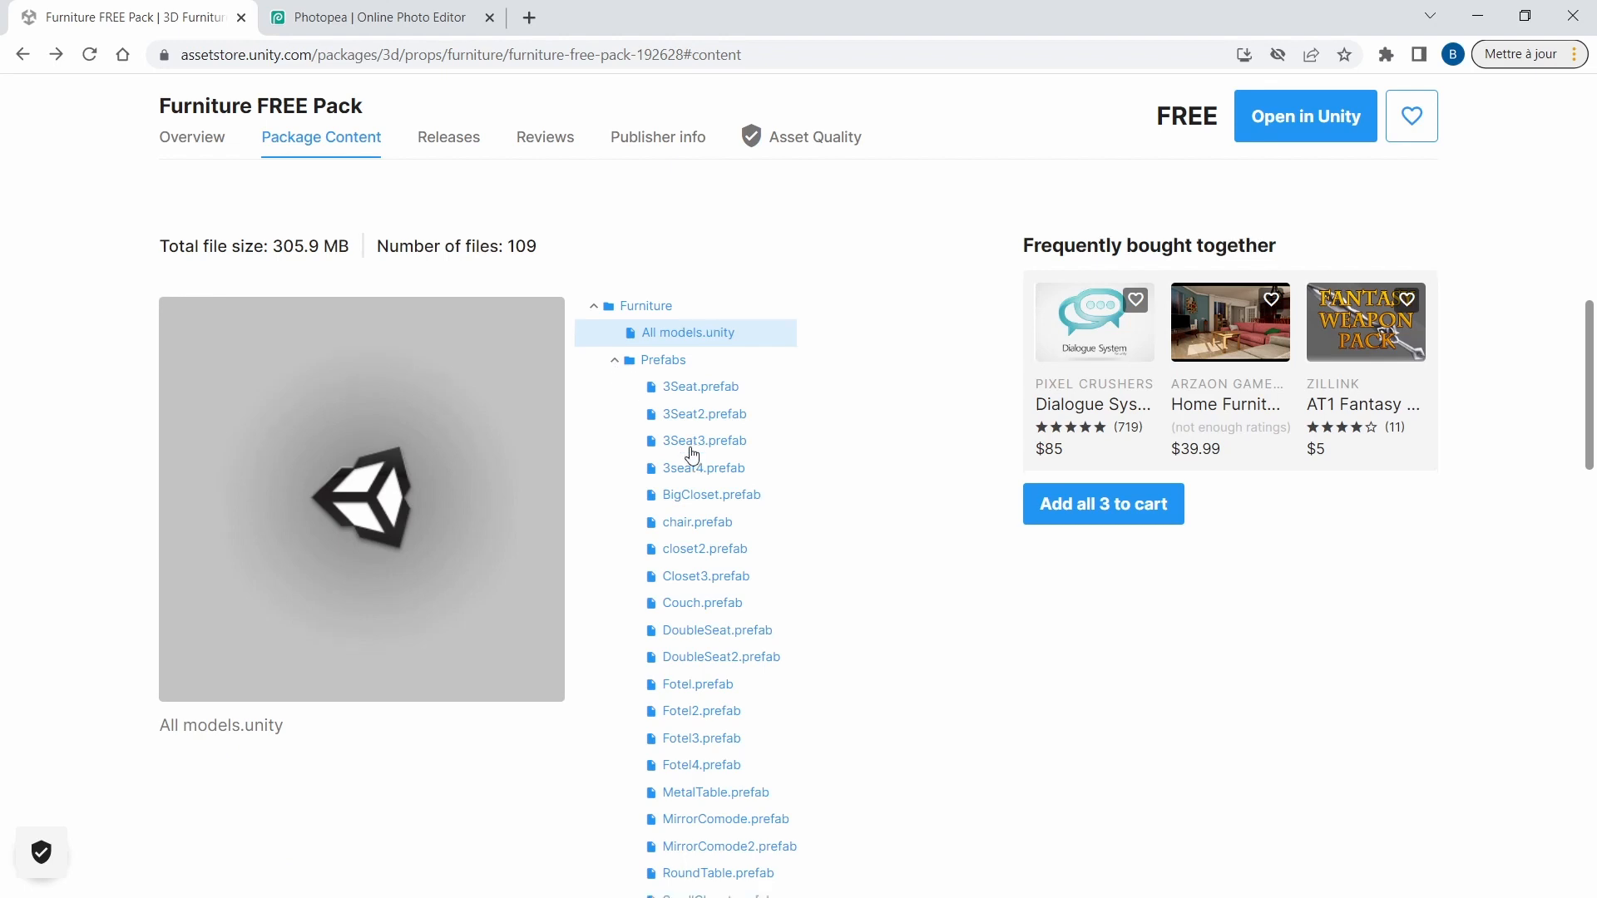
scroll(683, 449, "down", 3)
scroll(691, 455, "up", 3)
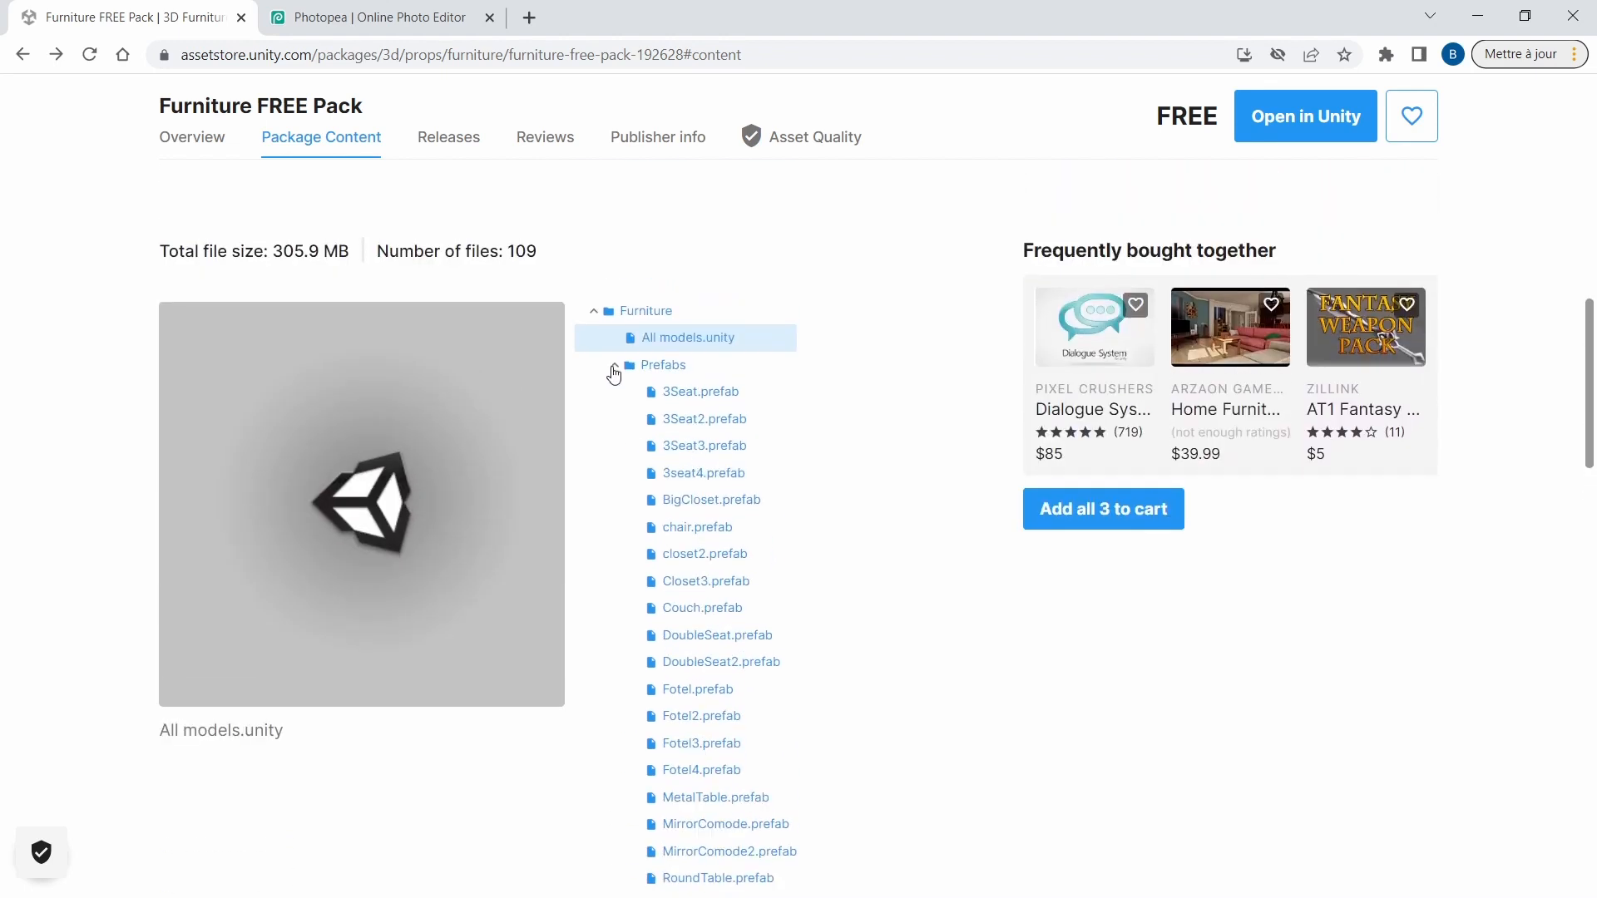
left_click(614, 372)
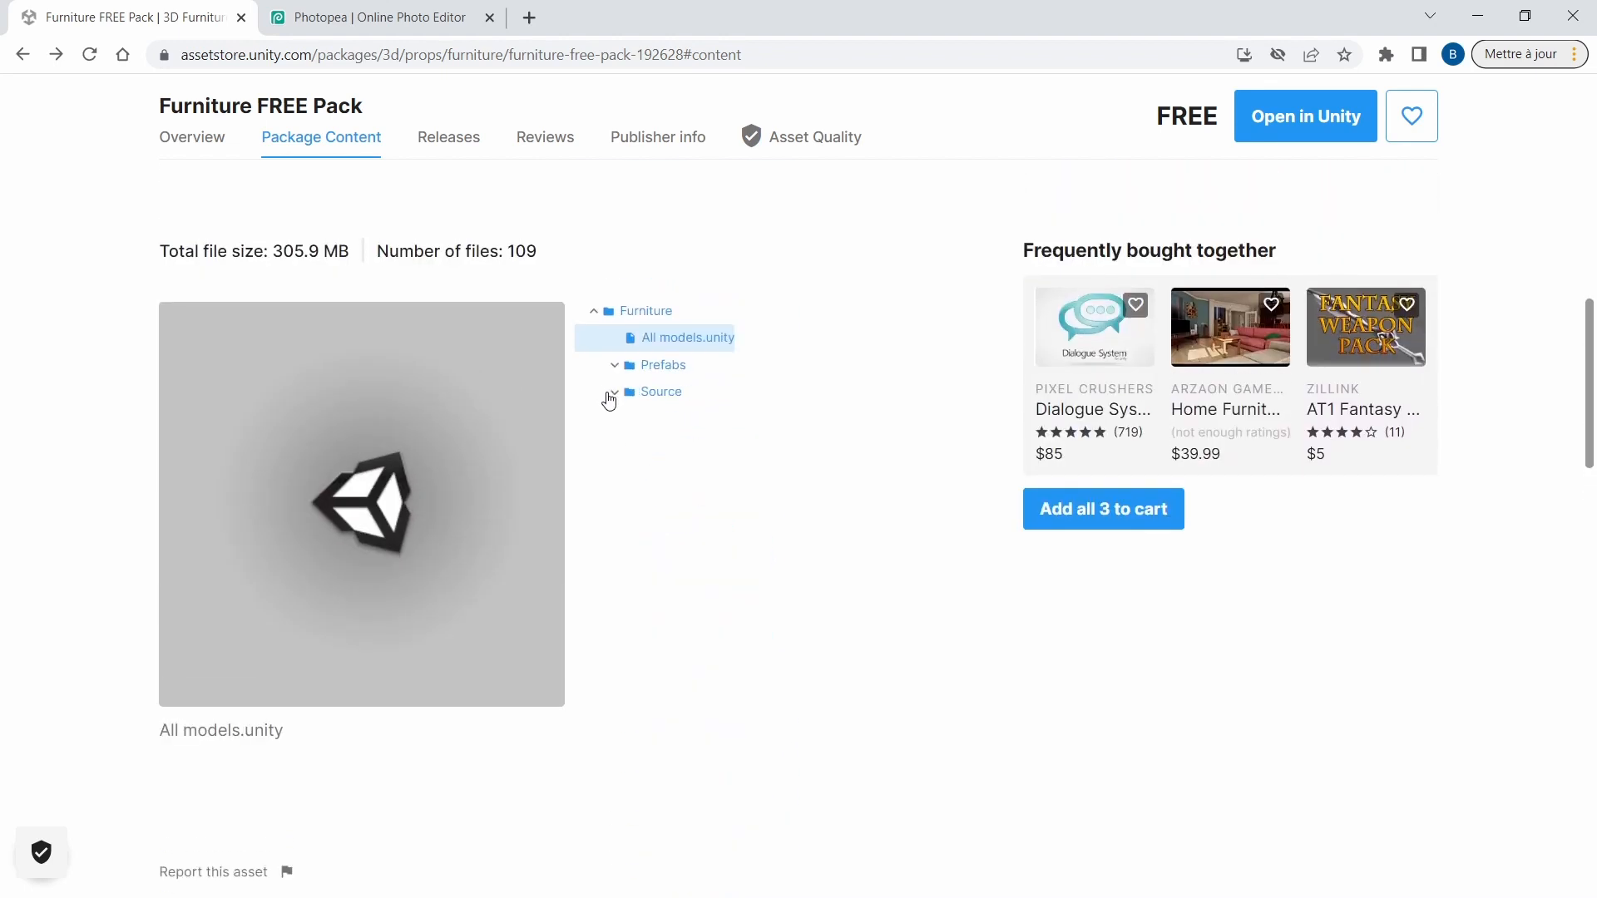
Expand the Source folder and look through the files in its Textures subfolder, then collapse Textures.
left_click(613, 396)
left_click(636, 474)
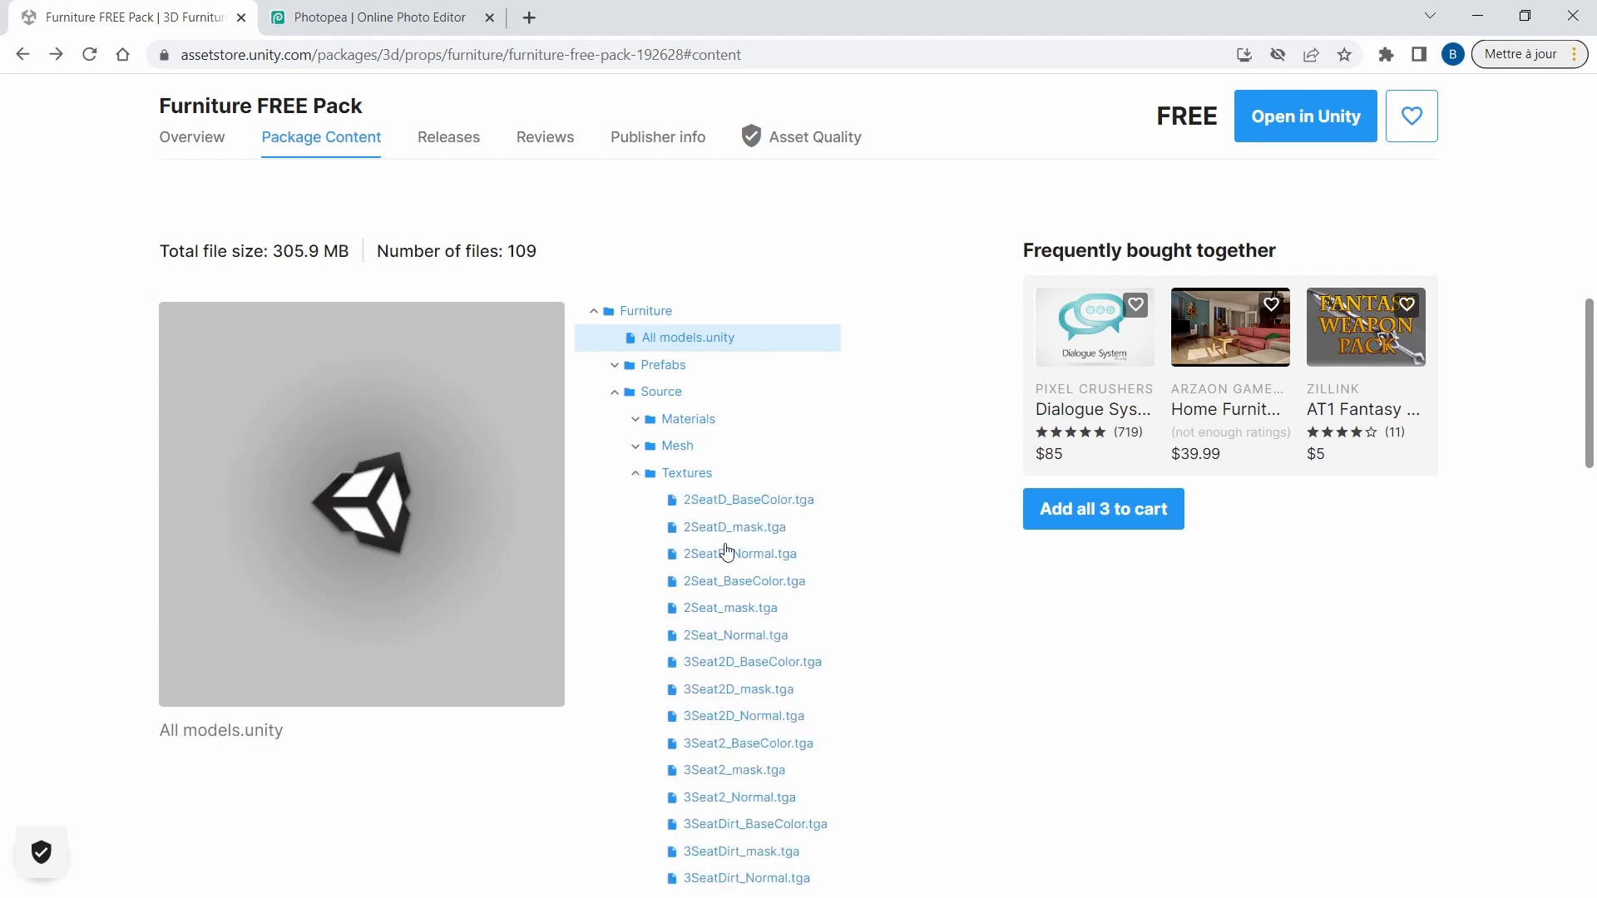
scroll(832, 658, "down", 2)
scroll(833, 658, "down", 8)
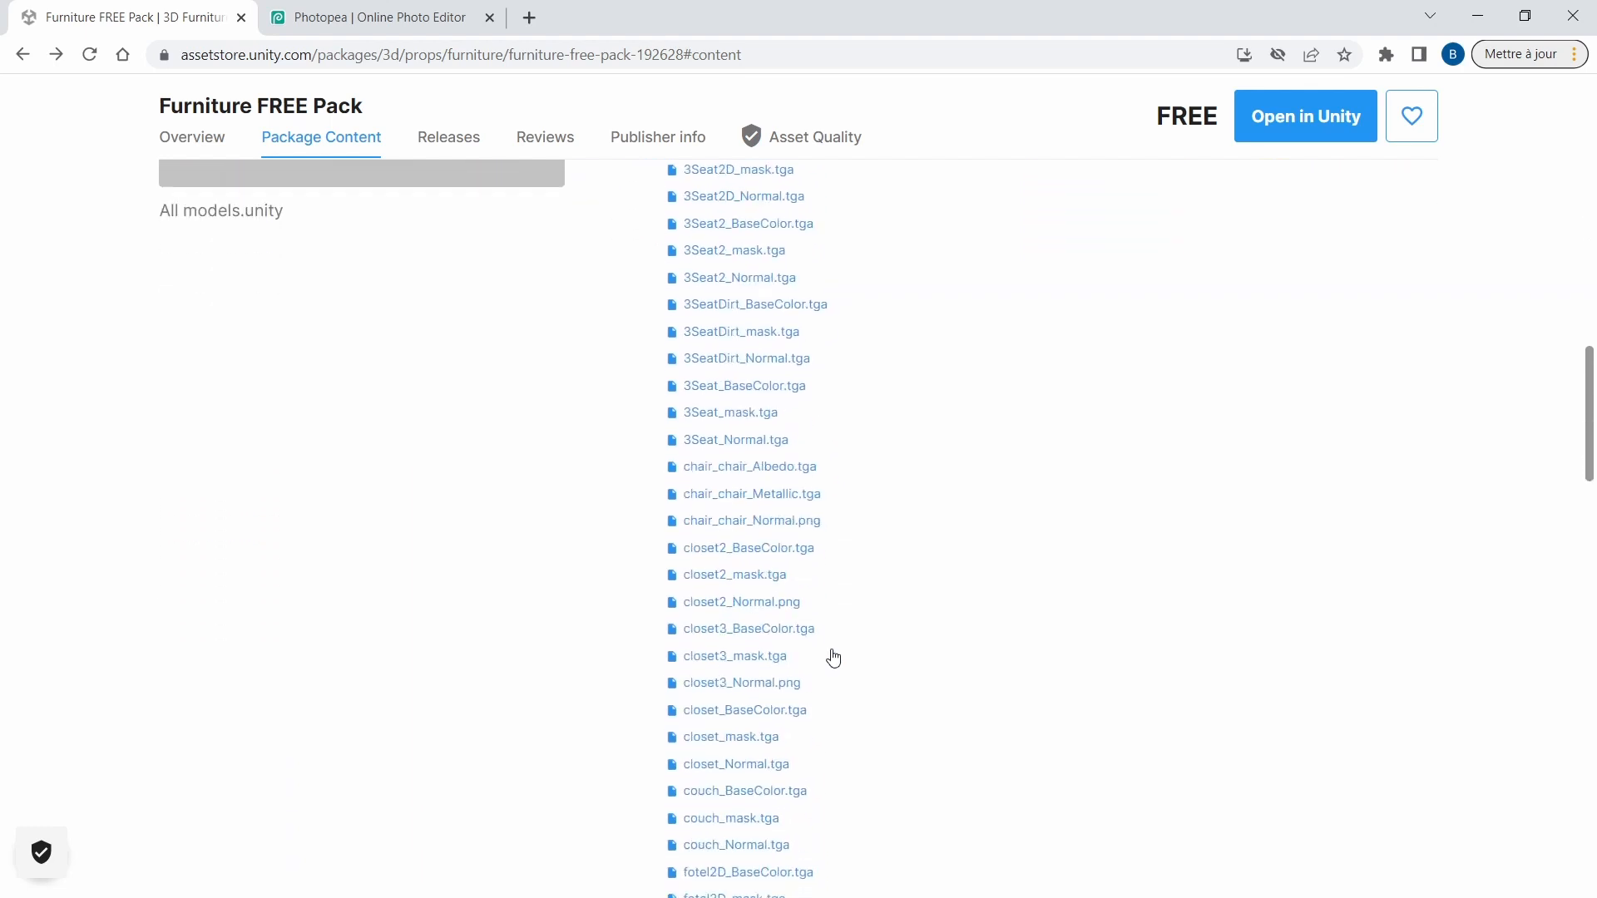
scroll(833, 658, "down", 3)
scroll(834, 658, "up", 9)
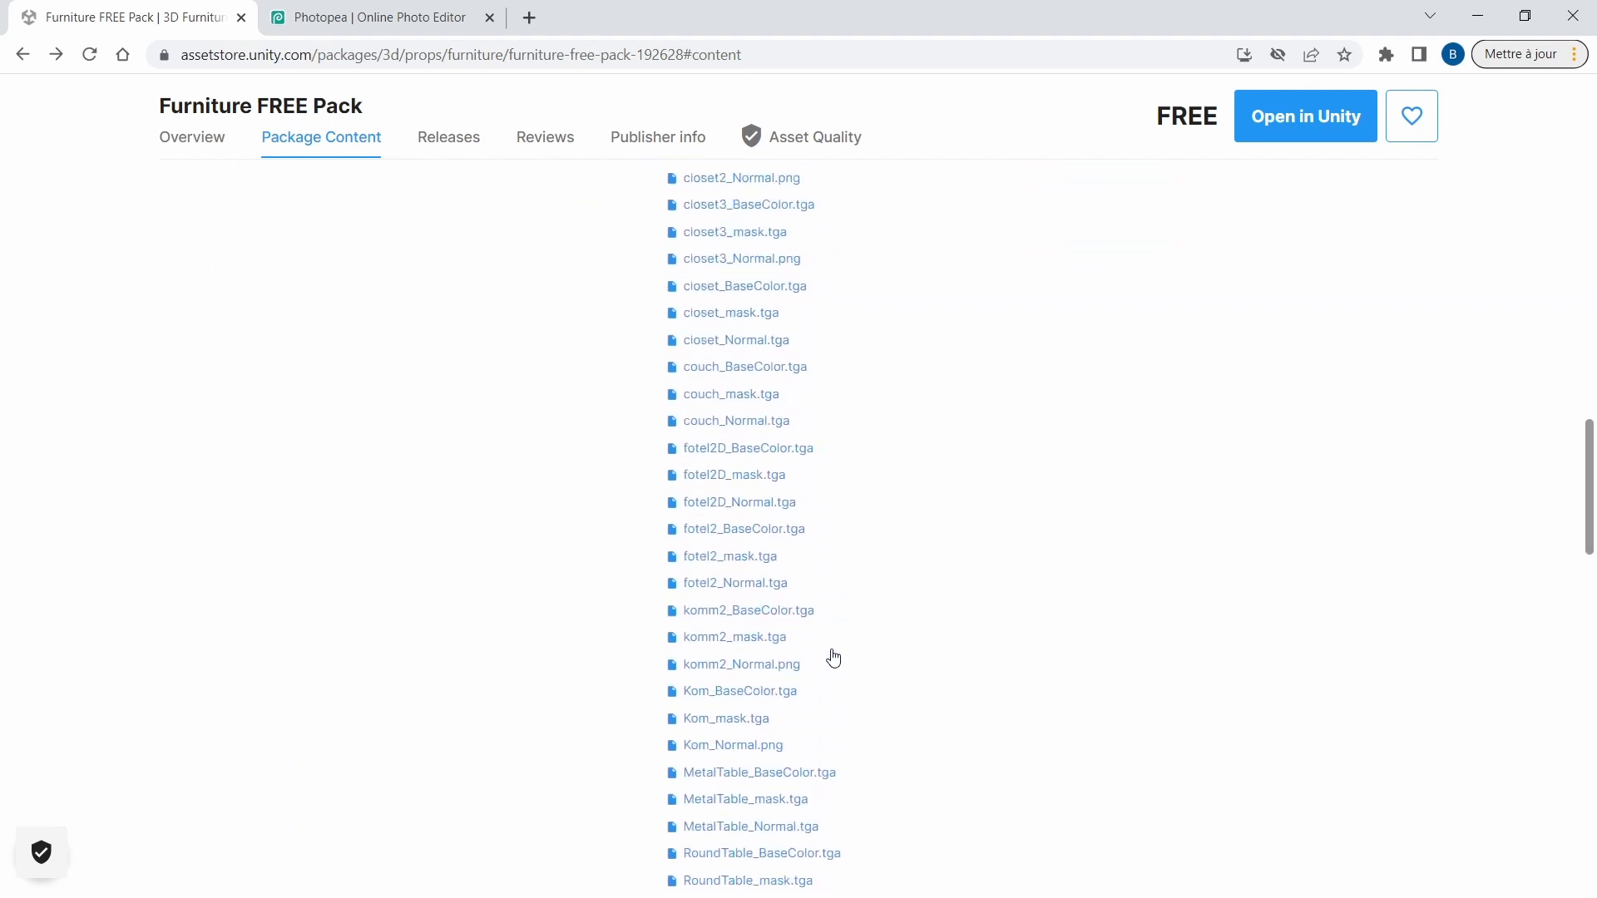
scroll(834, 658, "up", 1)
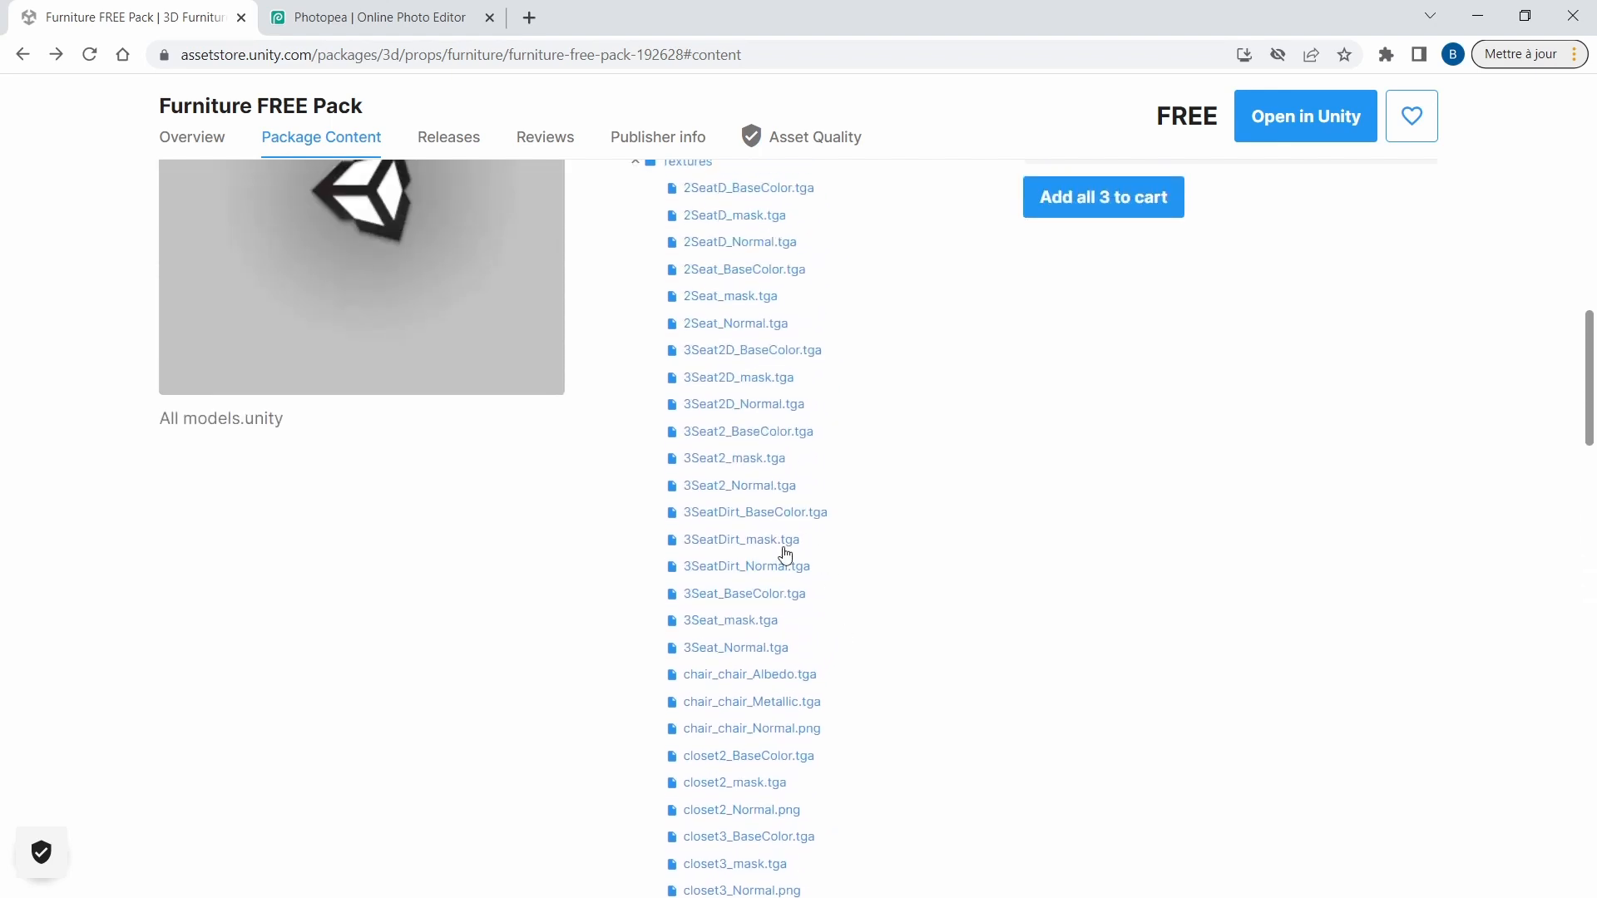
scroll(805, 555, "up", 5)
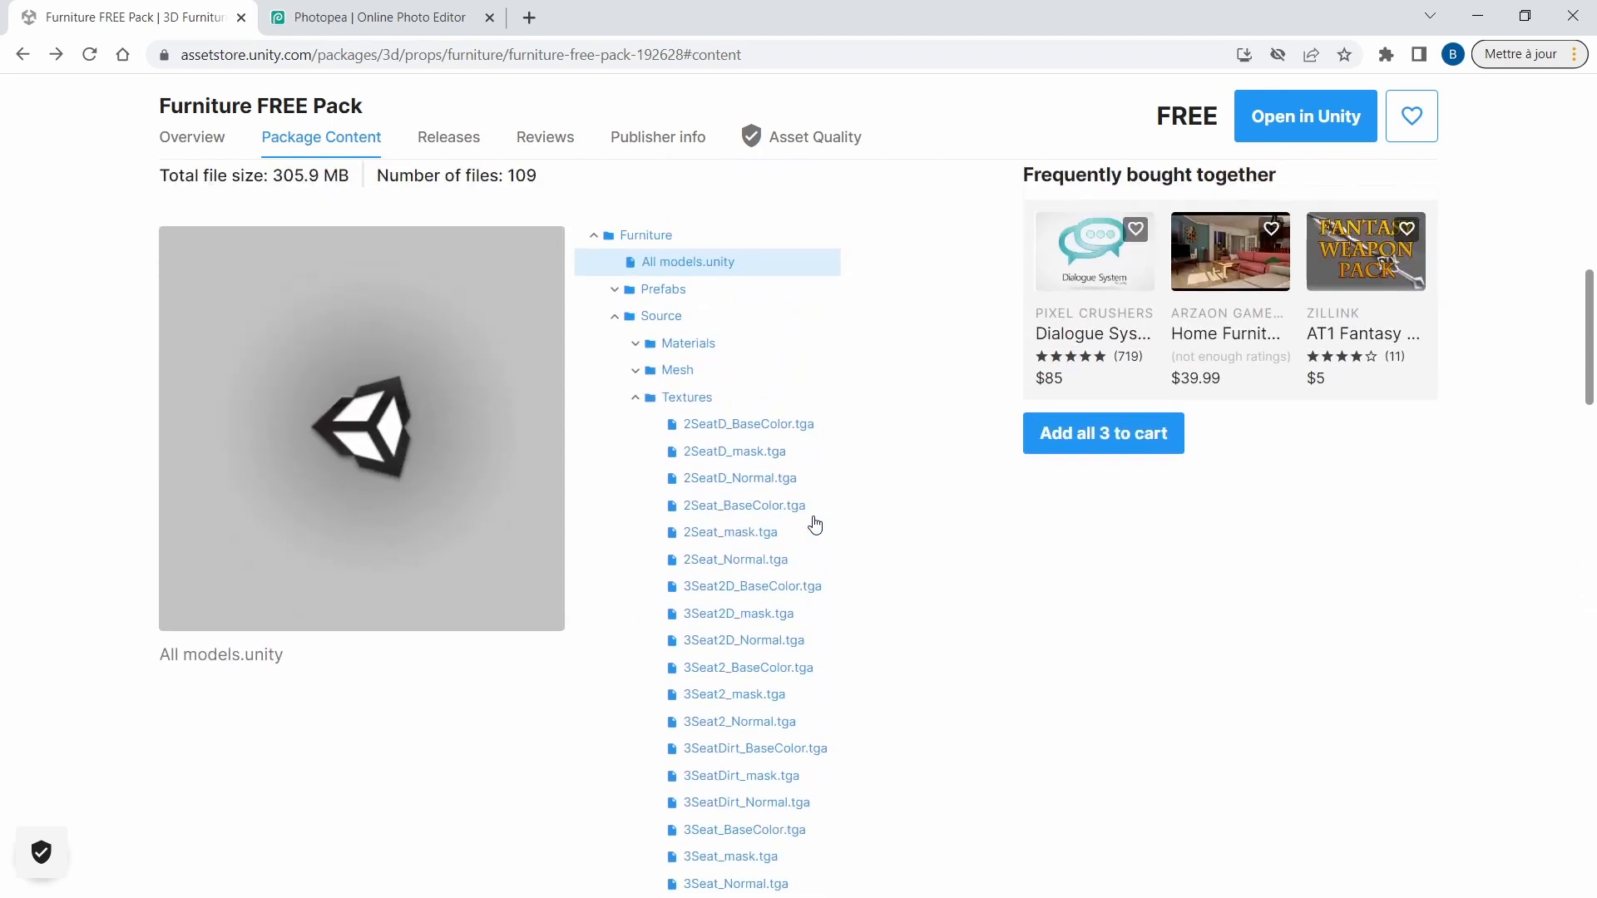
scroll(637, 591, "up", 6)
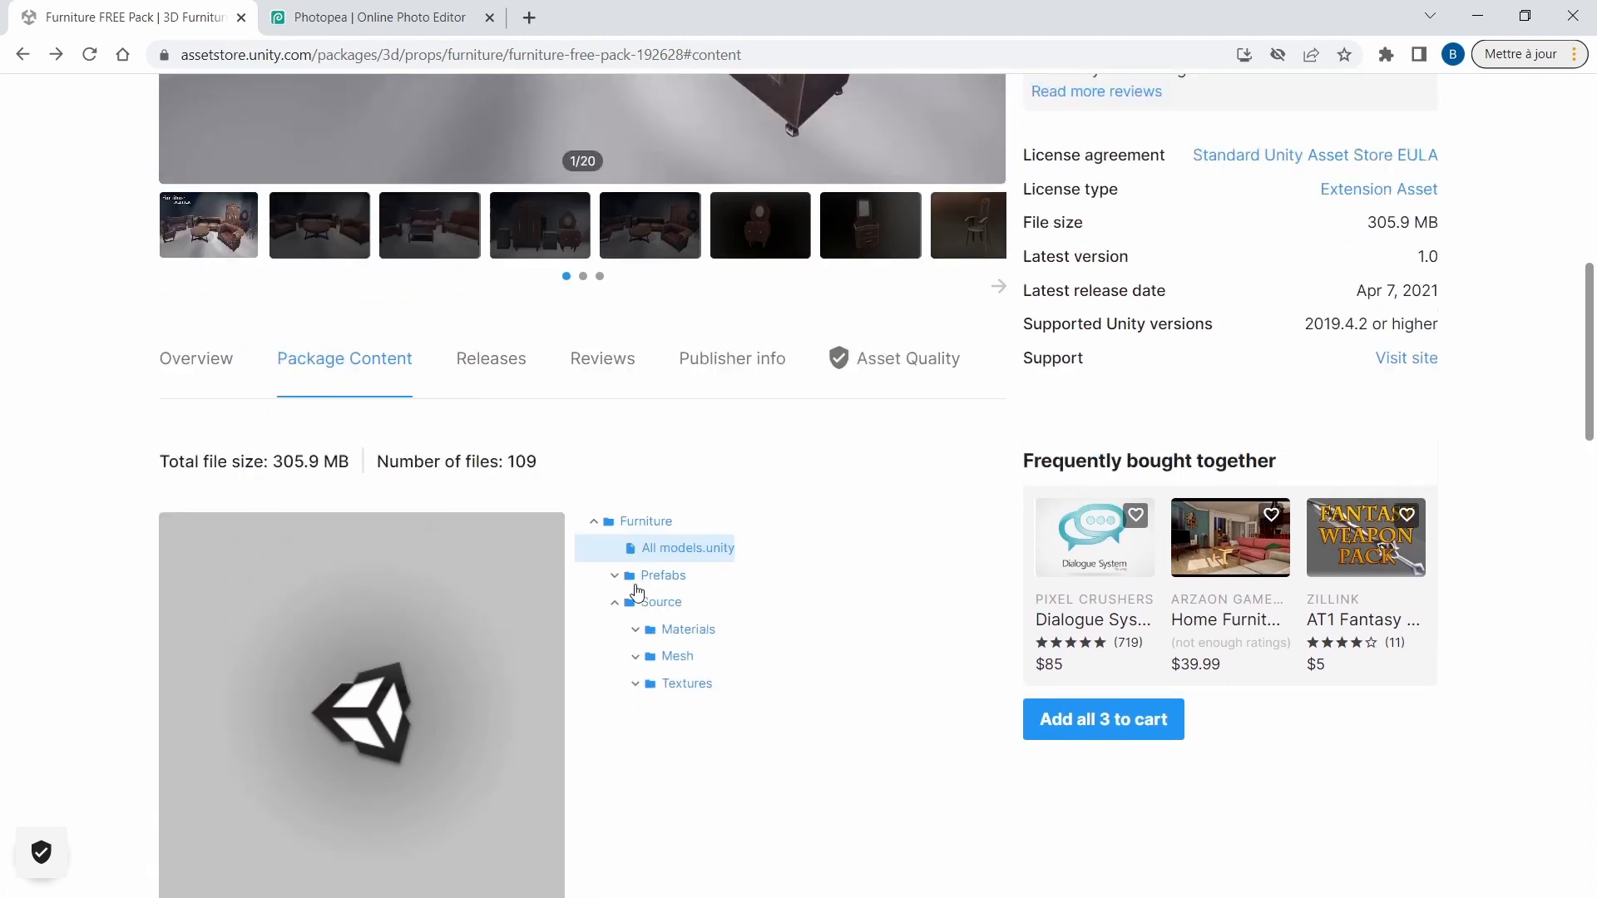
View the sixth gallery image of the pack, the dresser with the oval mirror.
scroll(635, 584, "up", 2)
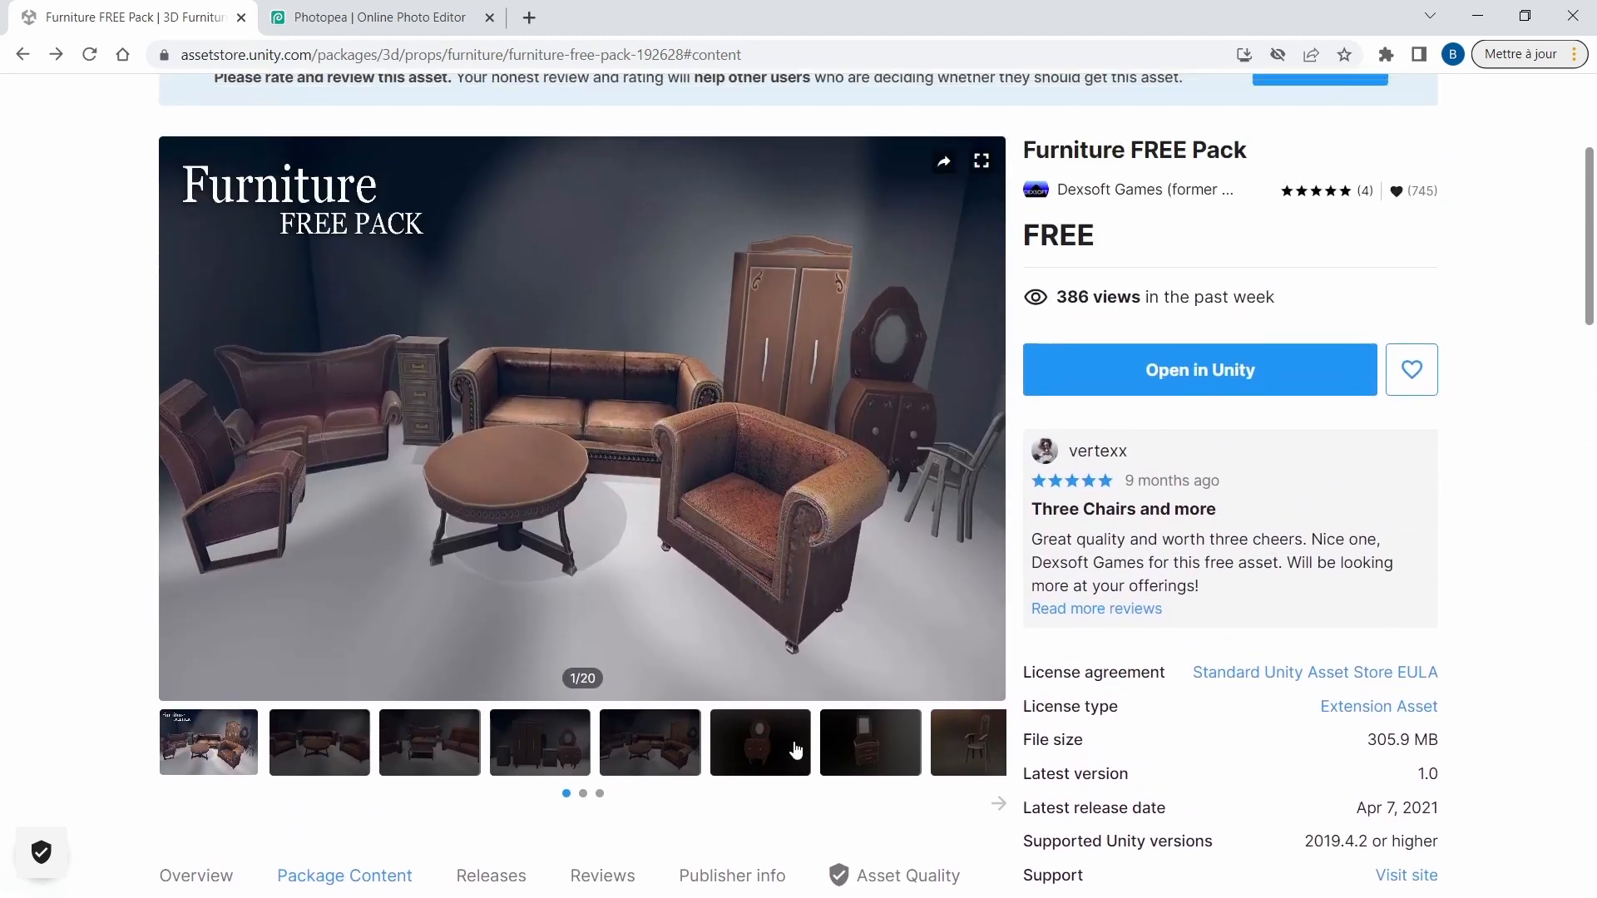
left_click(754, 749)
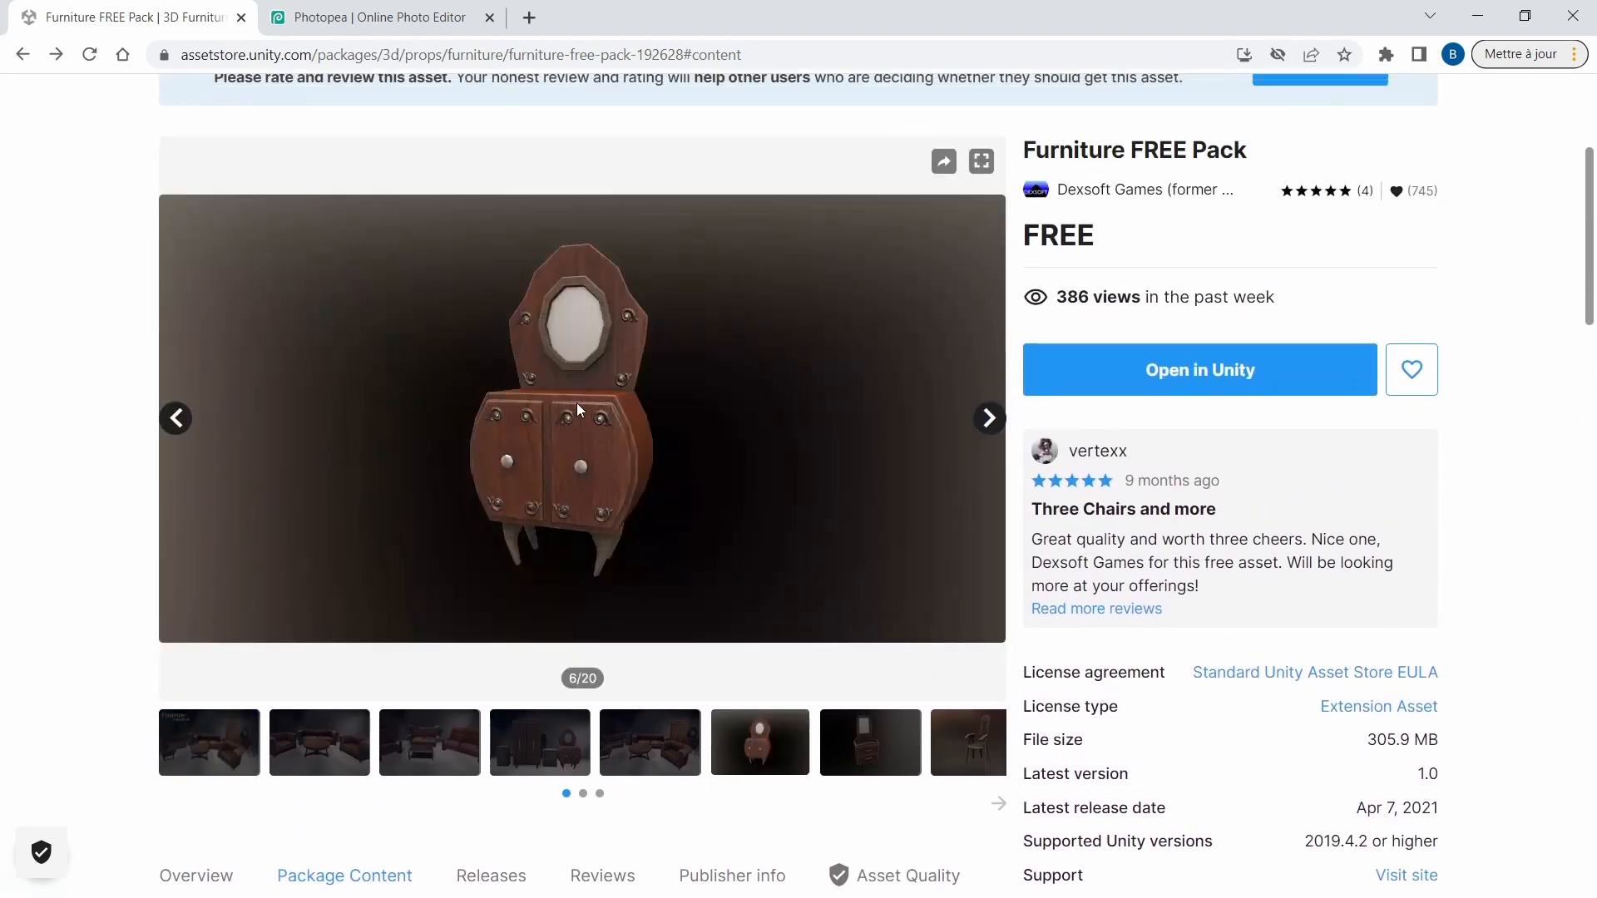
scroll(576, 403, "up", 1)
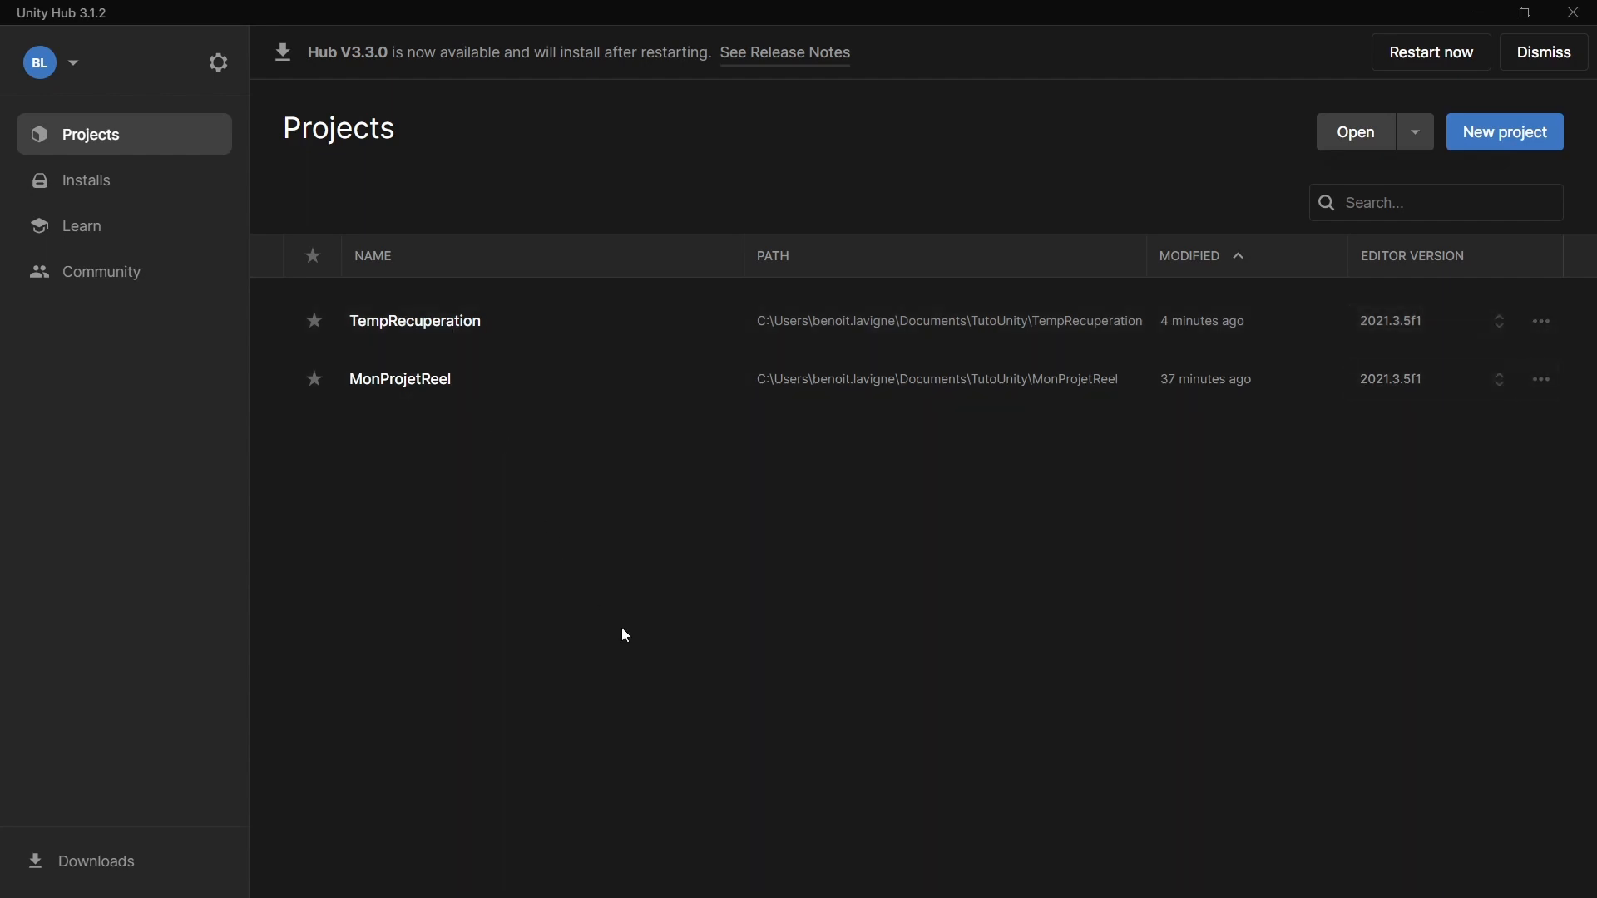
Switch from Unity Hub back to the Asset Store page in the browser and open the account's My Assets list.
key("alt+Tab")
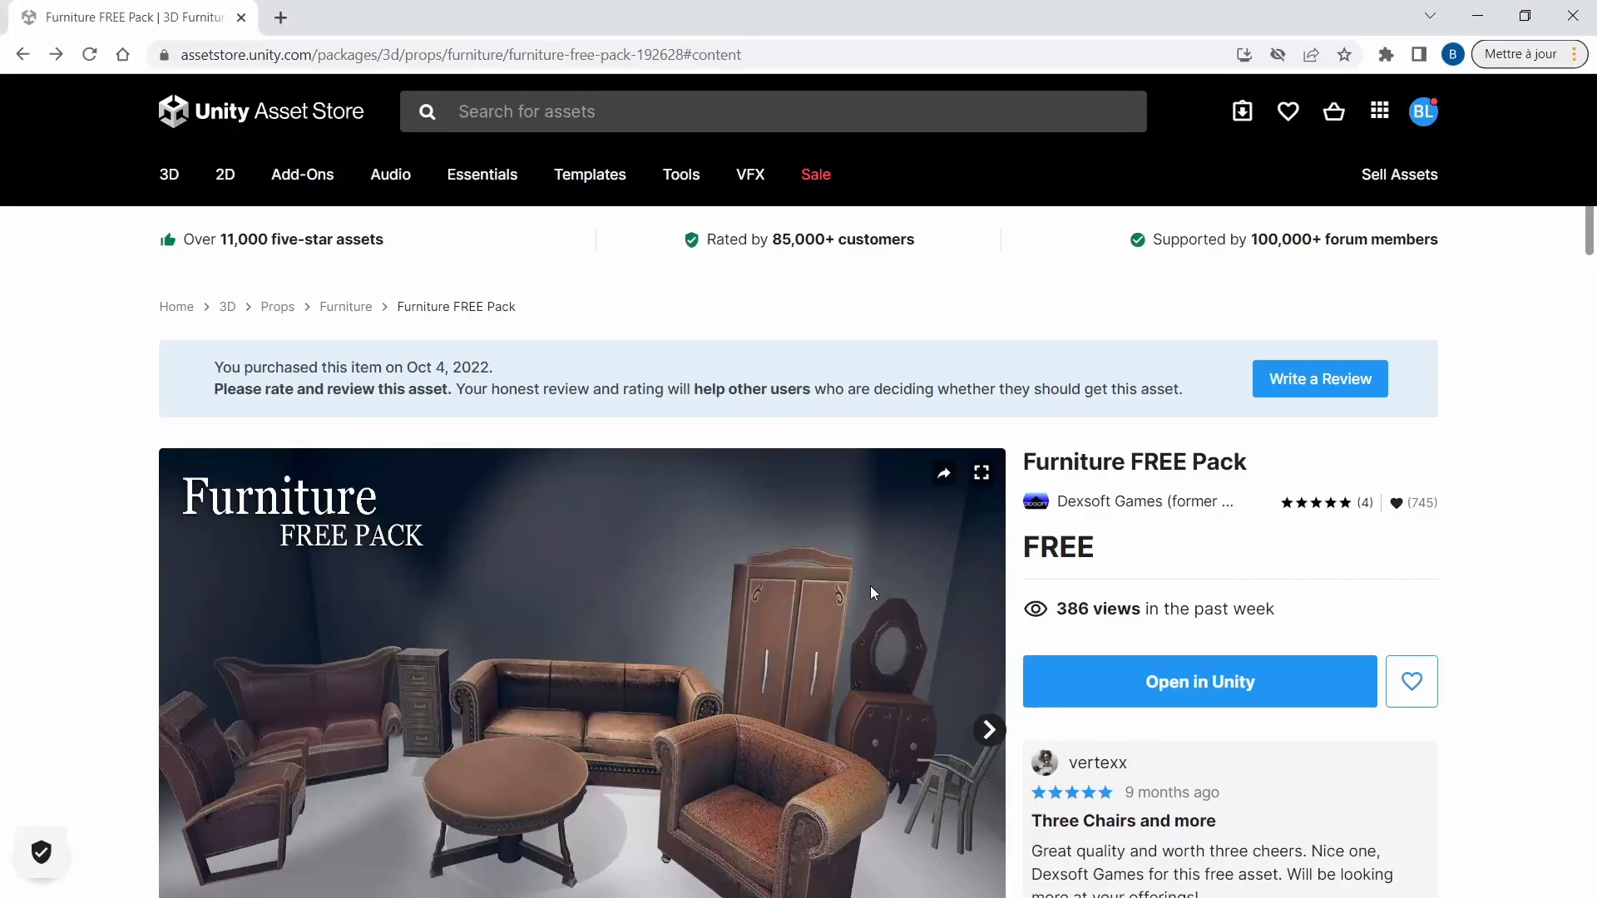
scroll(885, 592, "down", 2)
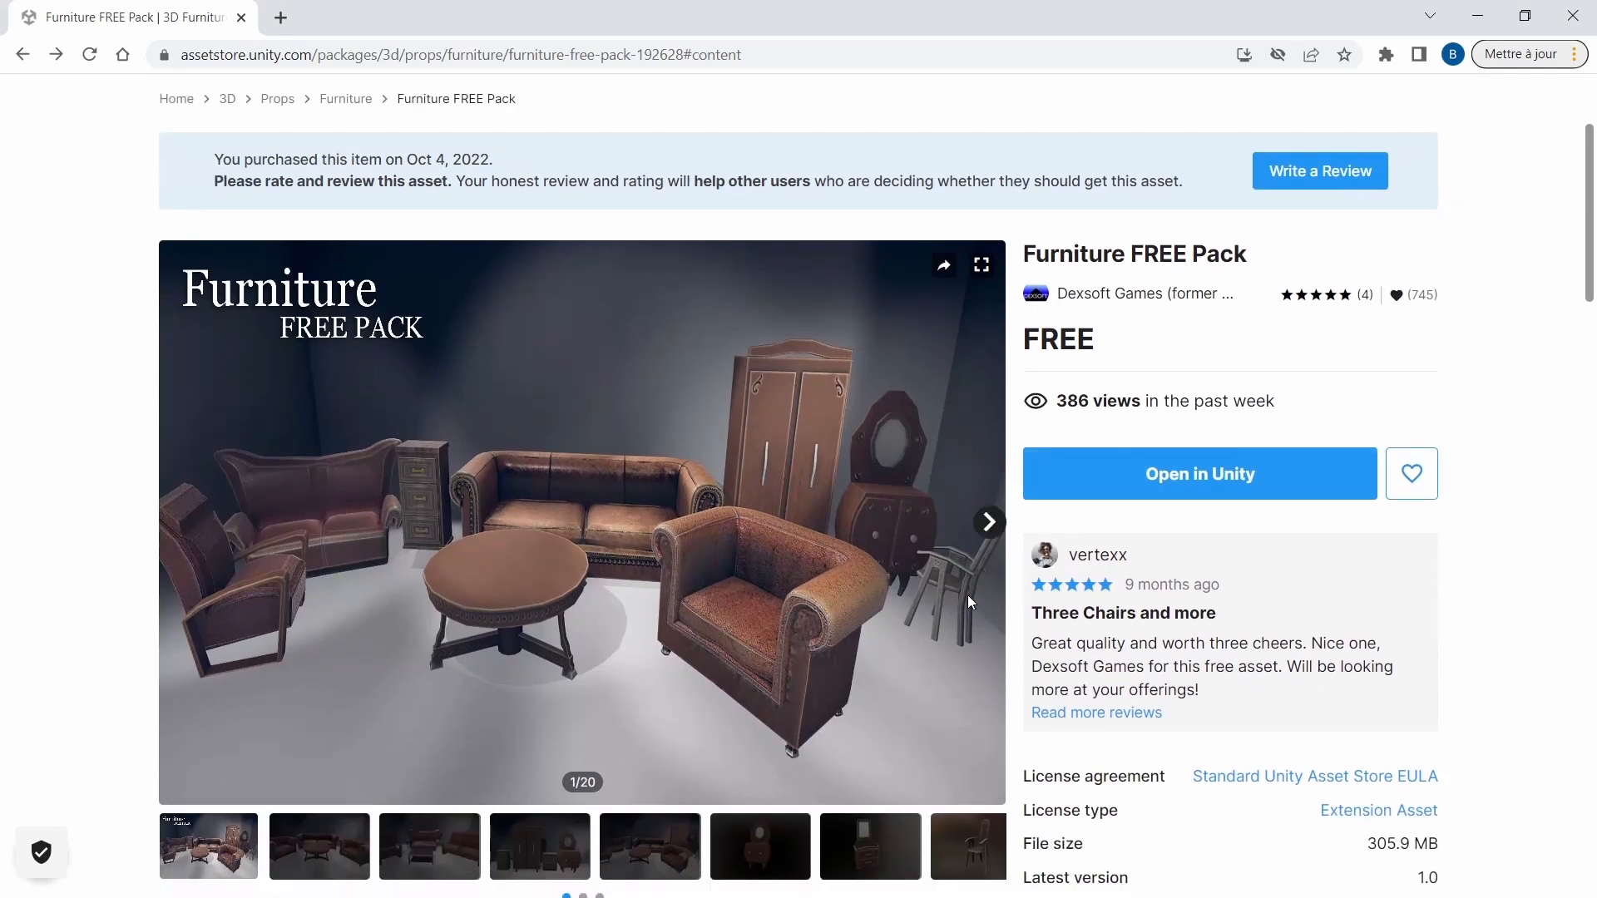
scroll(1055, 524, "up", 2)
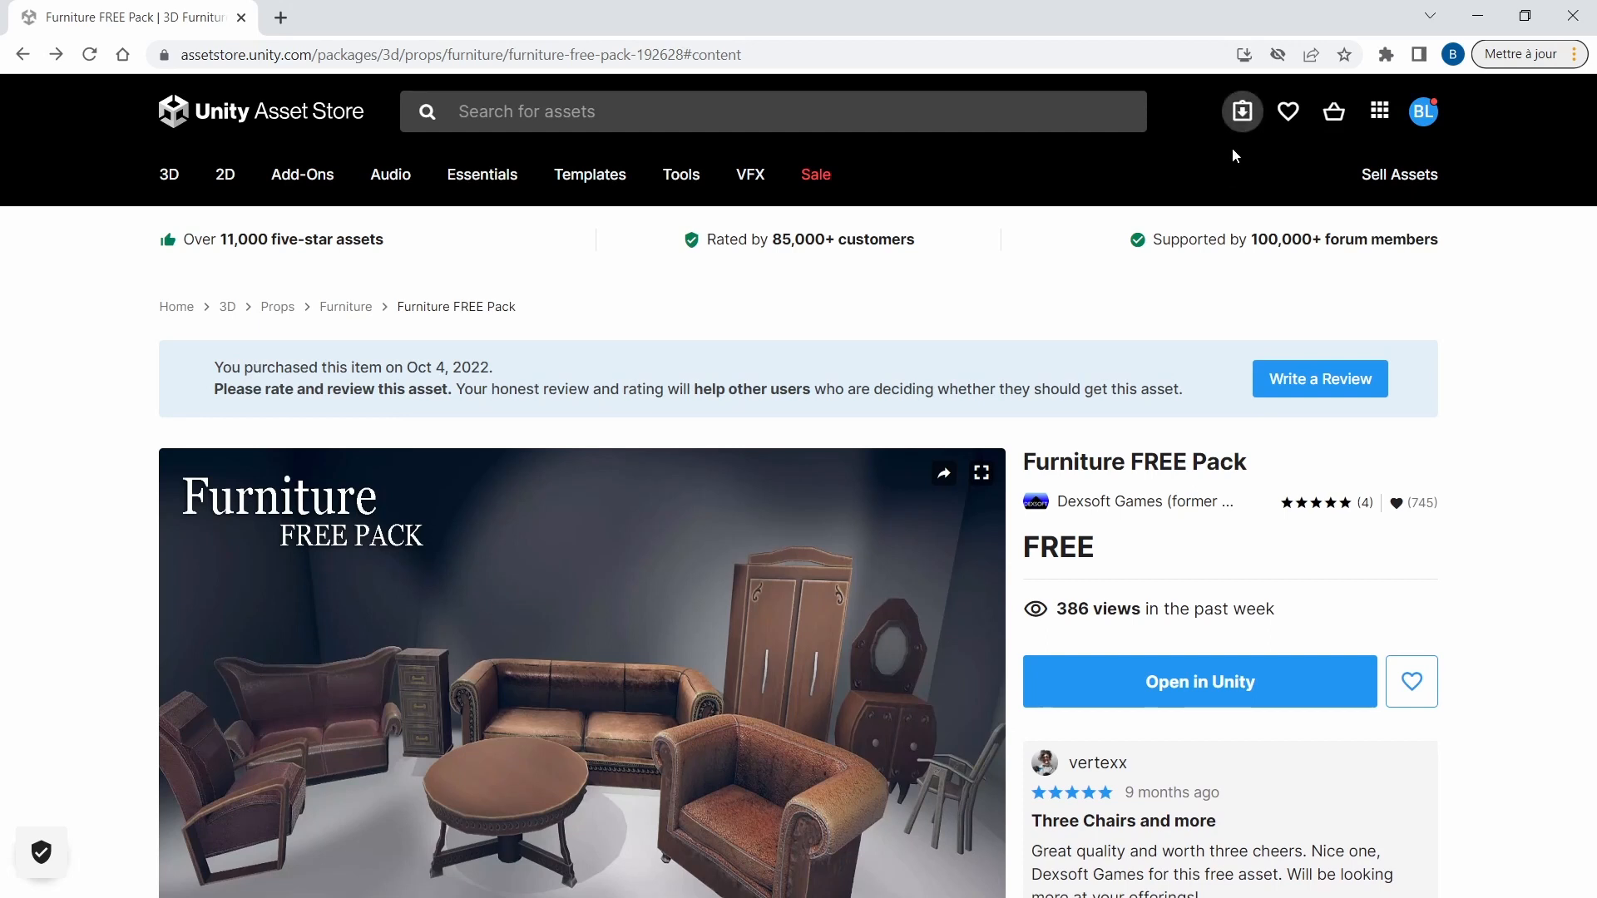
left_click(1241, 116)
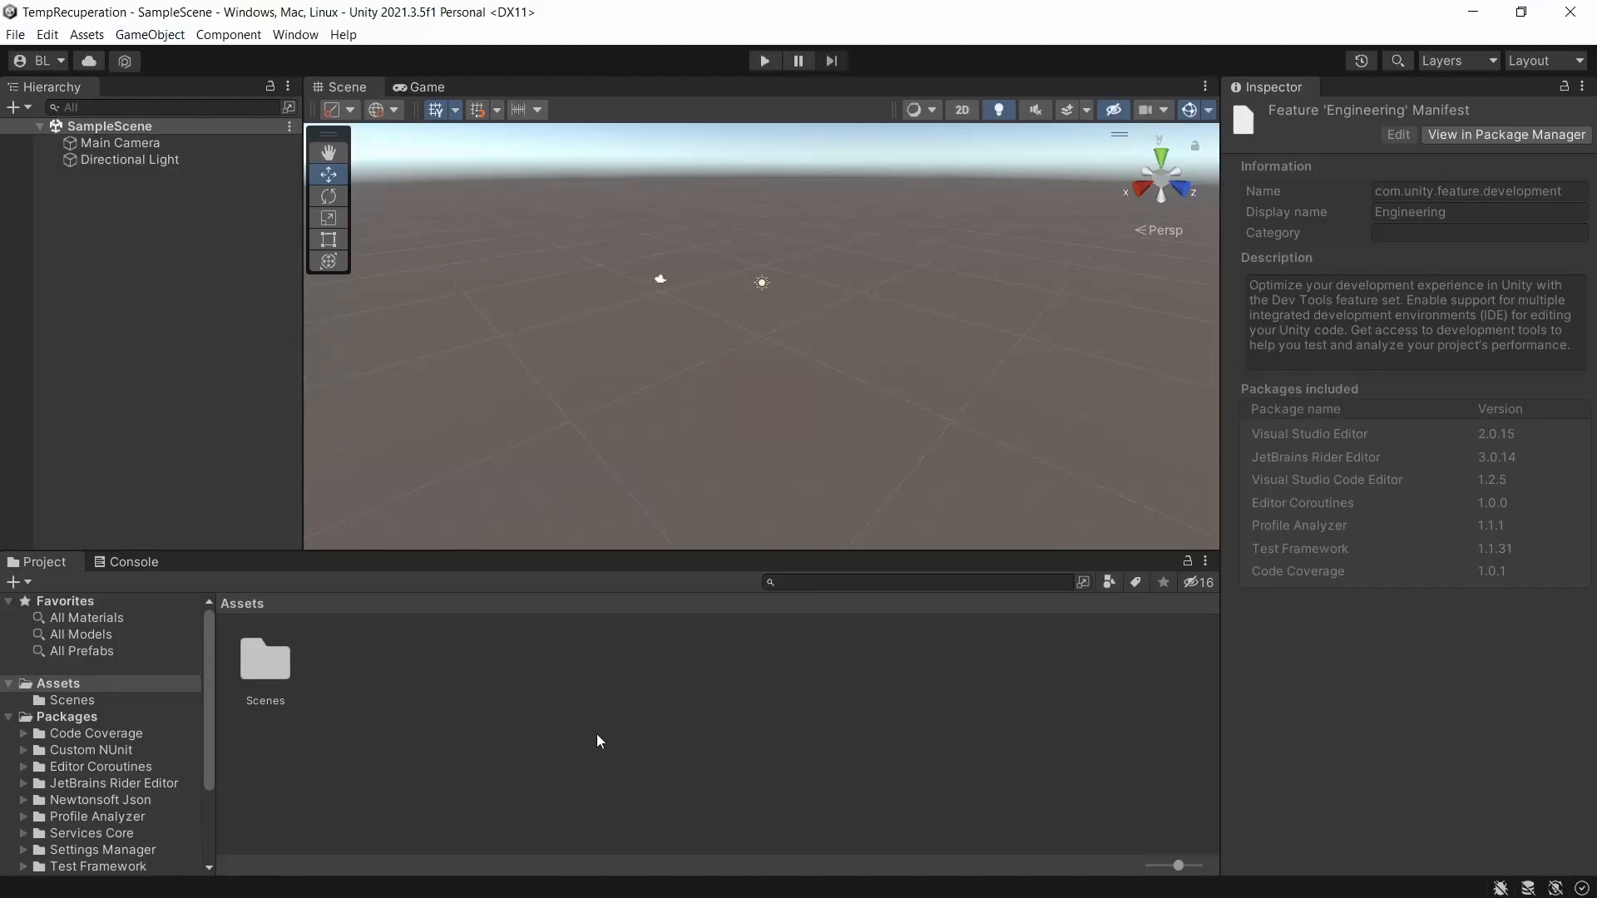
Show My Assets in the Unity editor's Package Manager and download the Furniture FREE Pack.
left_click(296, 34)
left_click(348, 248)
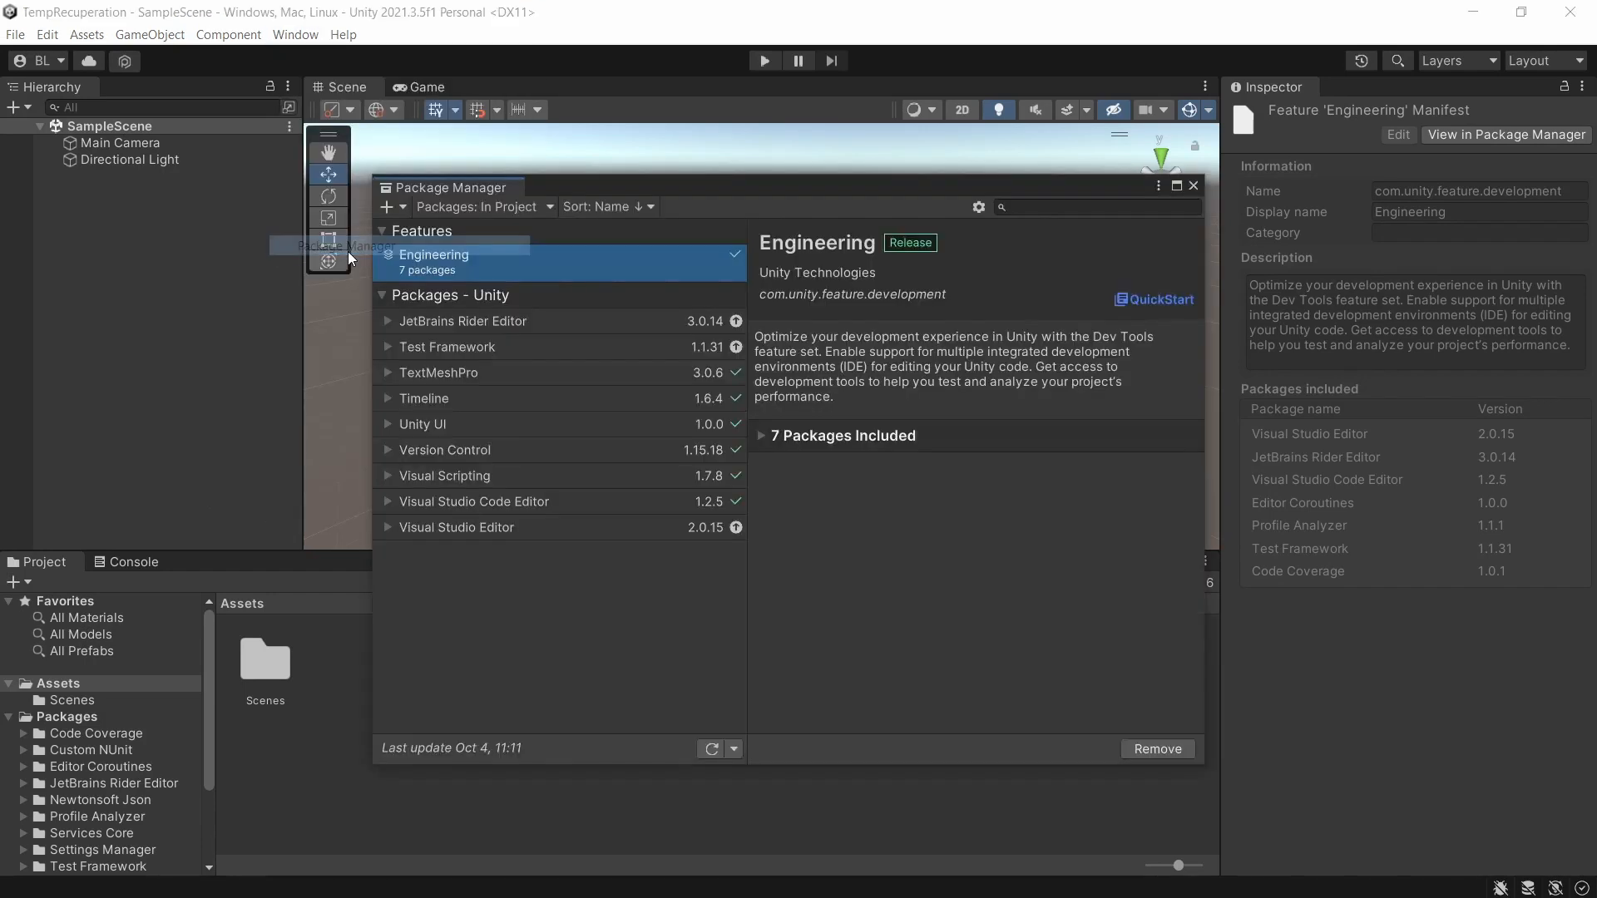
left_click(503, 212)
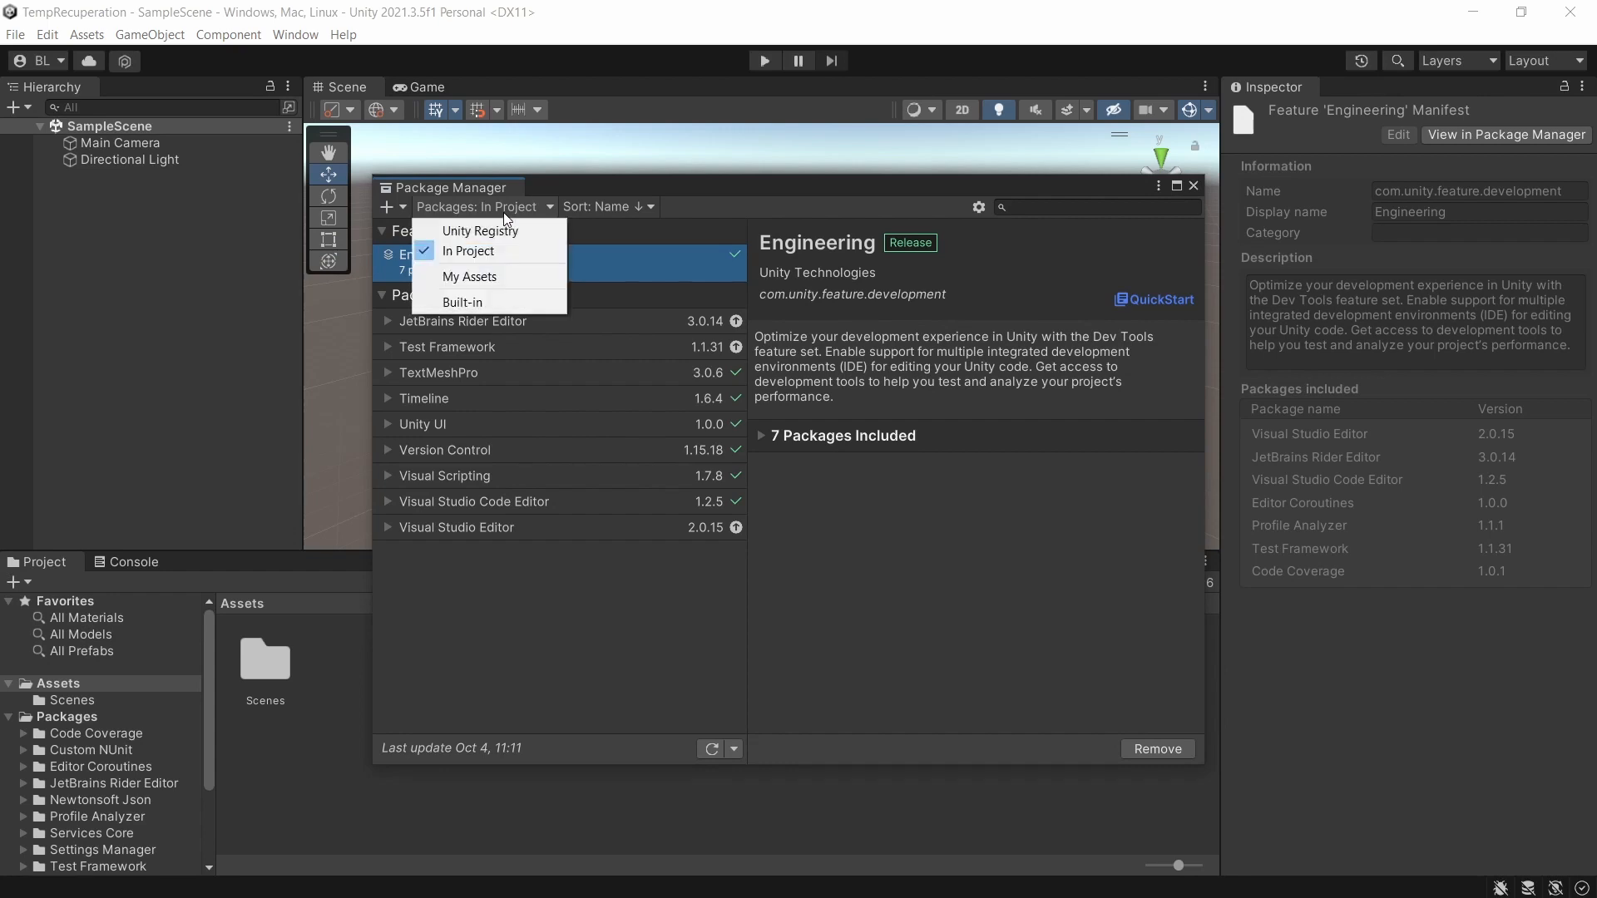
left_click(488, 277)
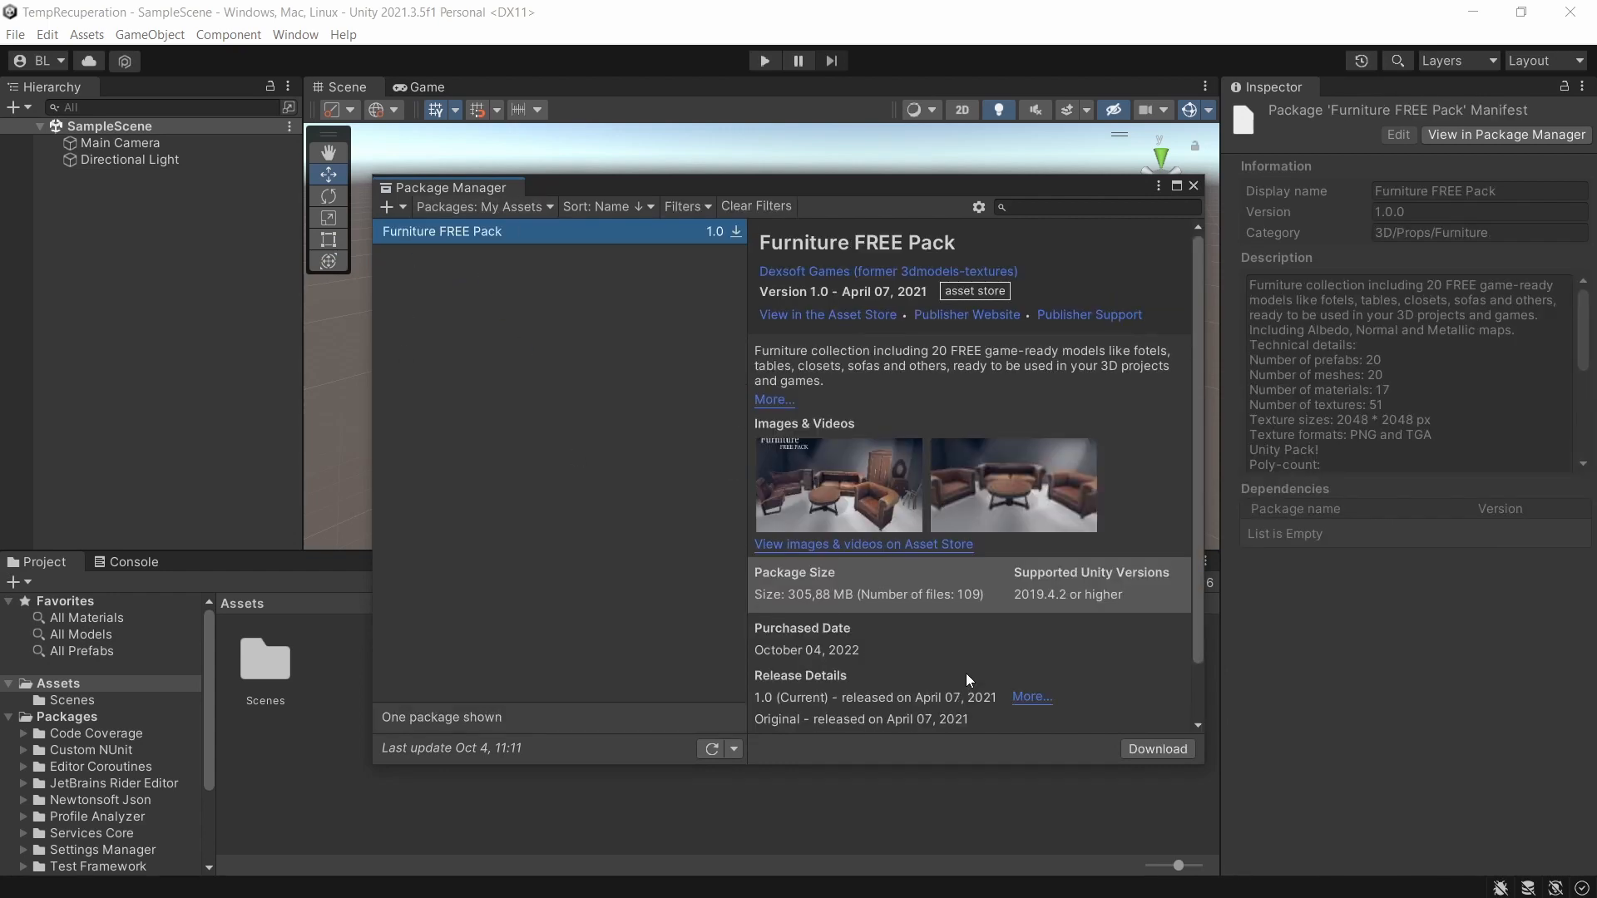
left_click(1146, 747)
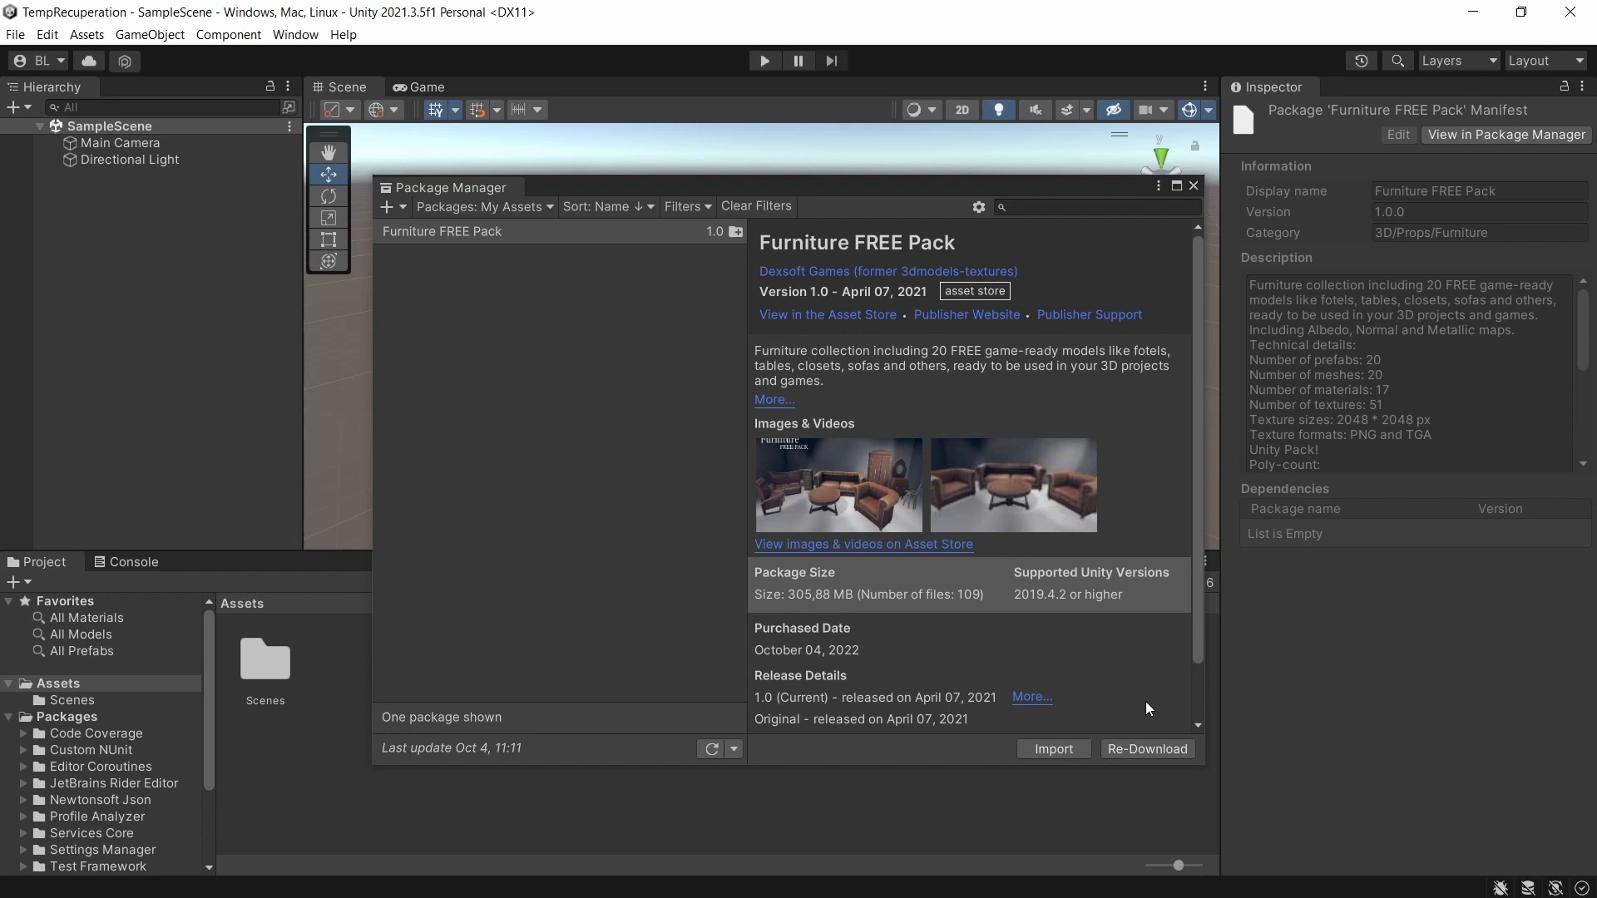
Import the Furniture FREE Pack with all of its items included, and close the Package Manager.
left_click(1044, 749)
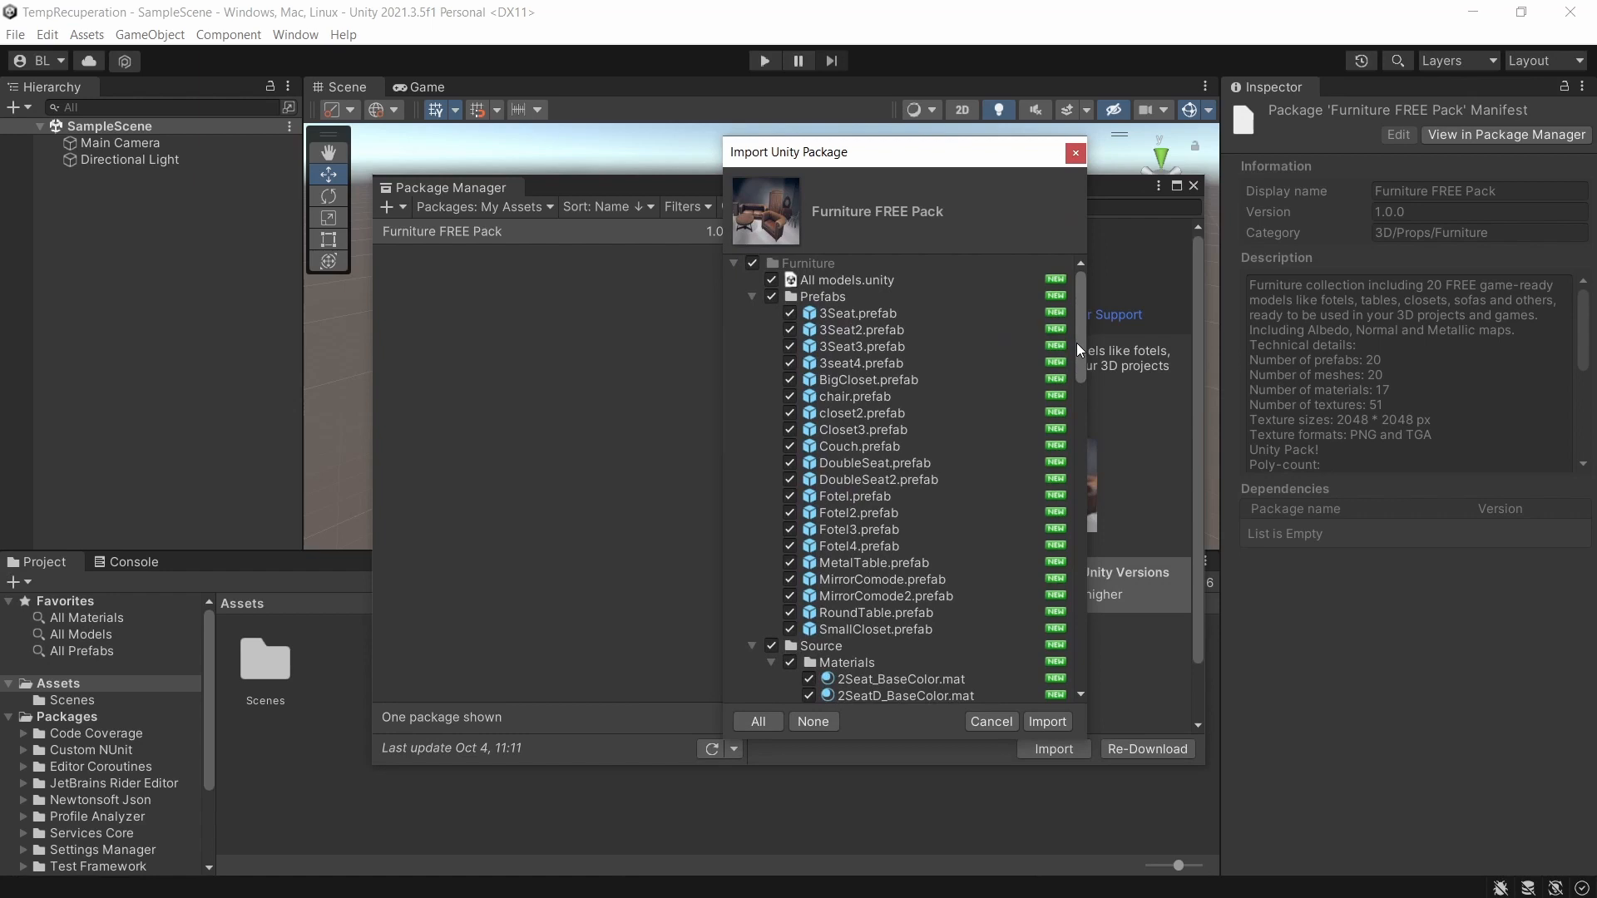
left_click_drag(1077, 342, 1087, 391)
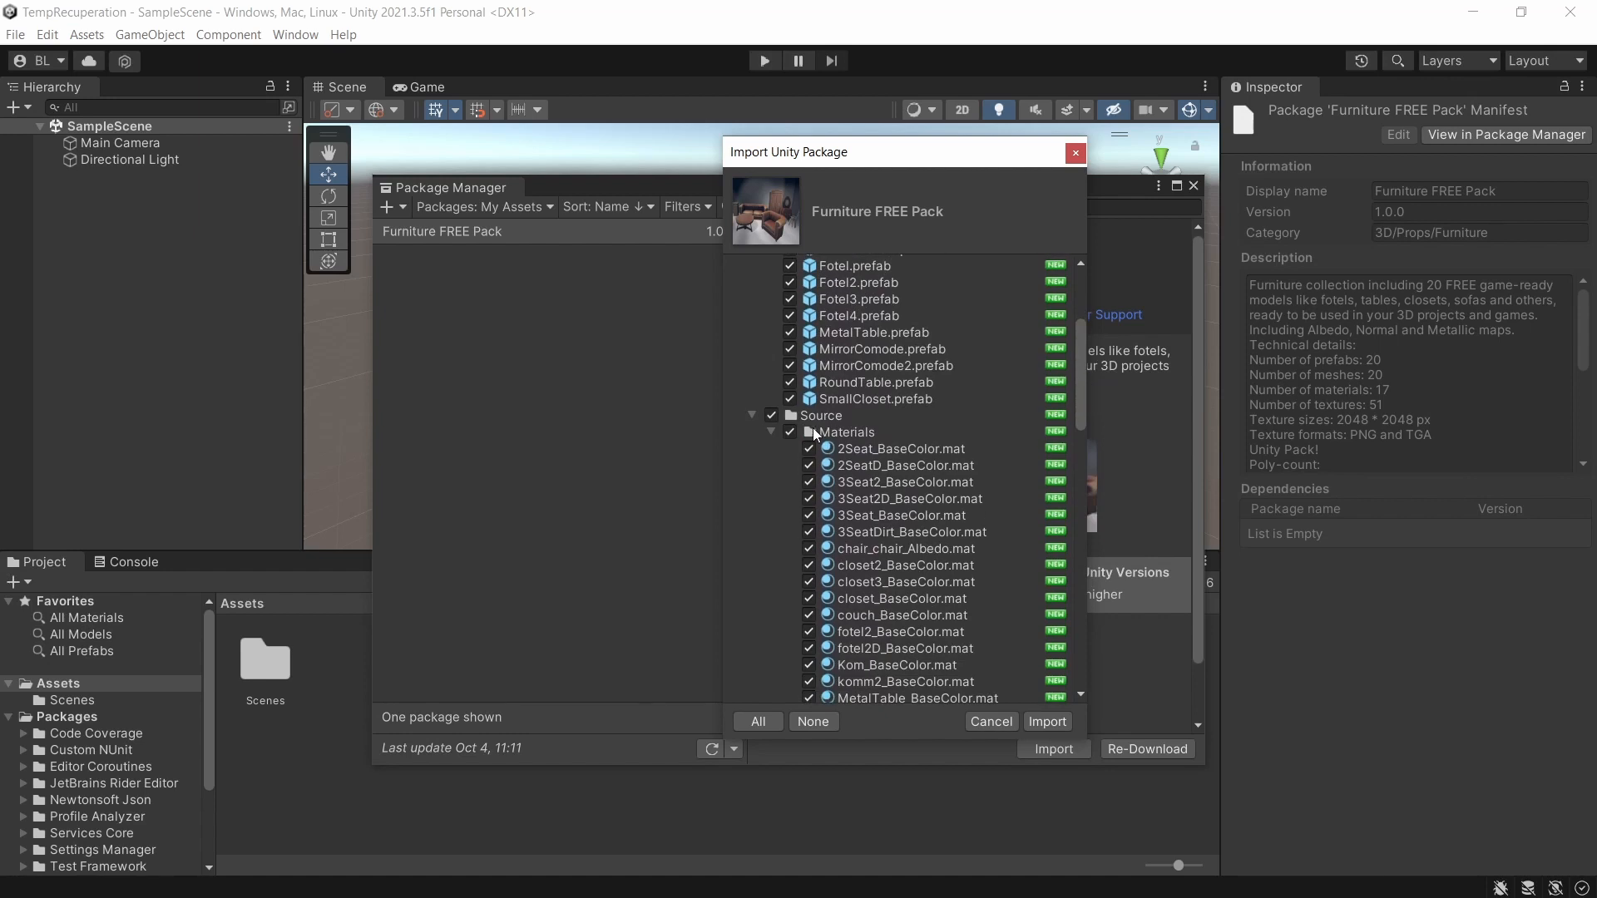
scroll(811, 438, "down", 10)
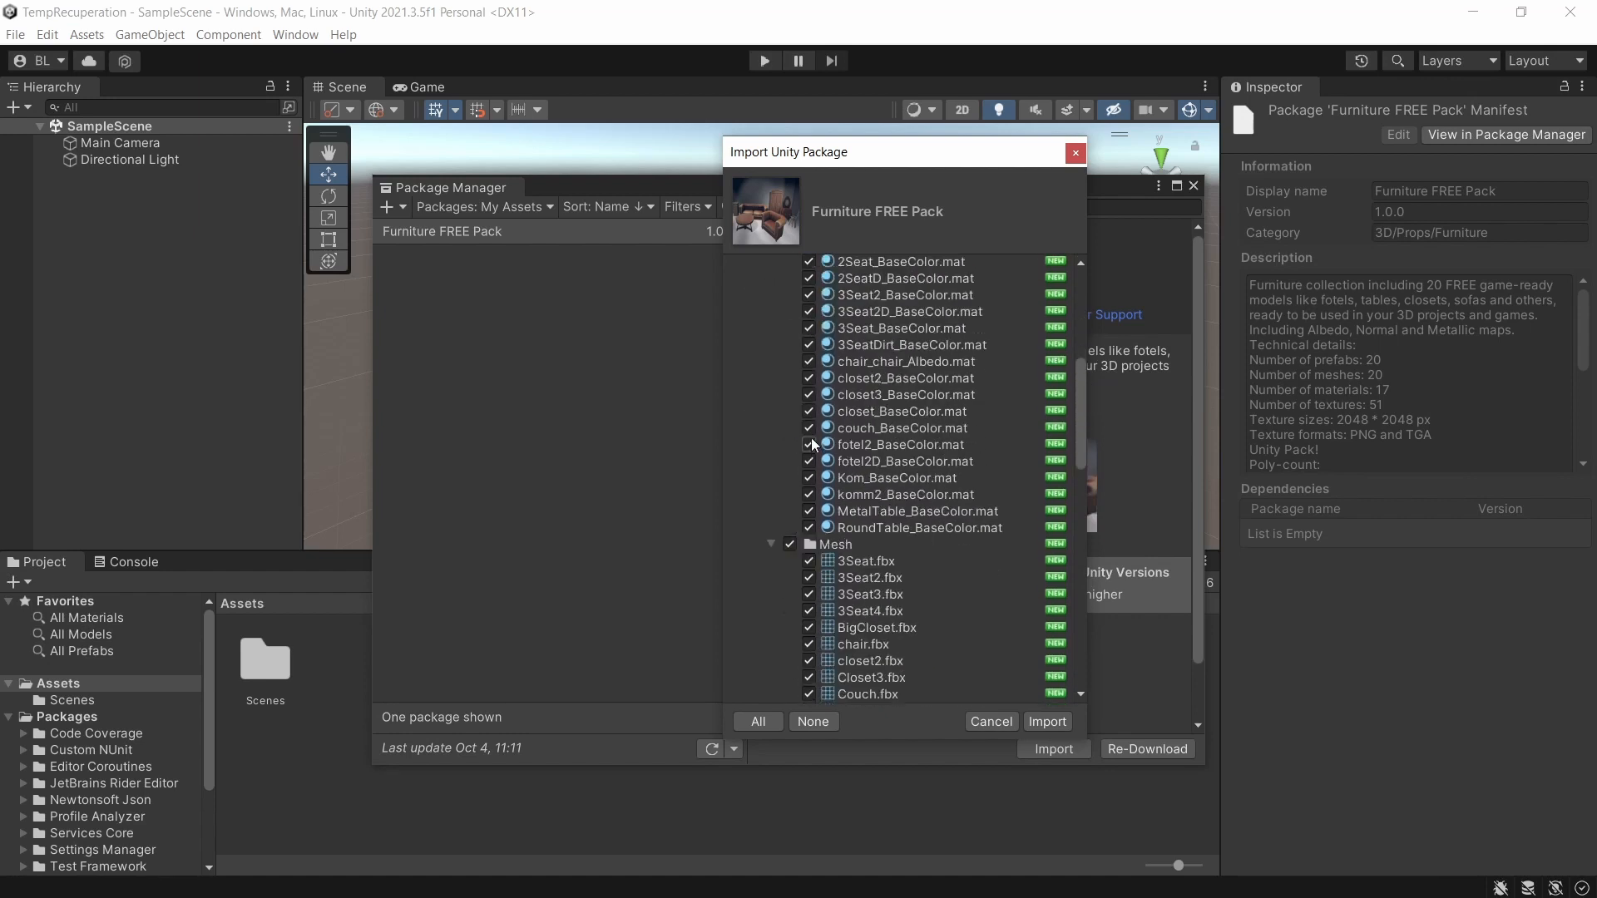
scroll(816, 493, "down", 15)
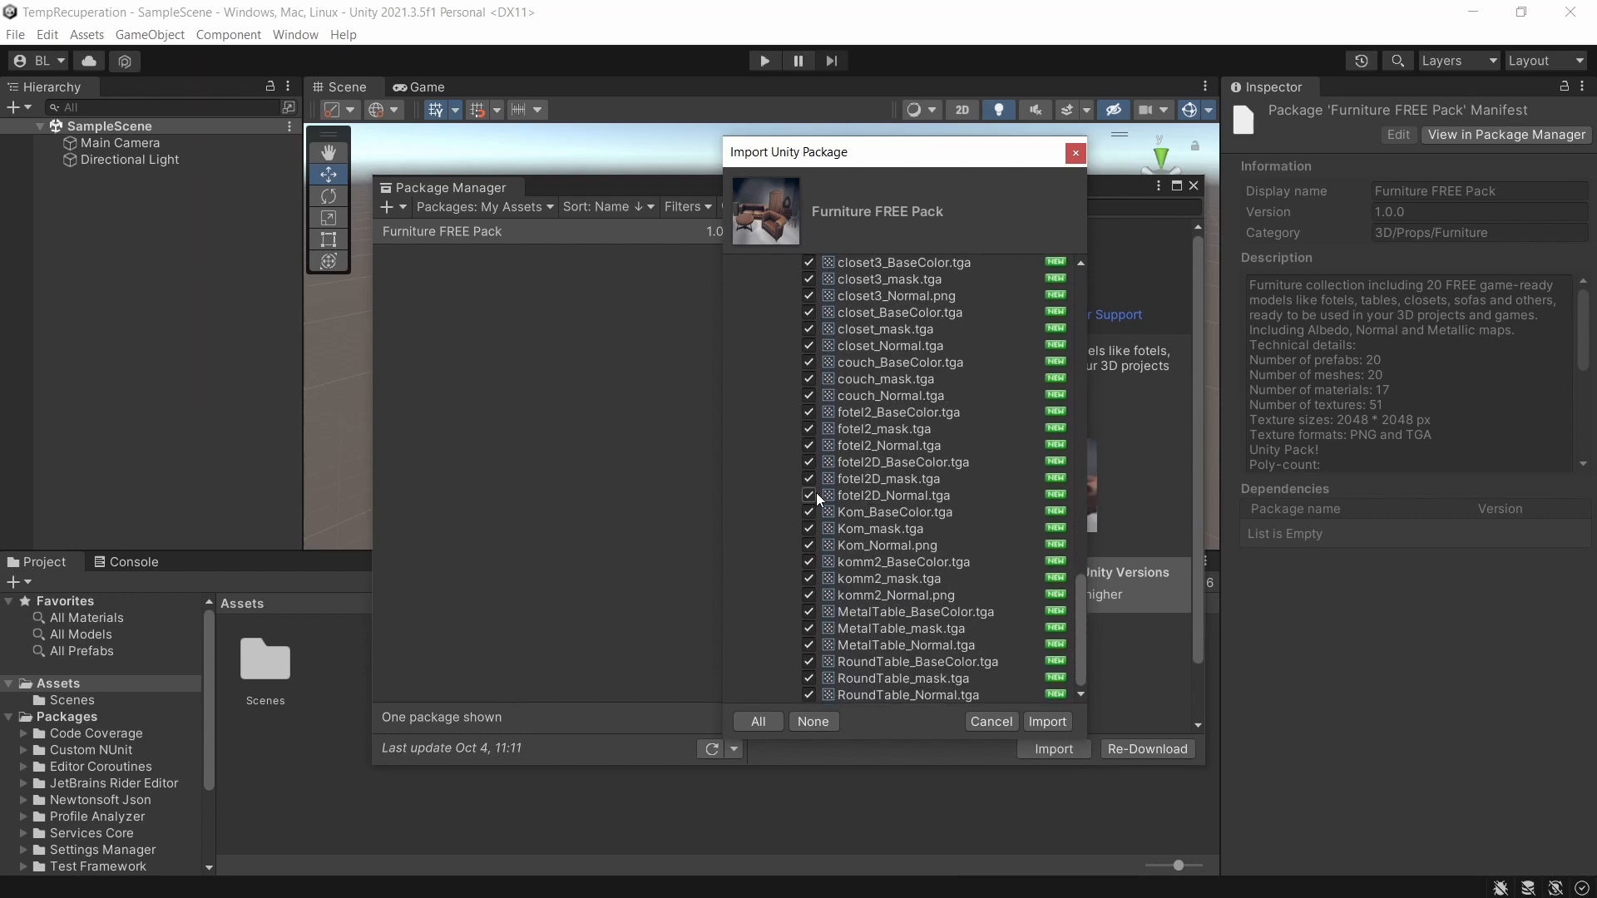
scroll(816, 495, "up", 20)
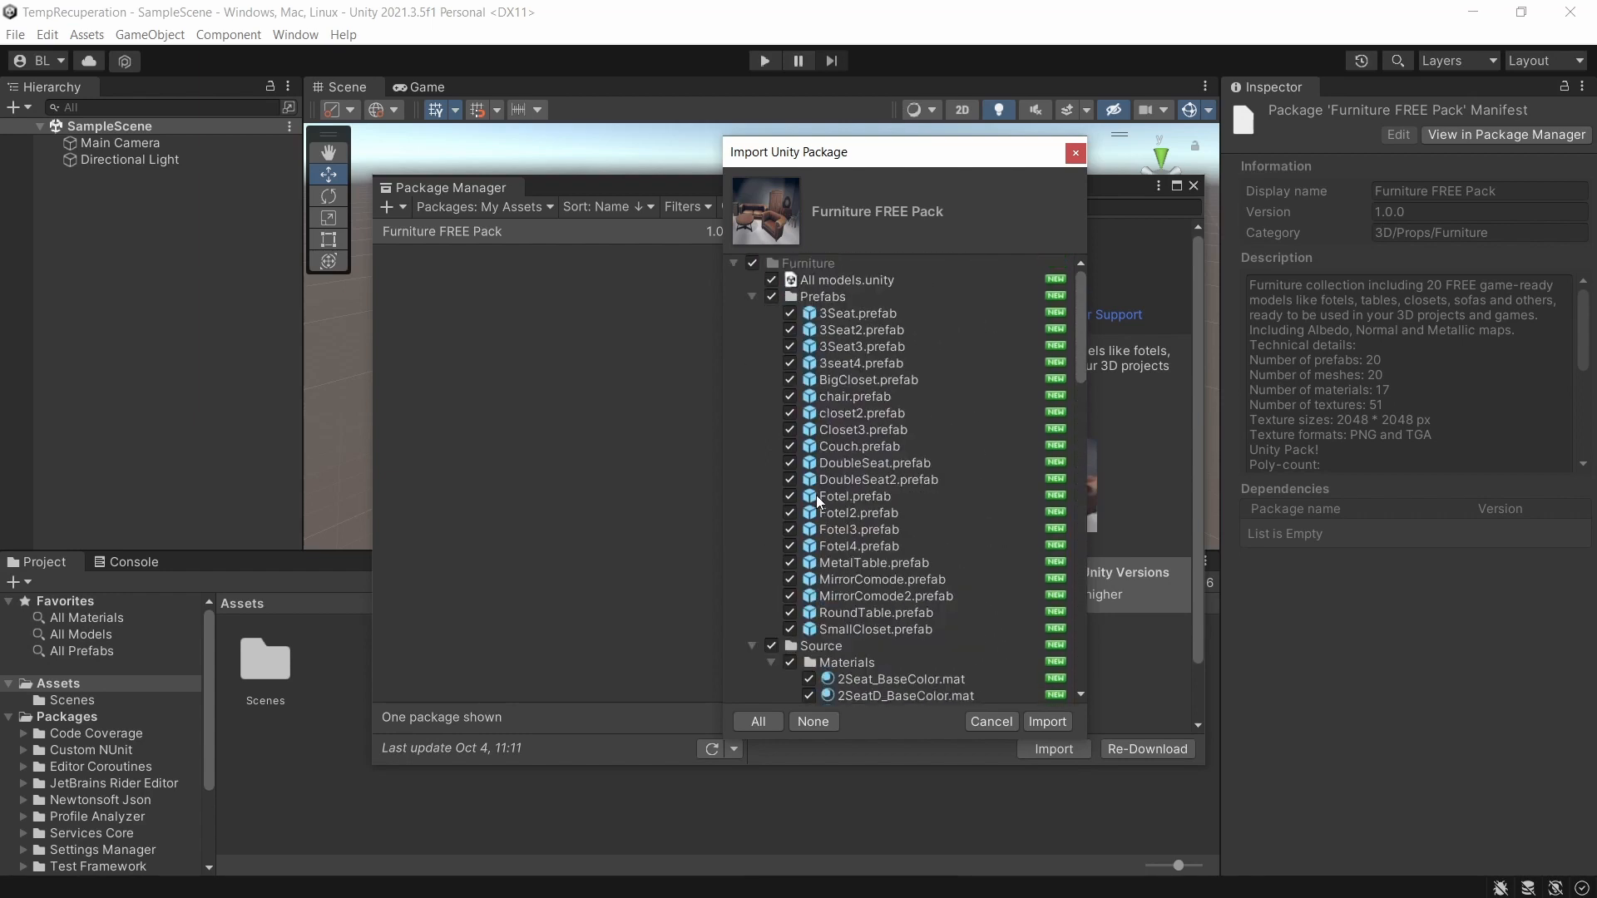
left_click(1045, 721)
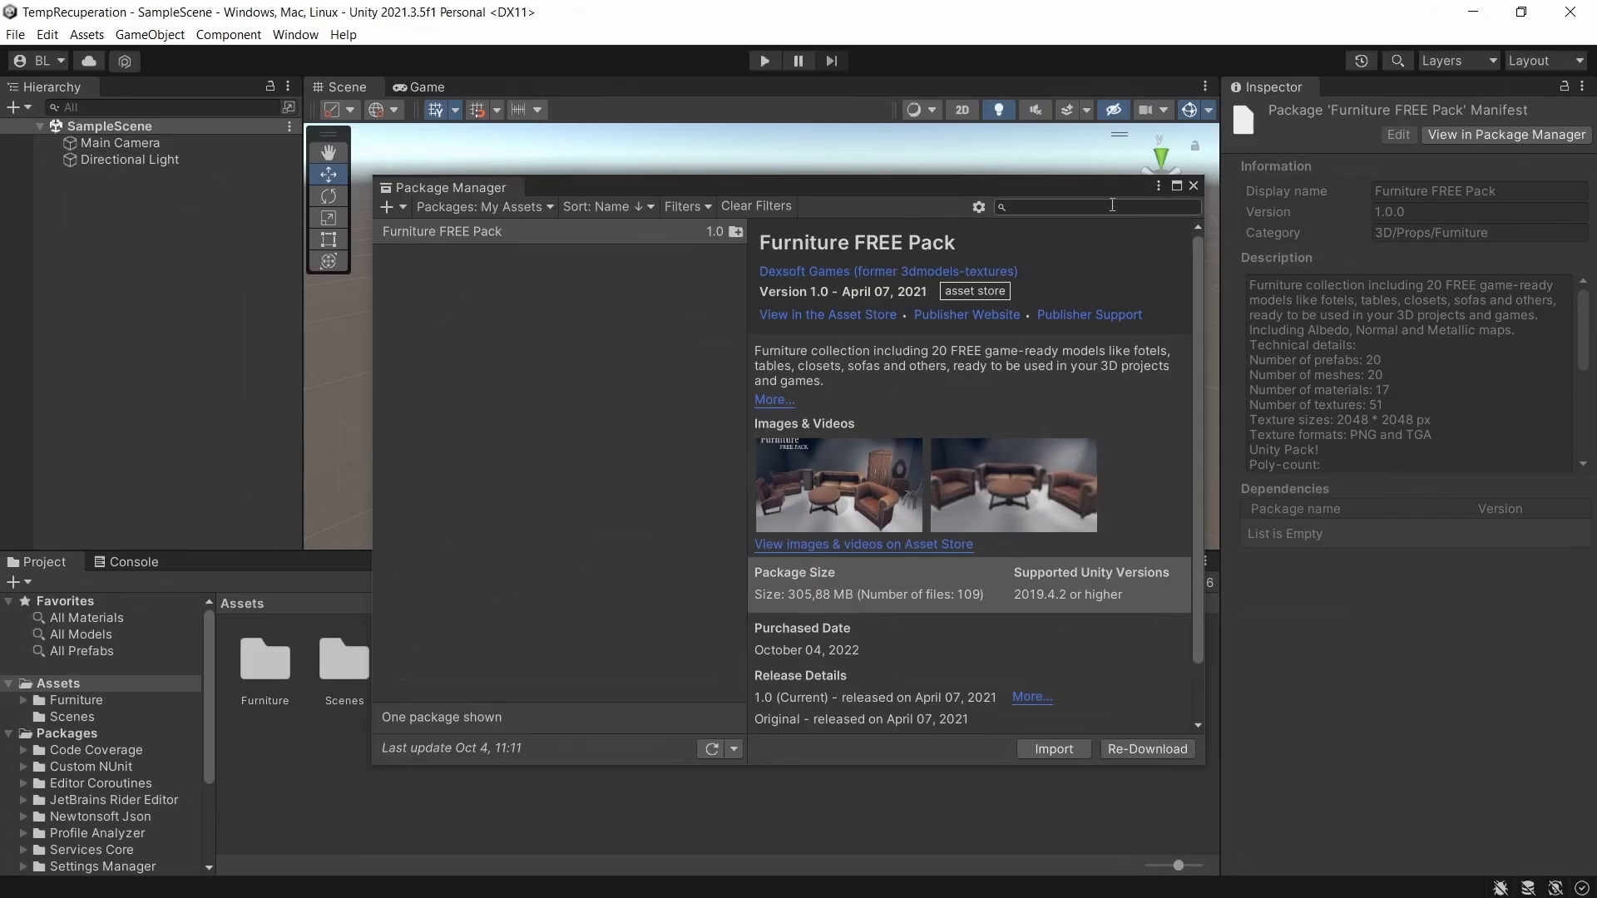
left_click(1193, 188)
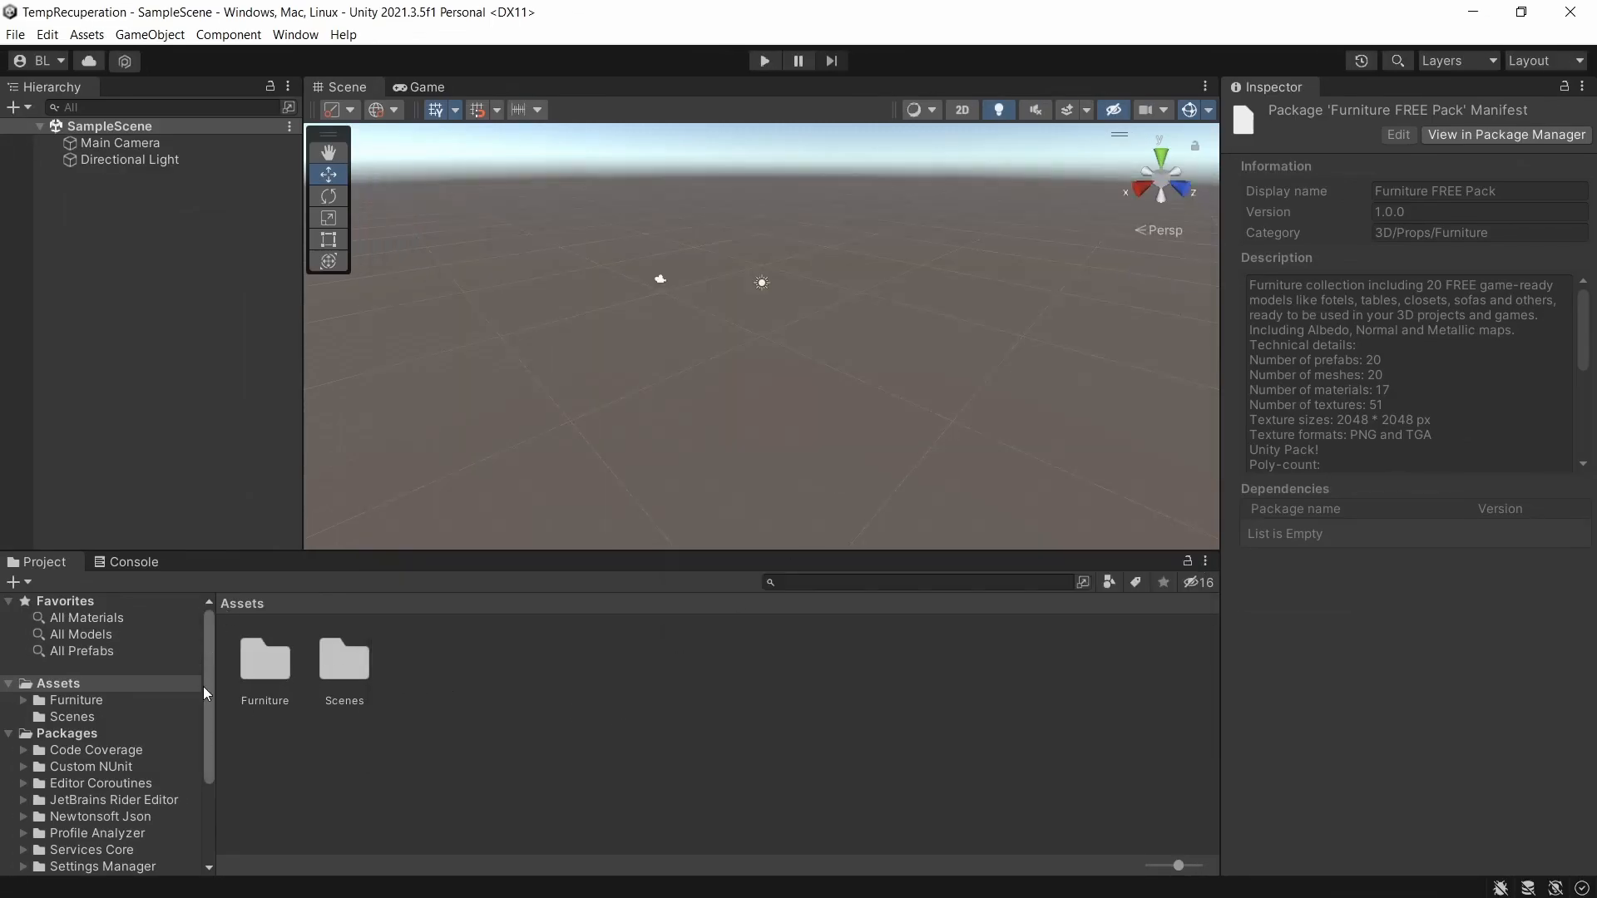
Add the MirrorComode prefab from Furniture/Prefabs to SampleScene, frame it in the scene view and save the scene.
double_click(267, 675)
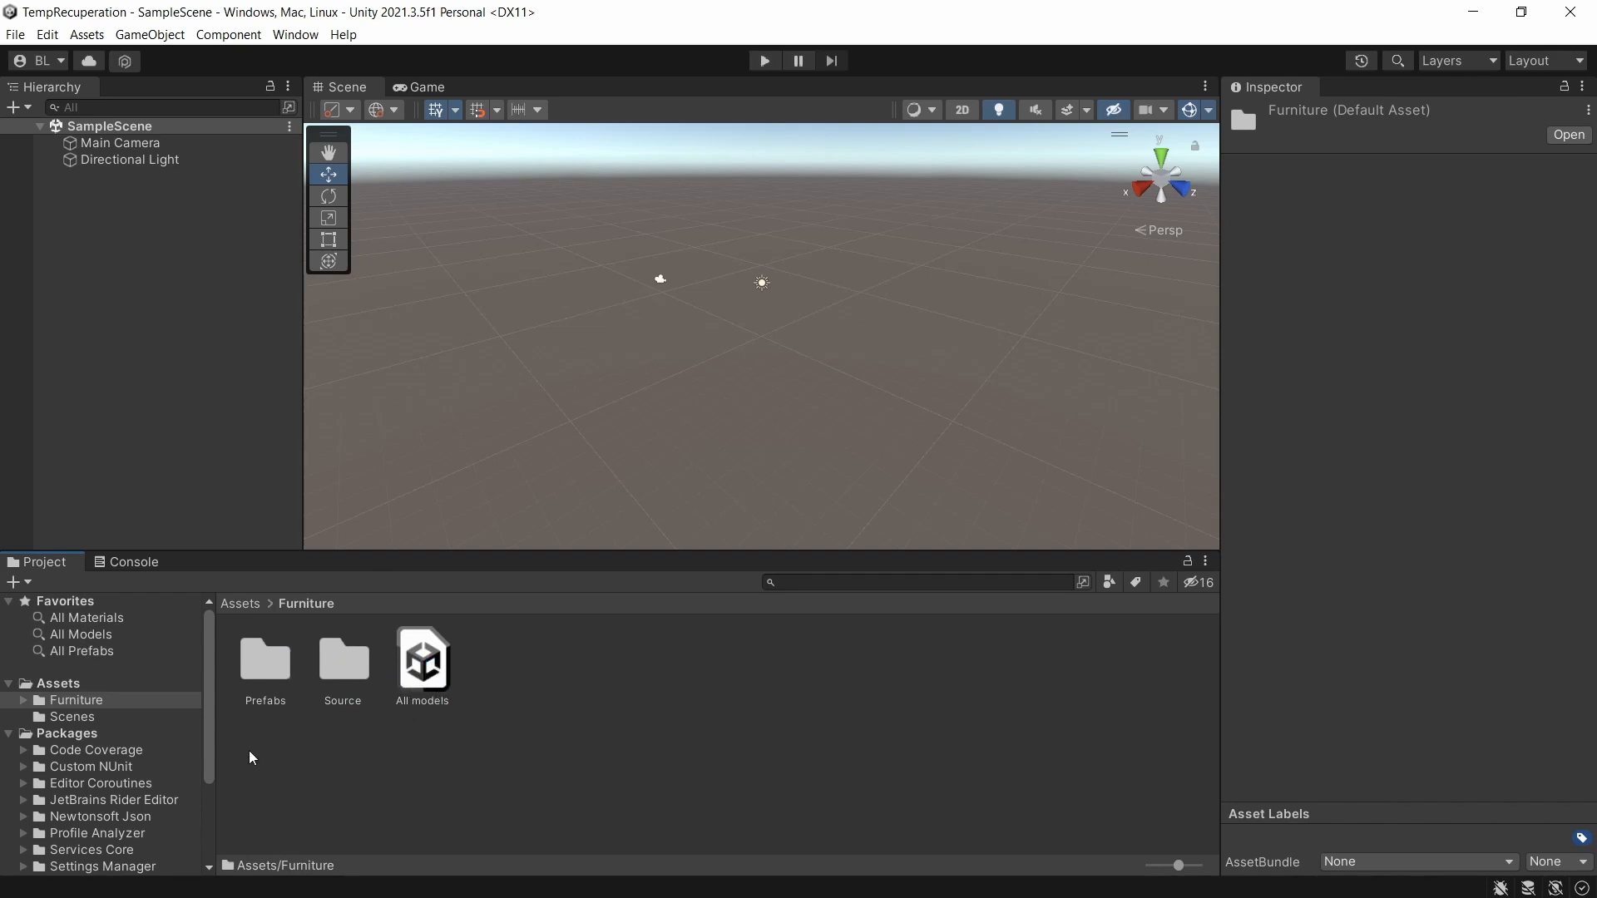
double_click(266, 666)
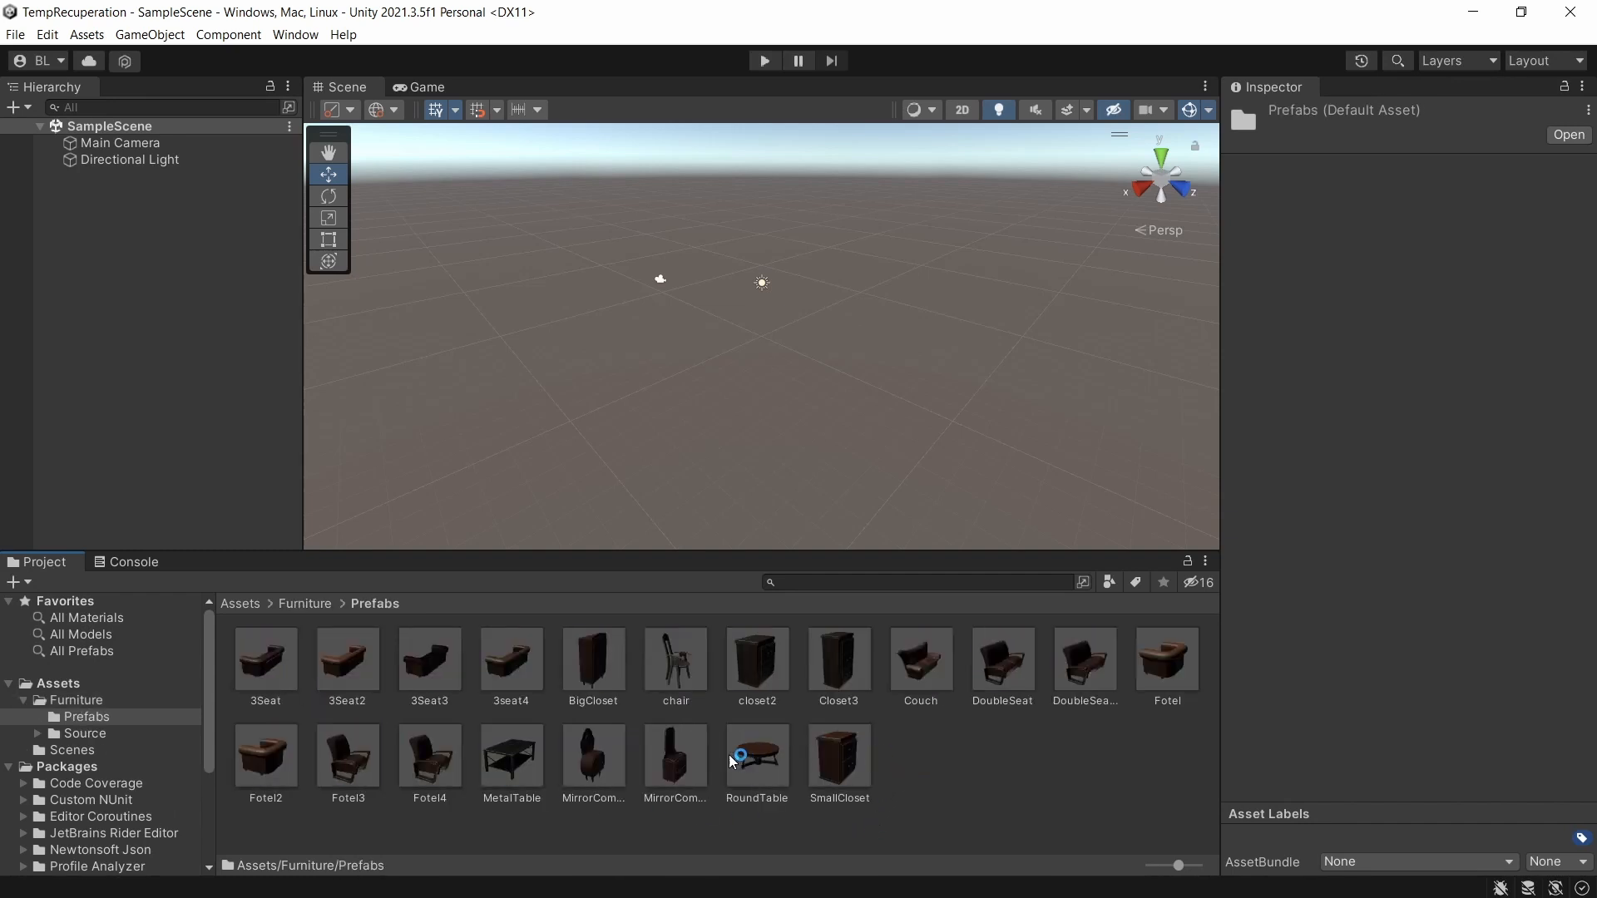
left_click(592, 750)
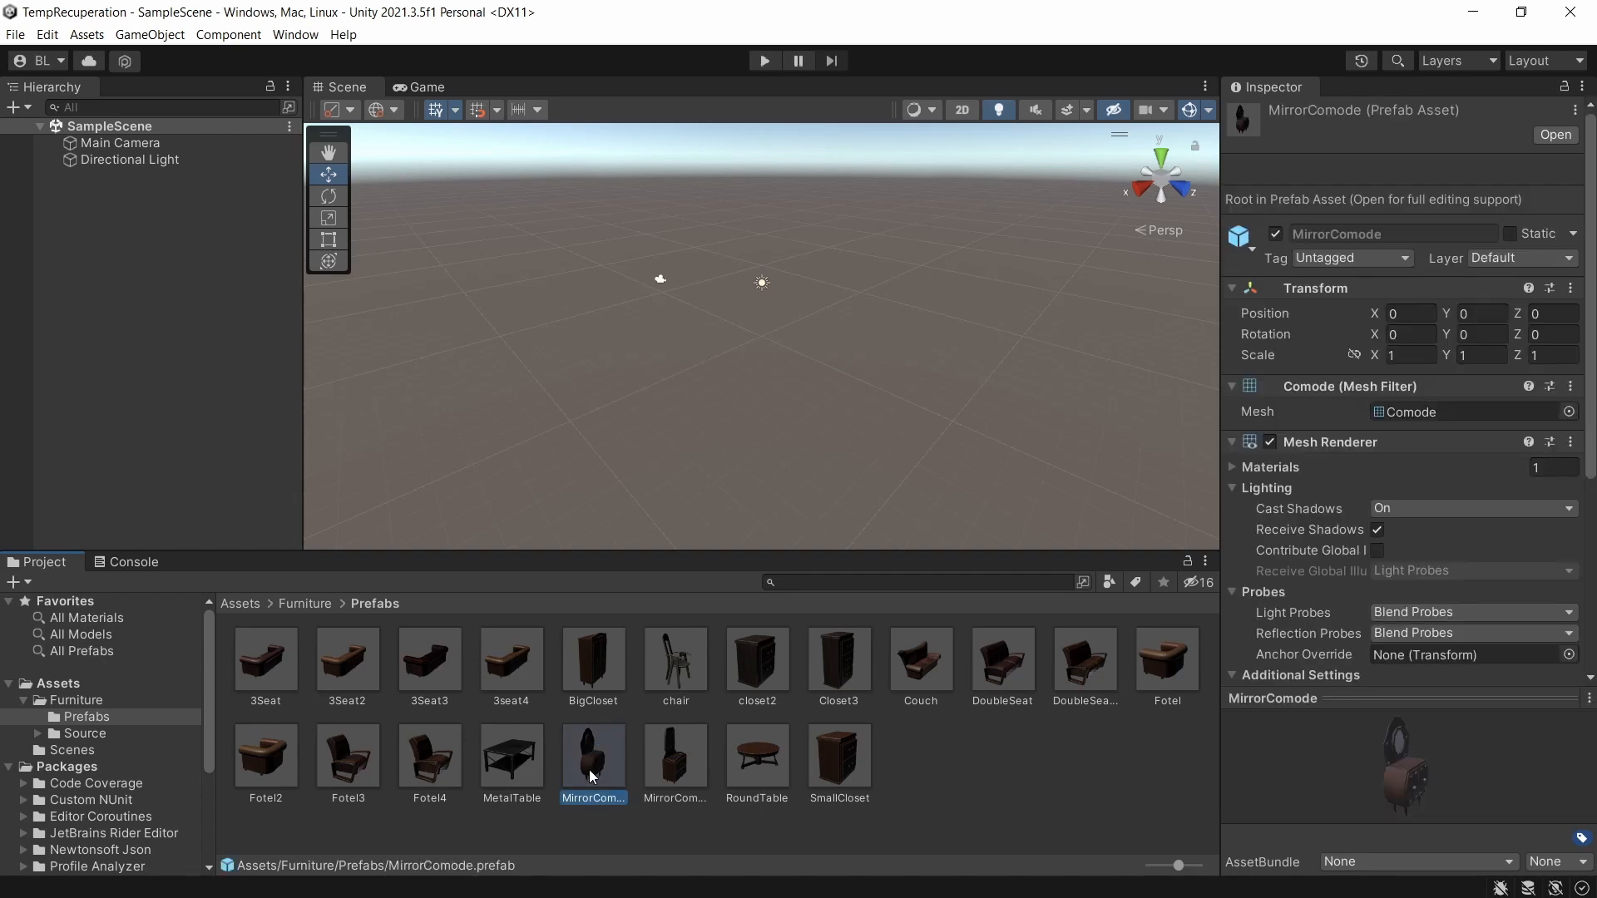
left_click_drag(589, 771, 183, 248)
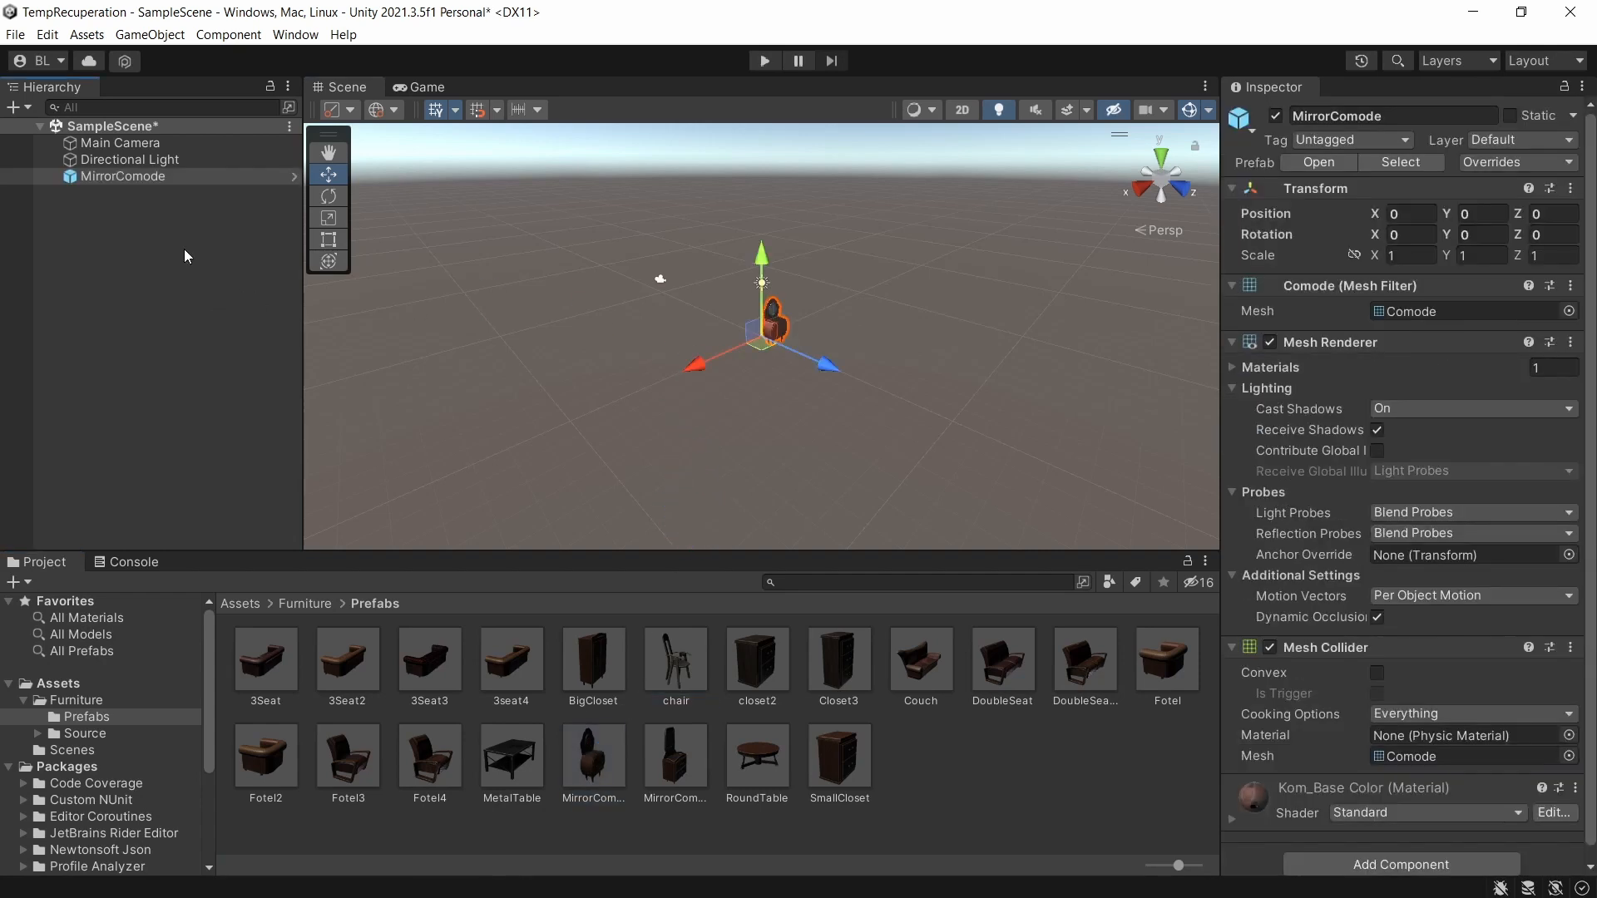
double_click(67, 176)
left_click_drag(740, 351, 620, 333, "alt")
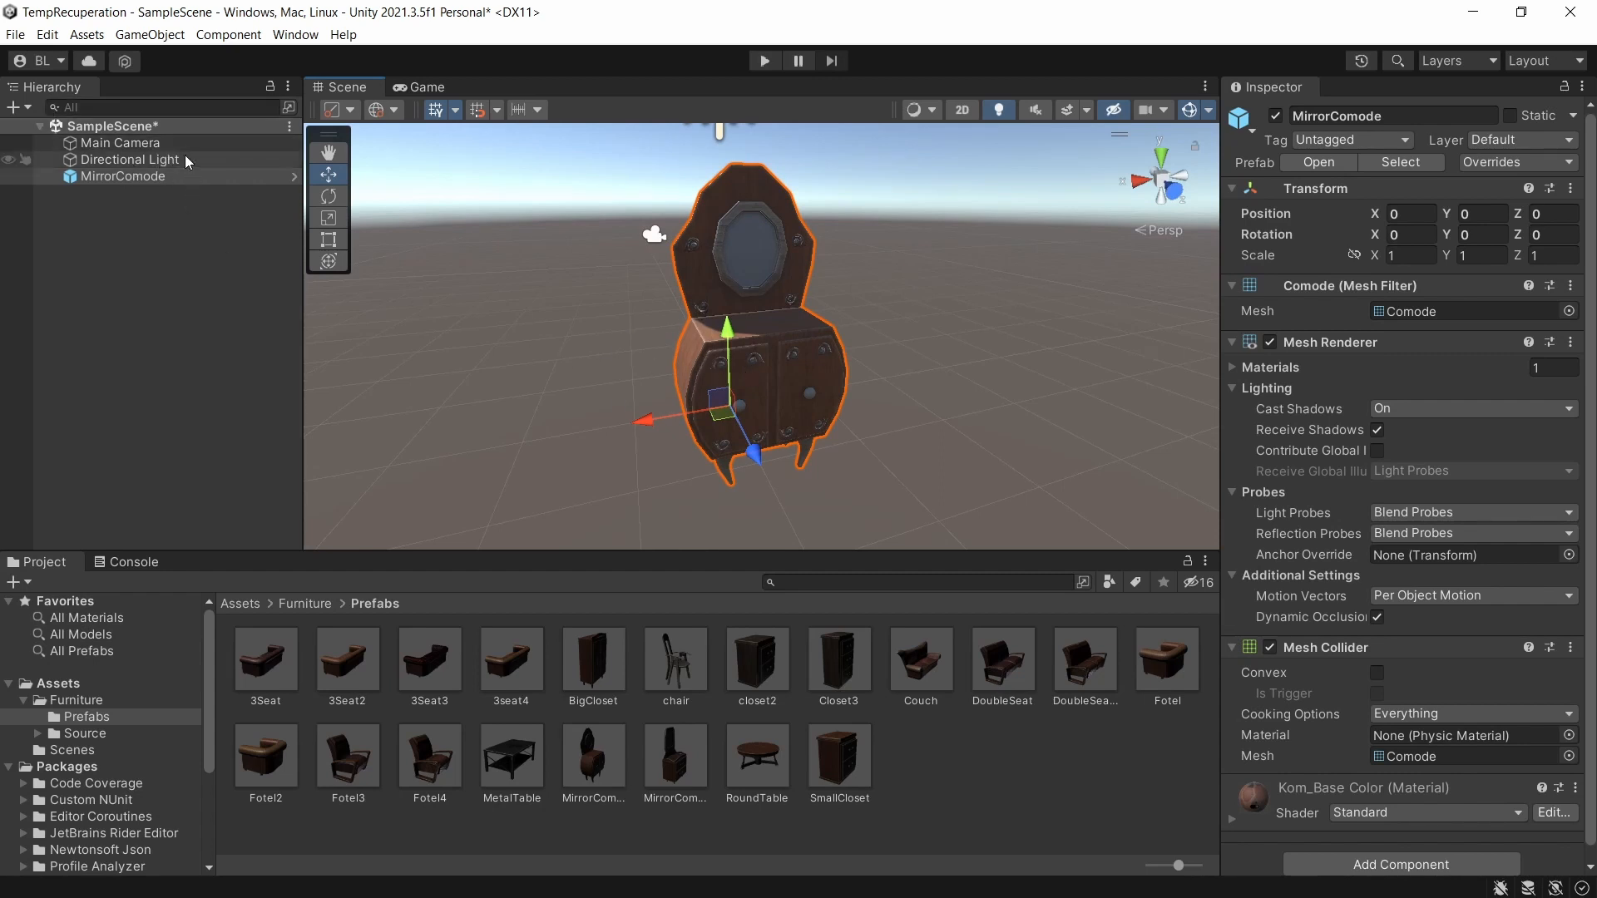
key("ctrl+s")
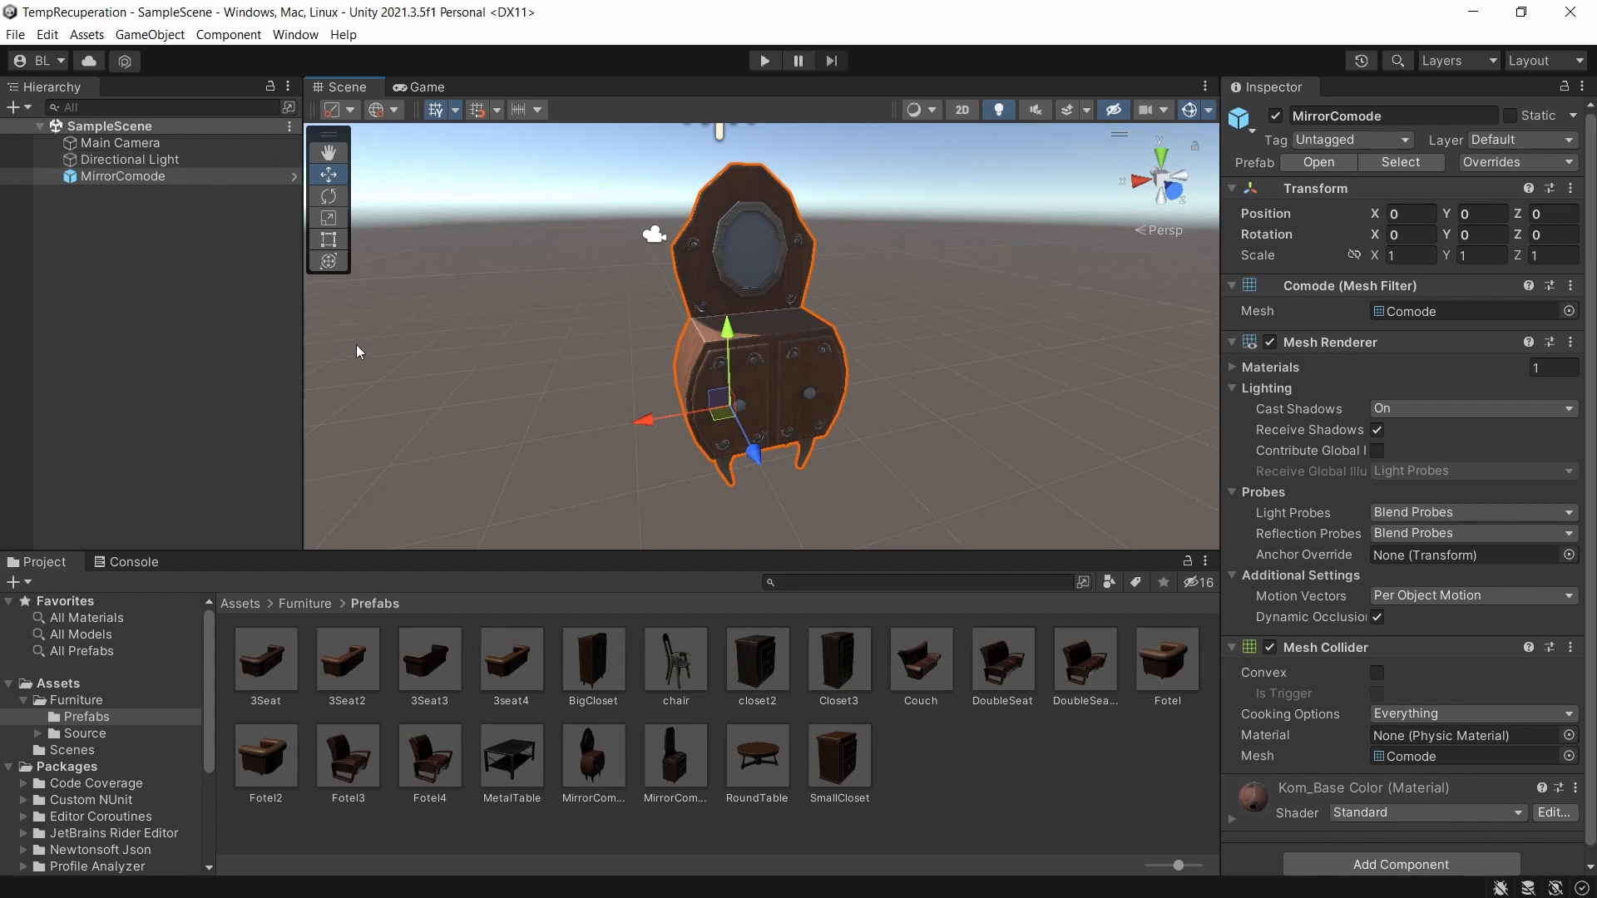
Select all dependencies of the SampleScene asset in the project's Scenes folder.
left_click(241, 604)
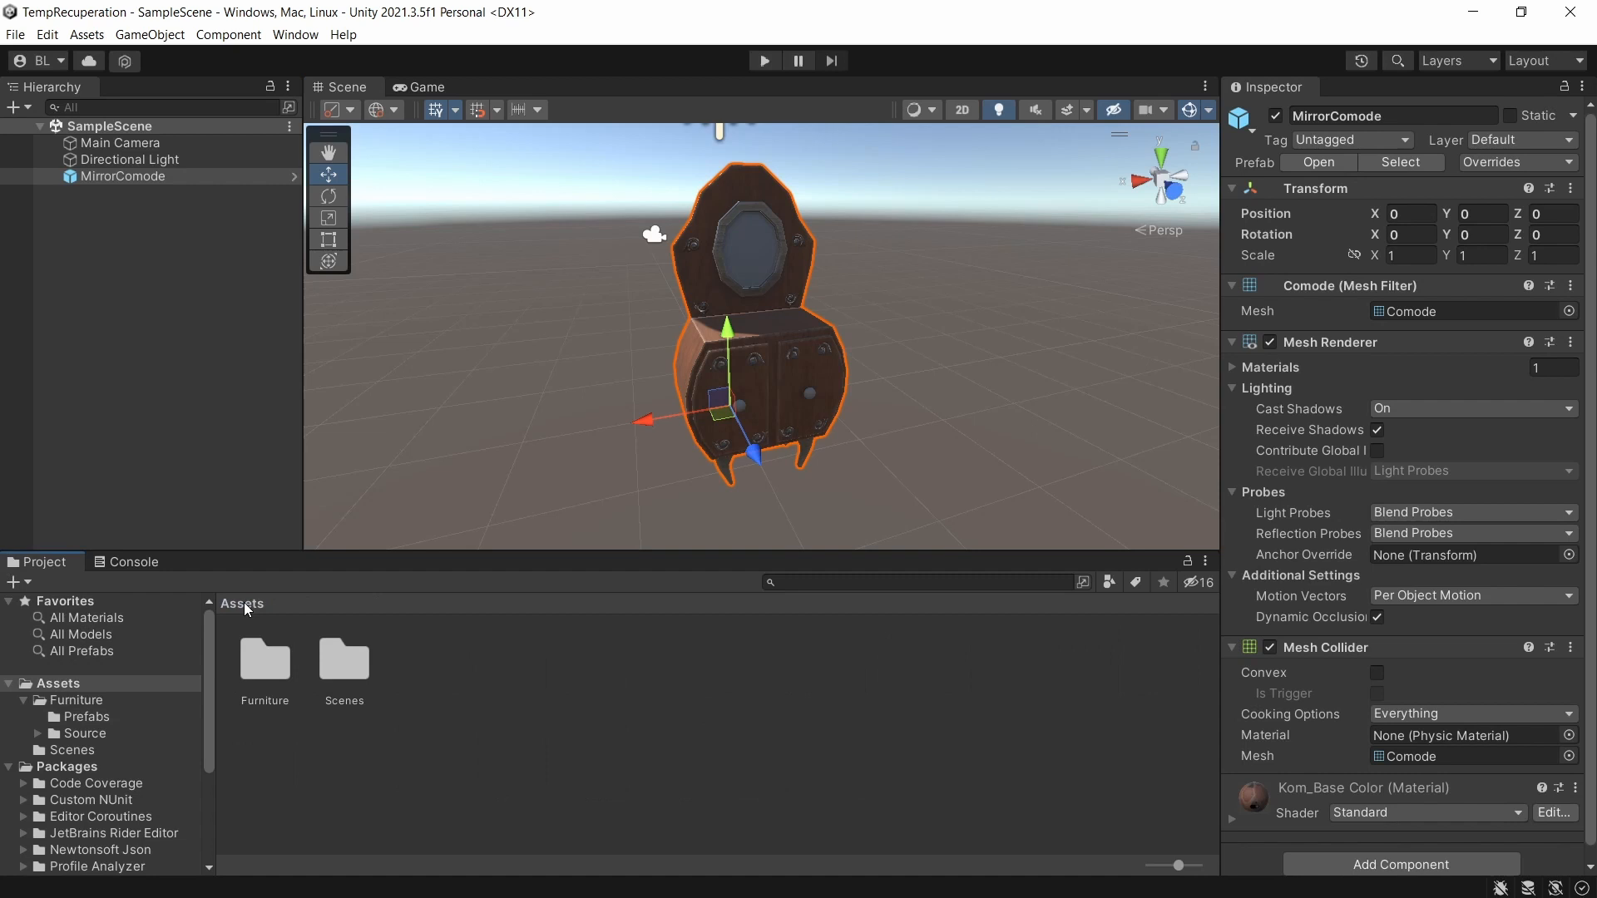
double_click(334, 677)
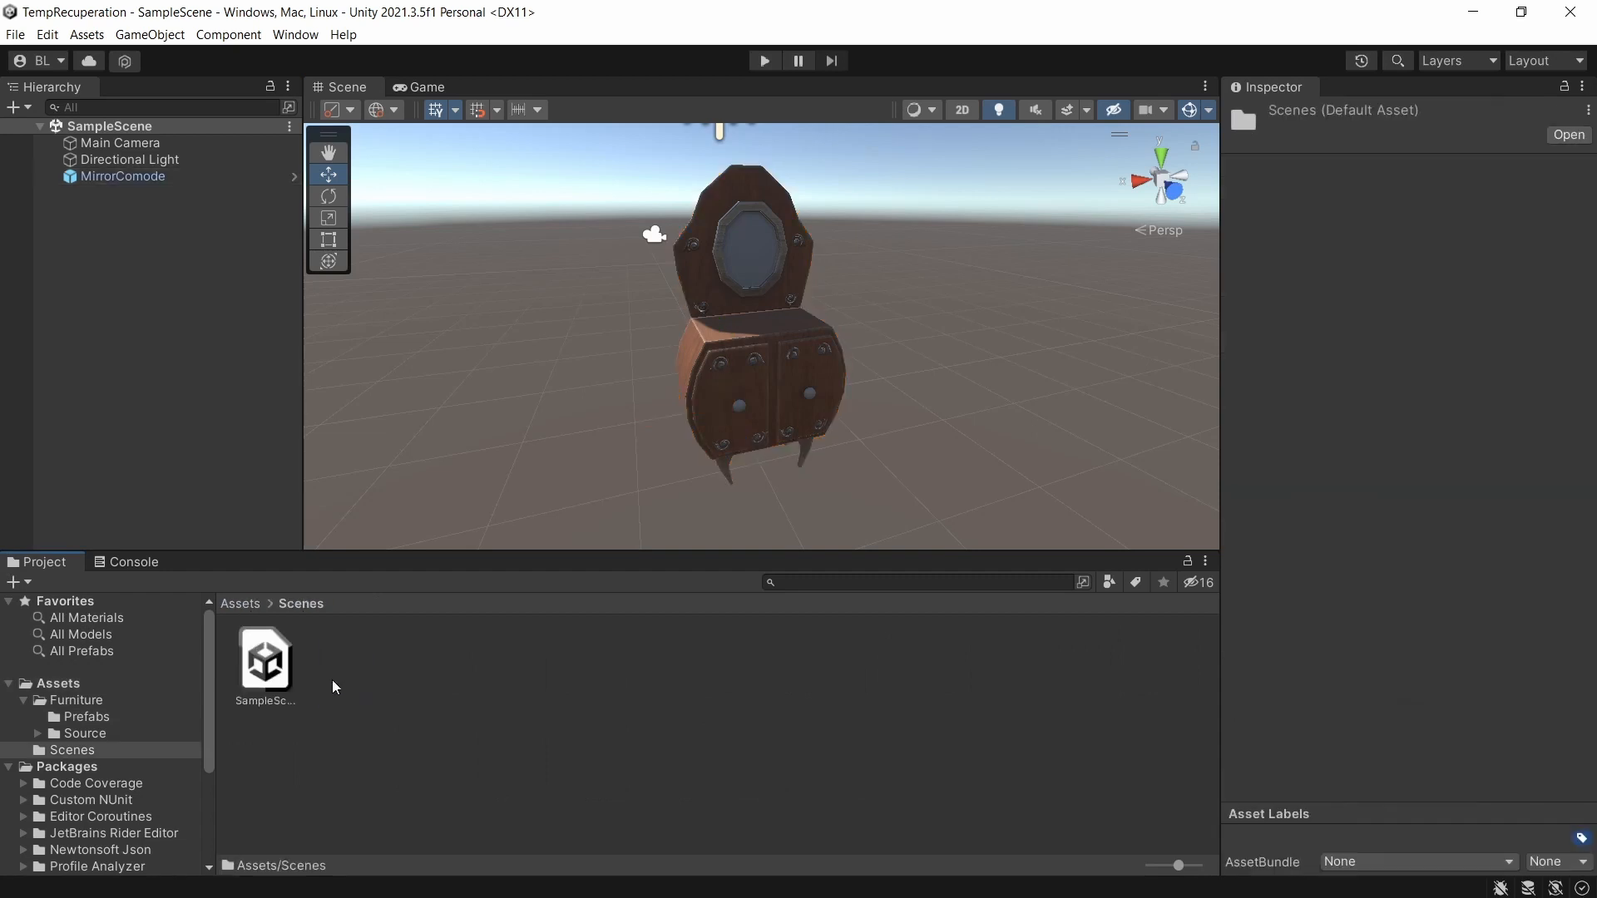
left_click(275, 670)
right_click(270, 665)
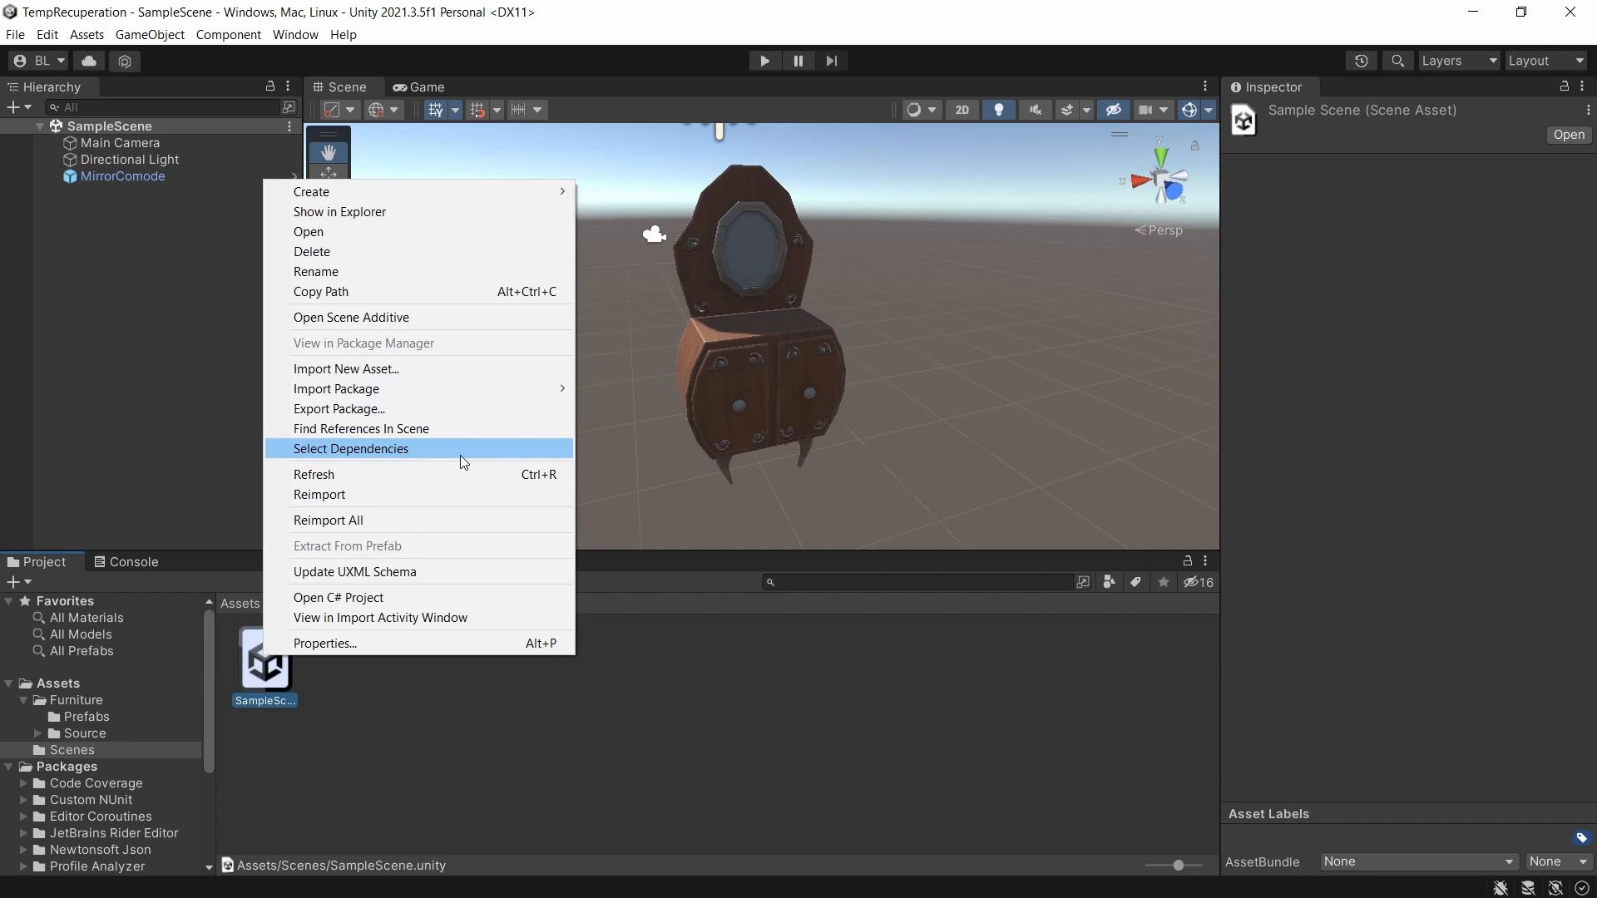
left_click(409, 451)
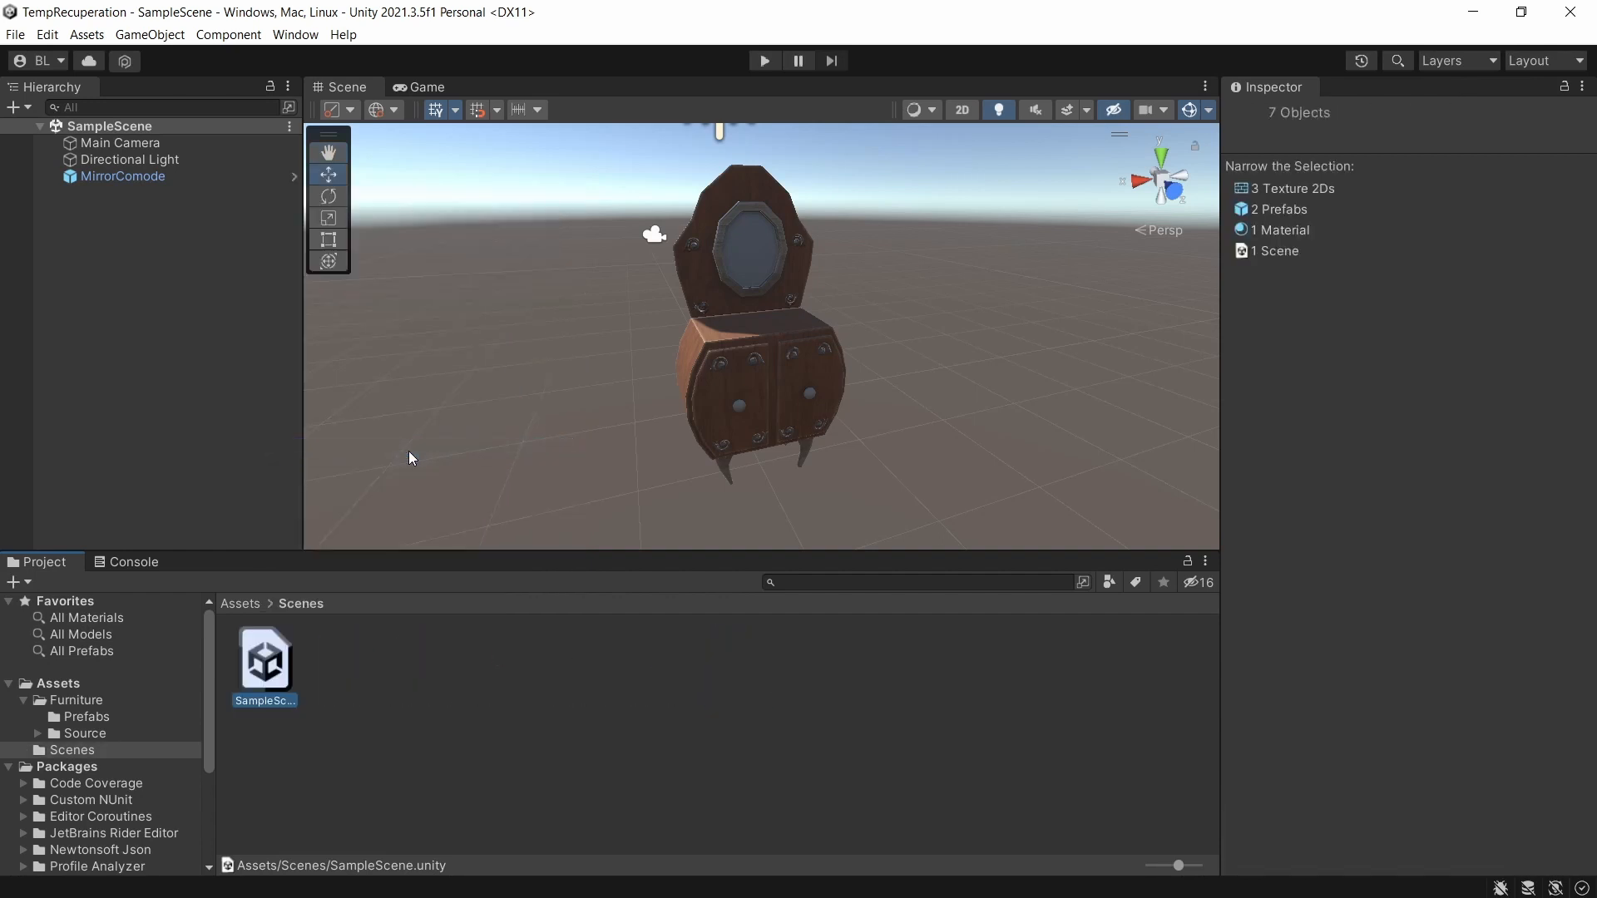
right_click(296, 677)
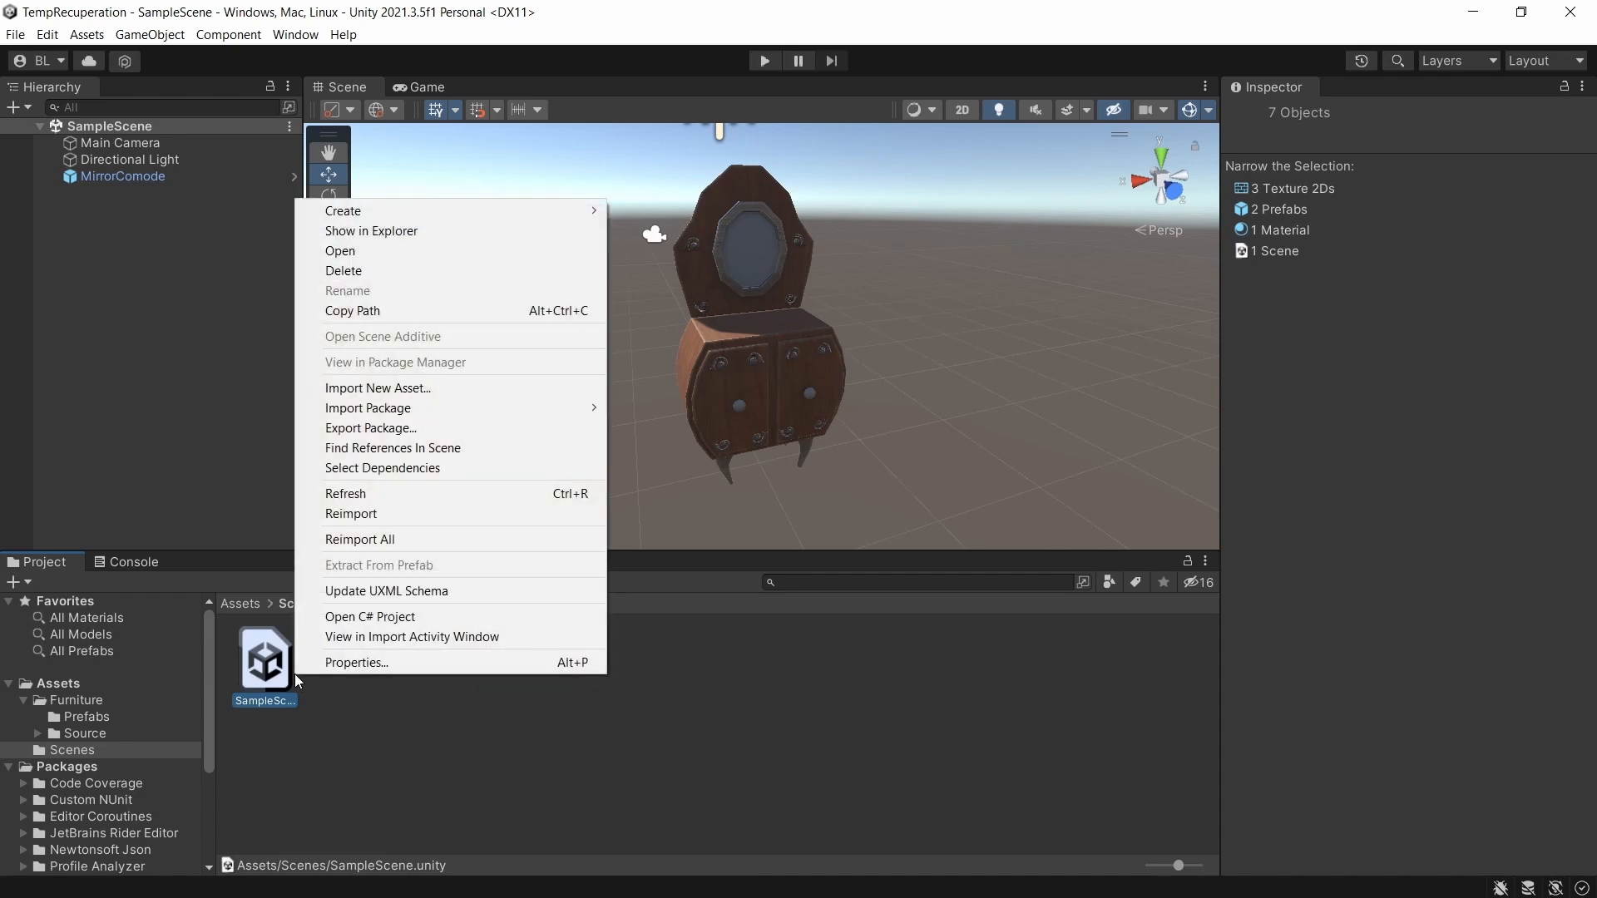
left_click(391, 467)
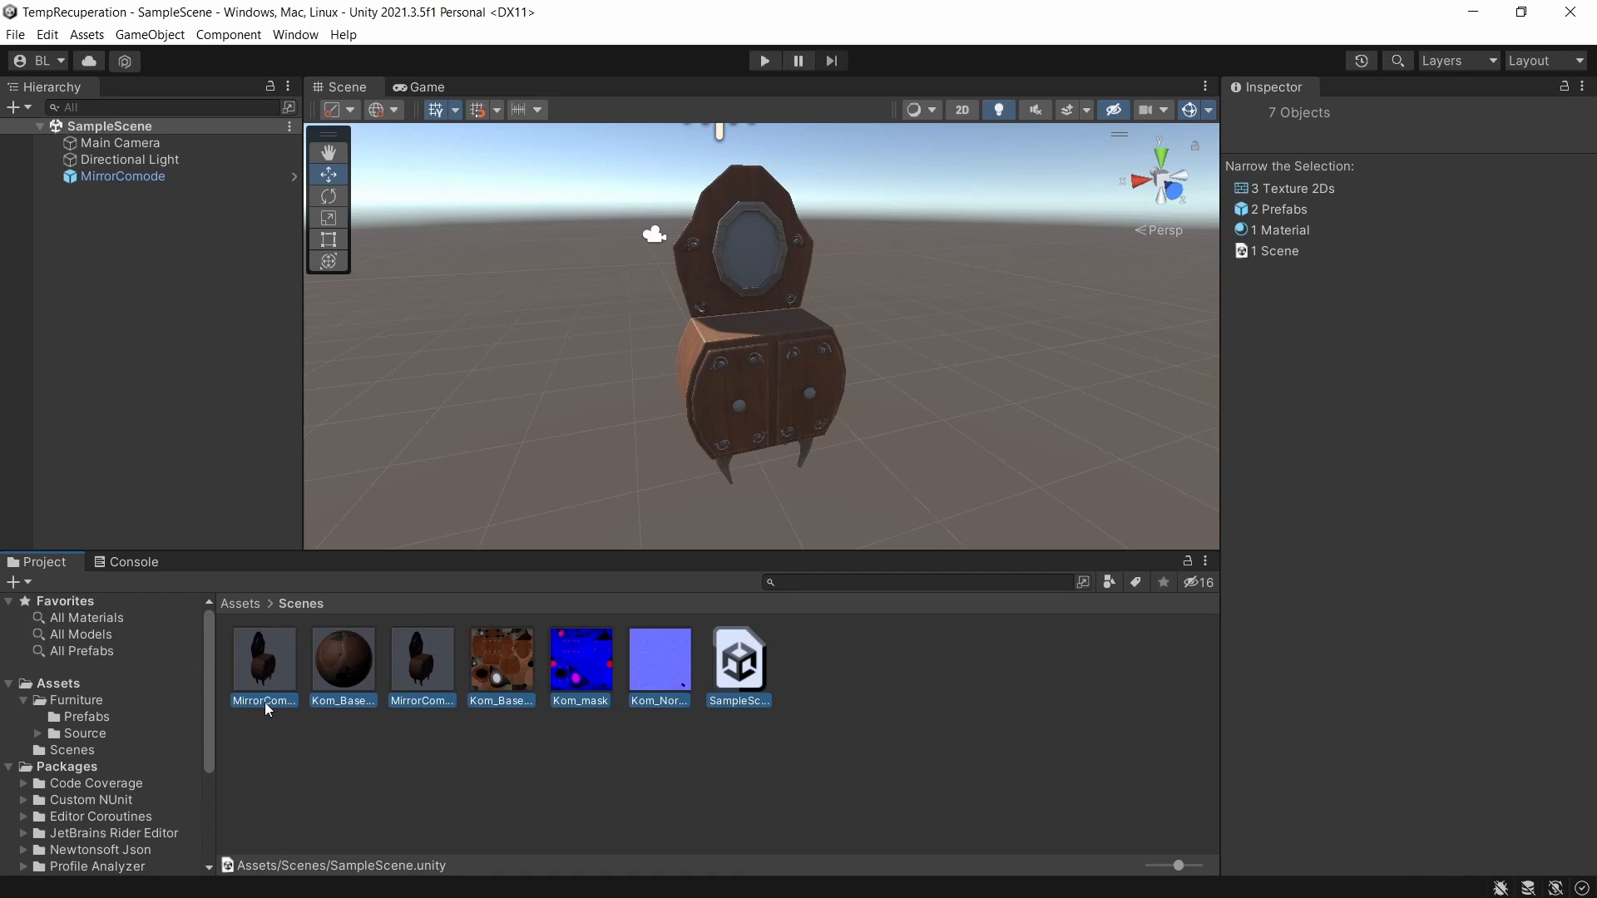
Set up a package export of the scene and all its dependencies, excluding the Scenes folder from the items.
left_click(712, 737)
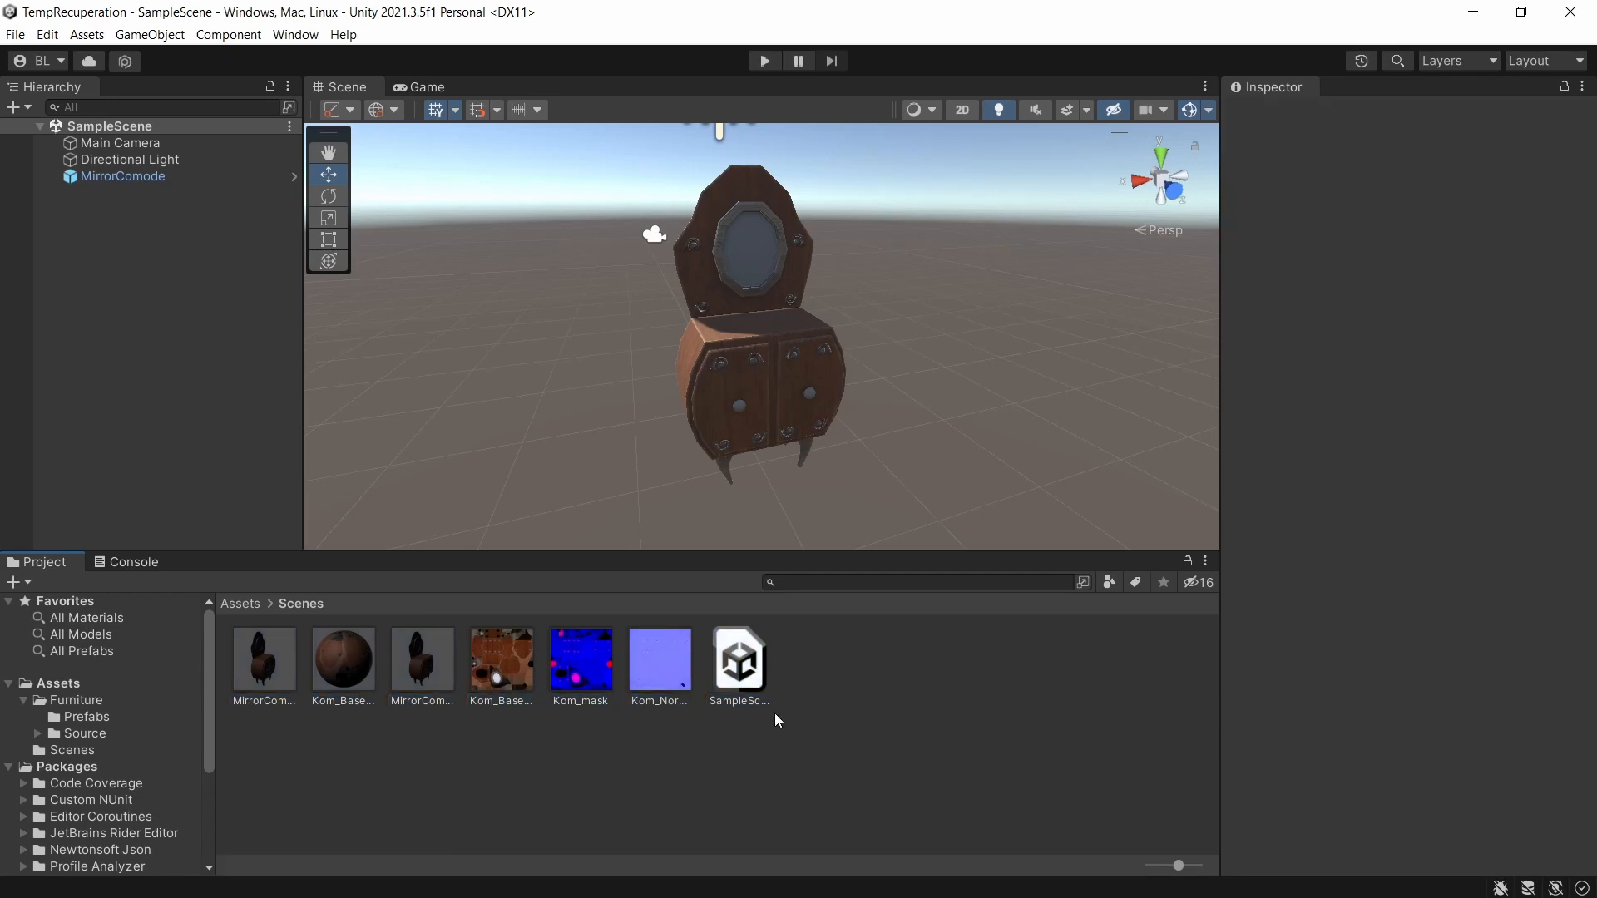
key("ctrl+a")
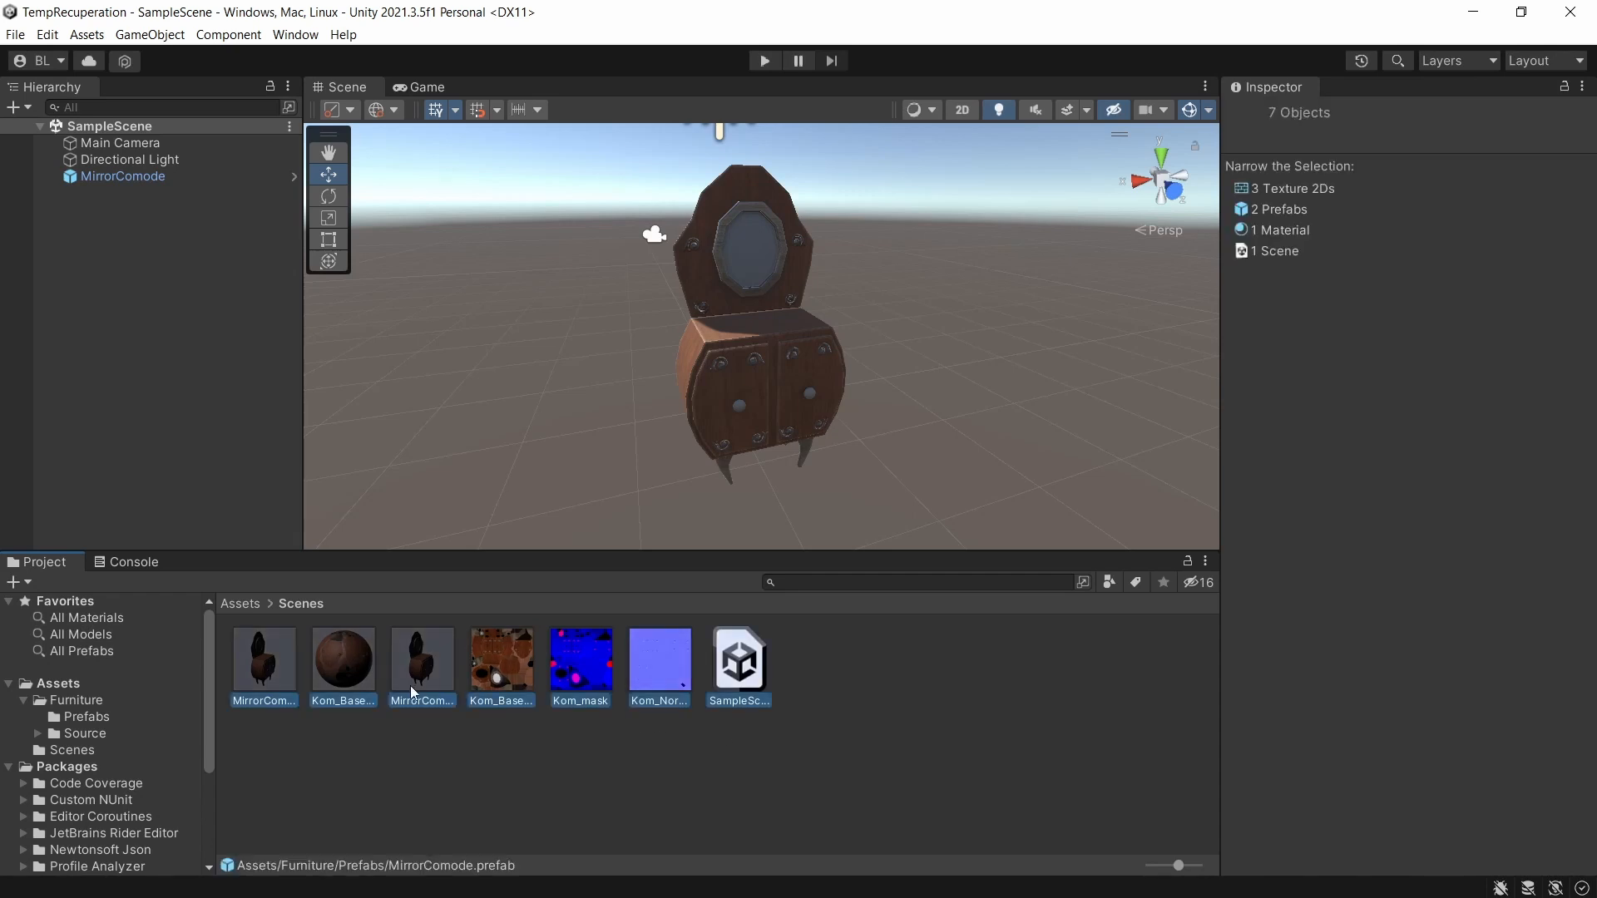
right_click(488, 659)
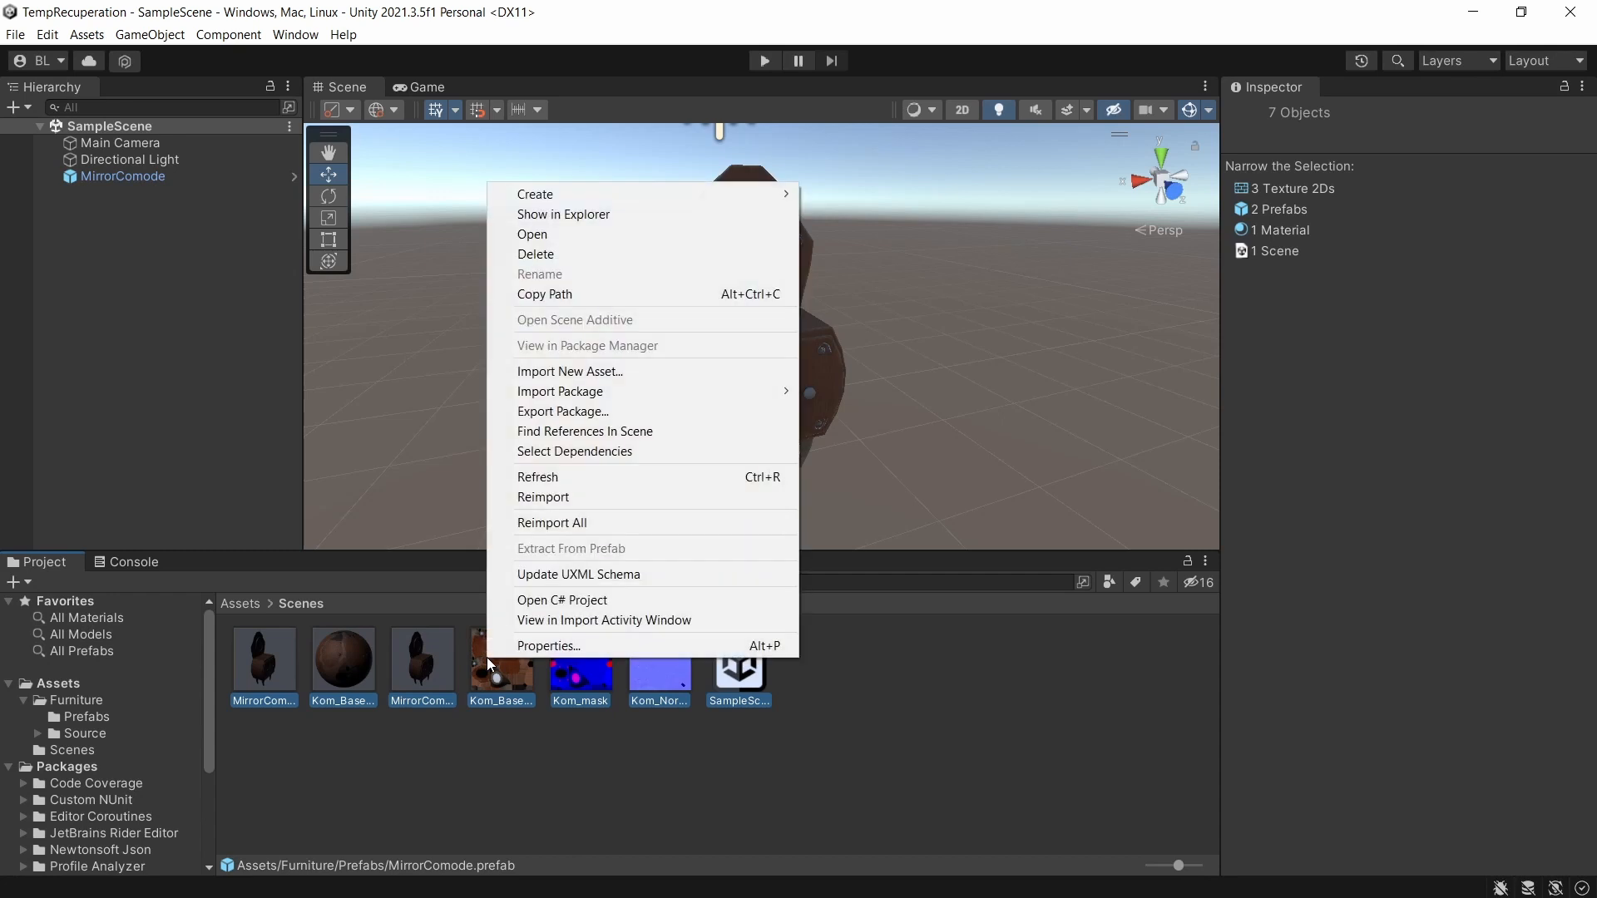
left_click(616, 411)
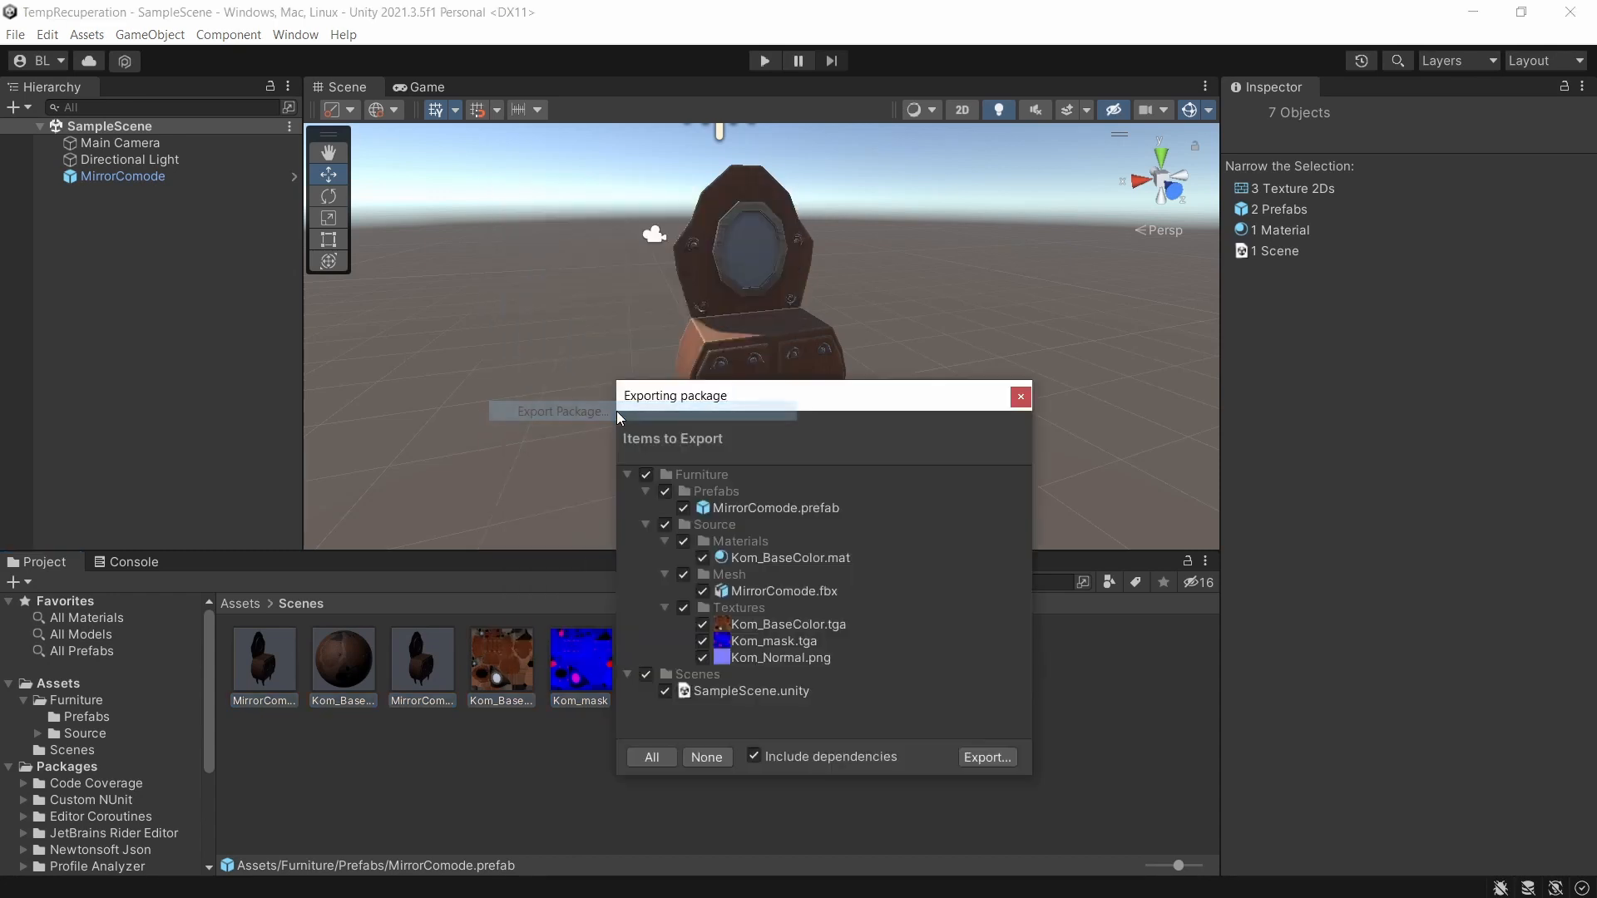
left_click_drag(747, 422, 822, 196)
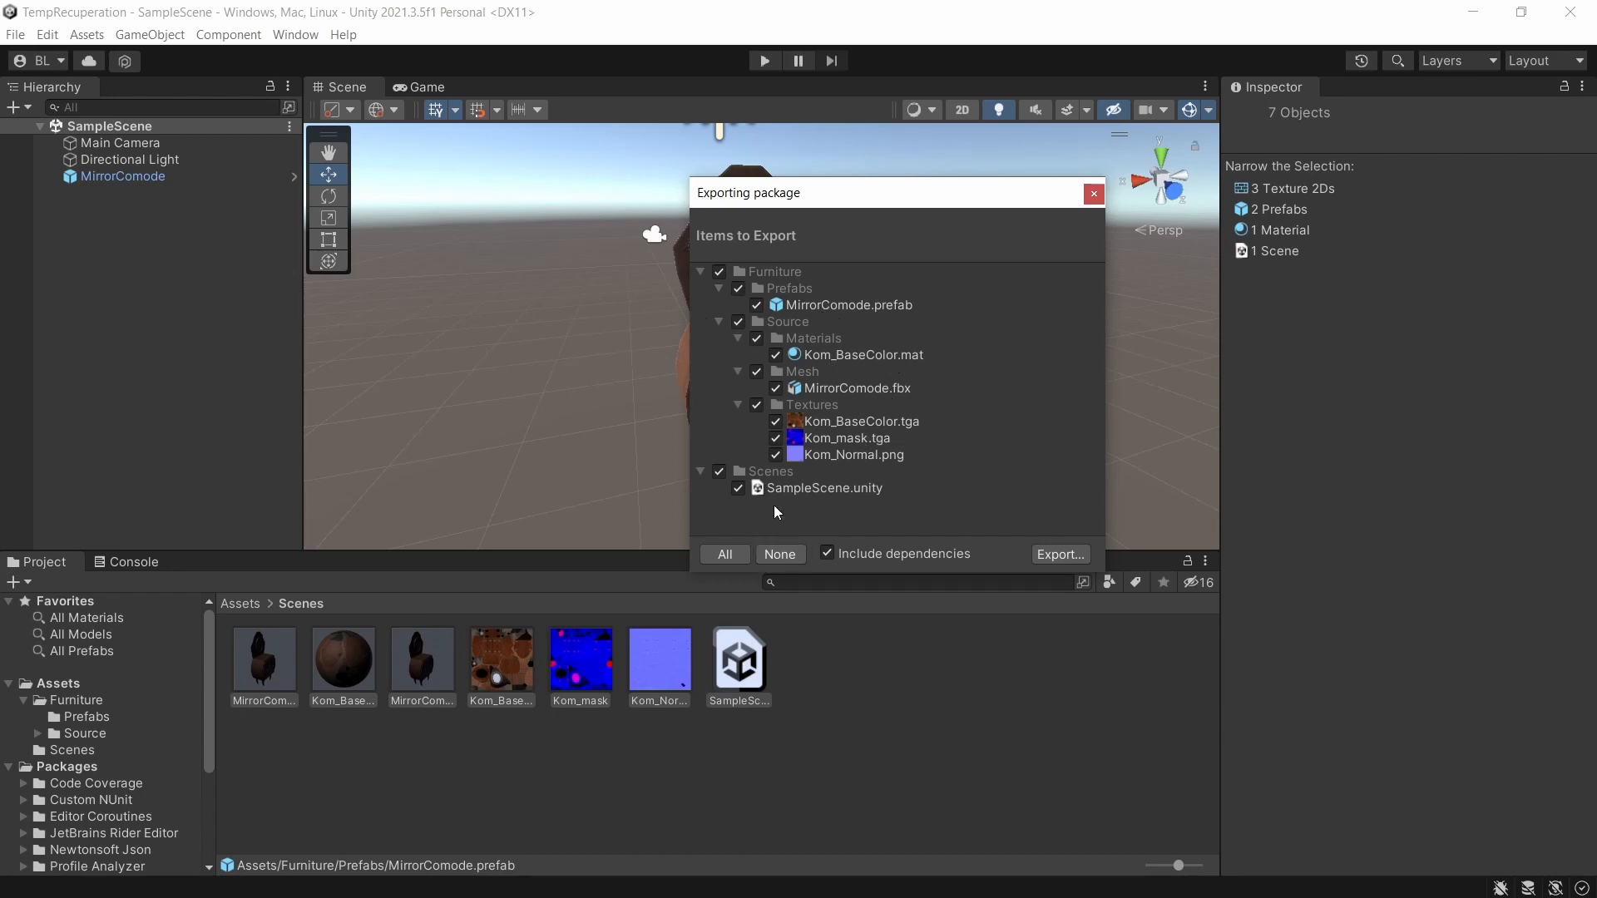
left_click(720, 471)
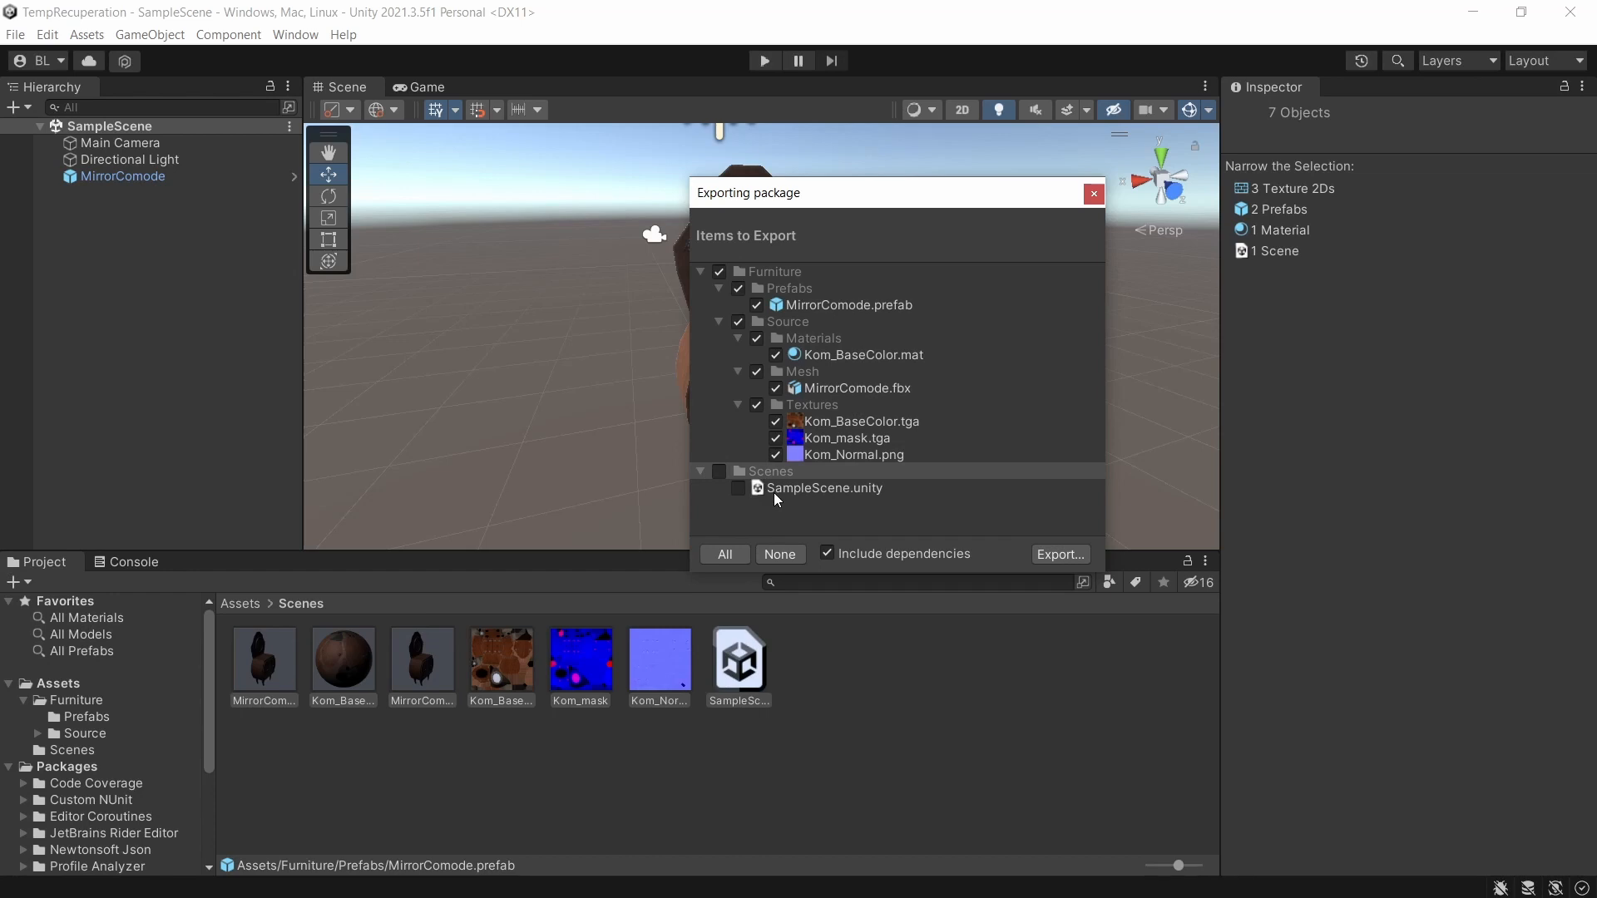
Export the package as MirrorComode into the TutoUnity folder.
left_click(1057, 555)
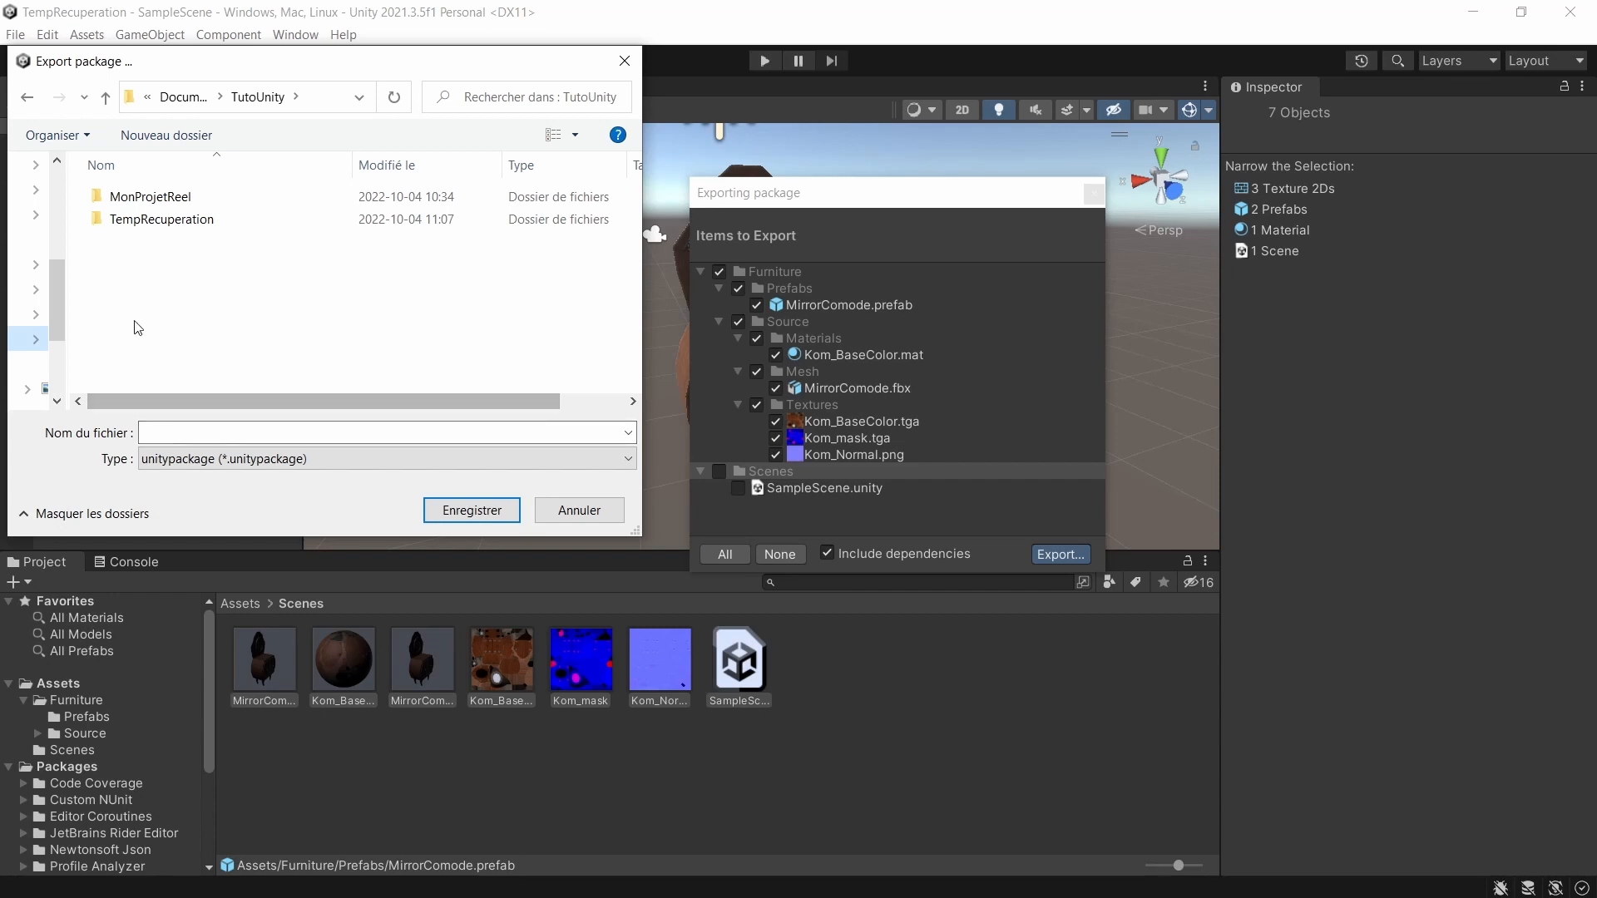
left_click(201, 429)
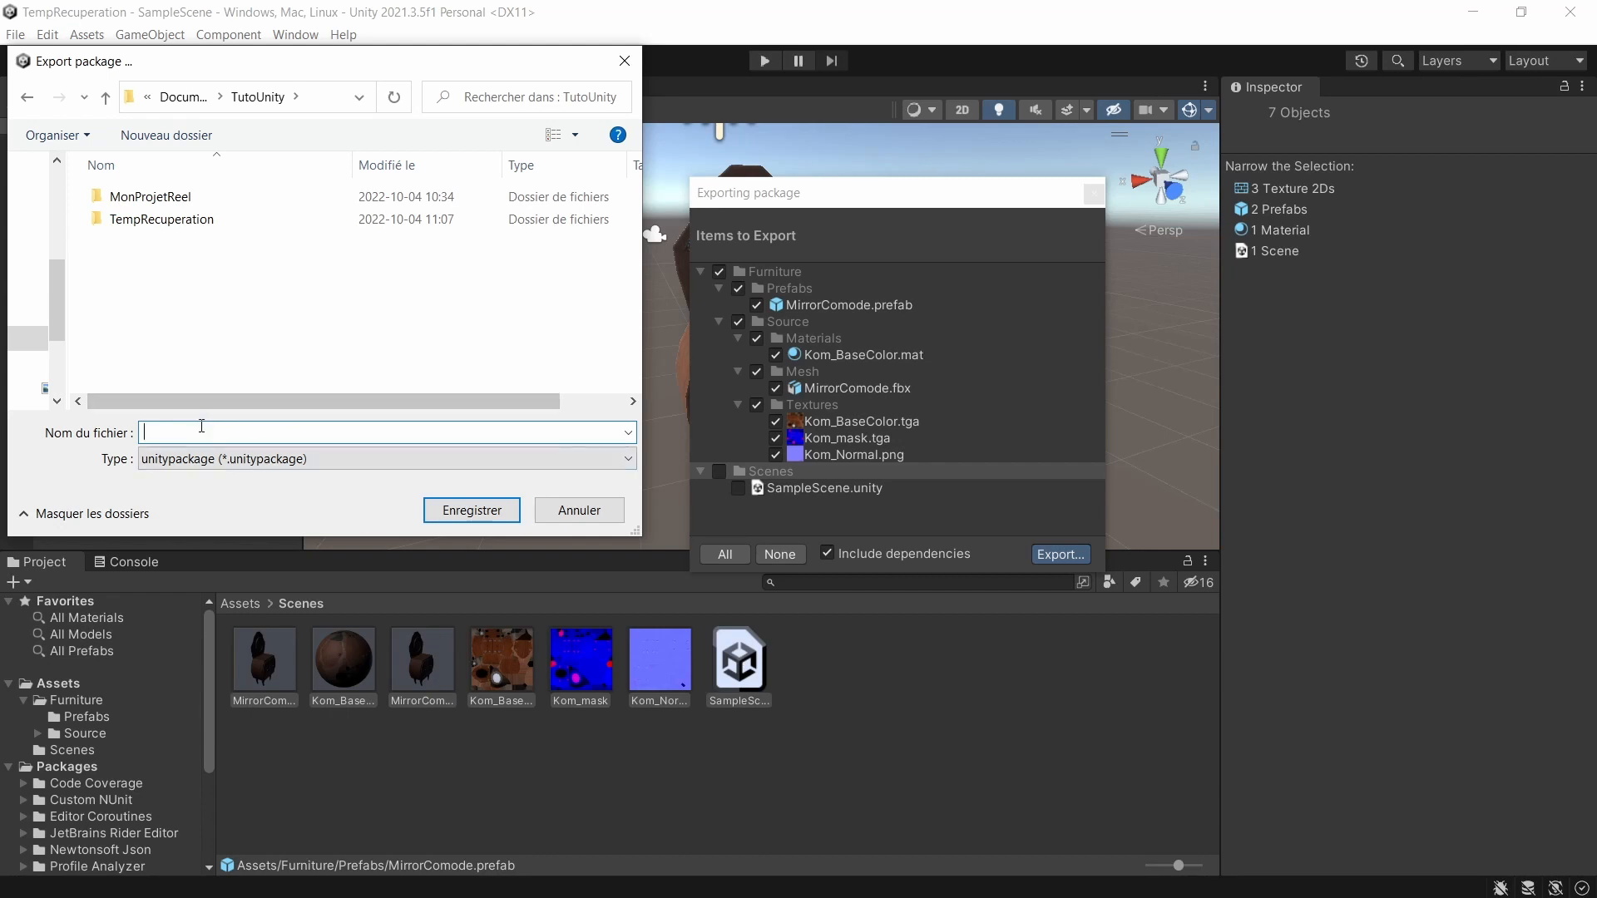
type("MirrorComode")
left_click(473, 511)
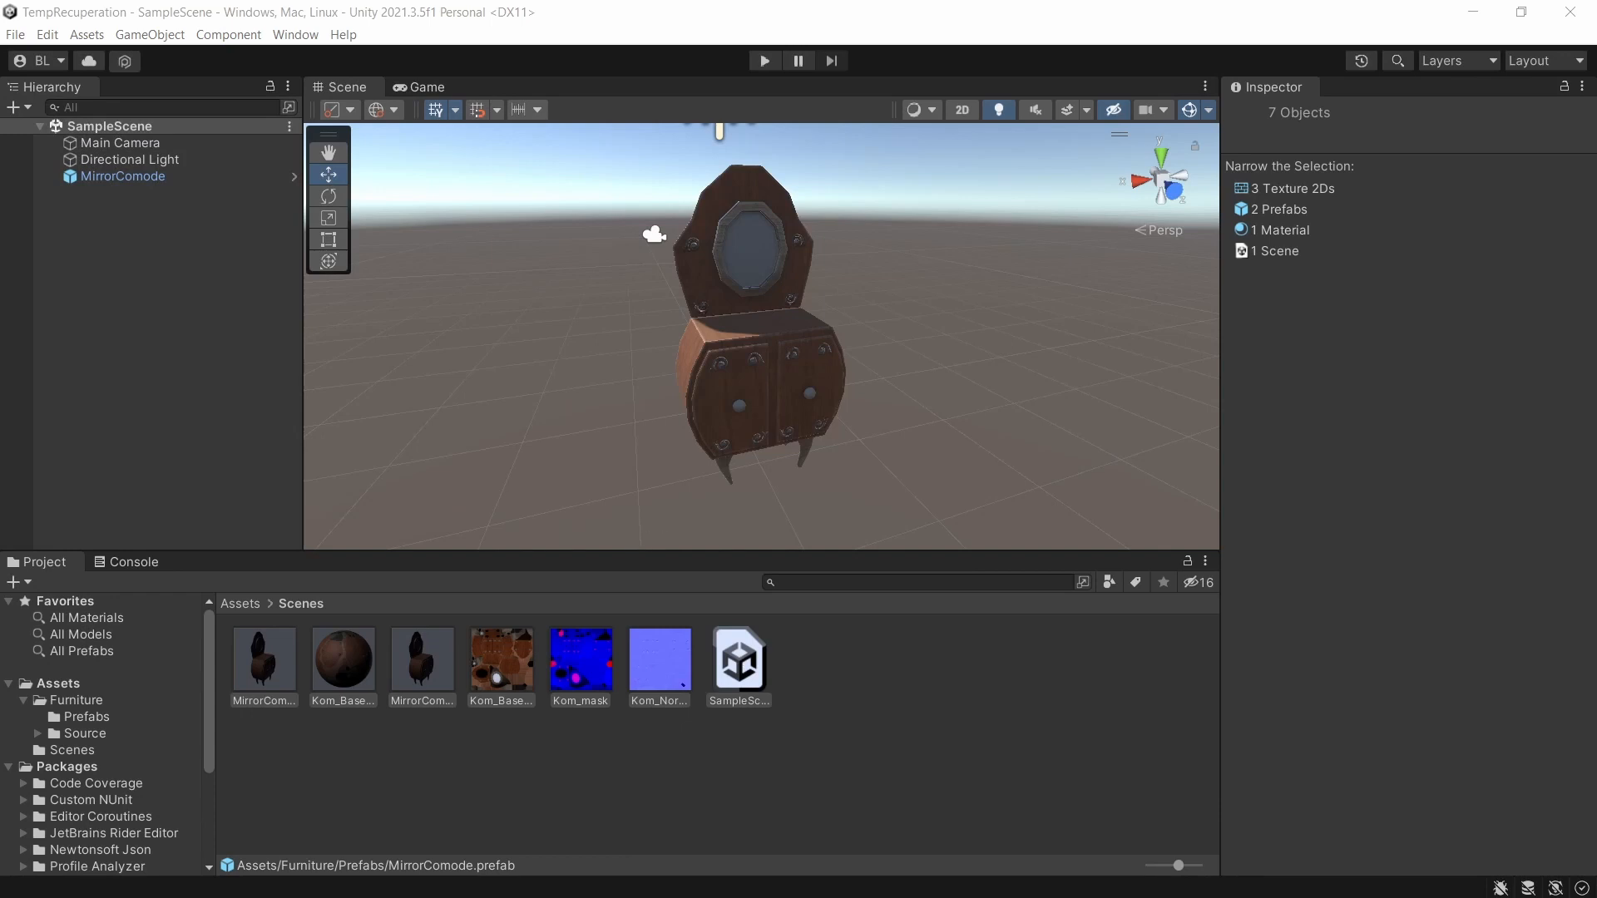
Switch to the Unity editor window of the MonProjetReel project with the Chambre scene.
left_click_drag(657, 897, 949, 150)
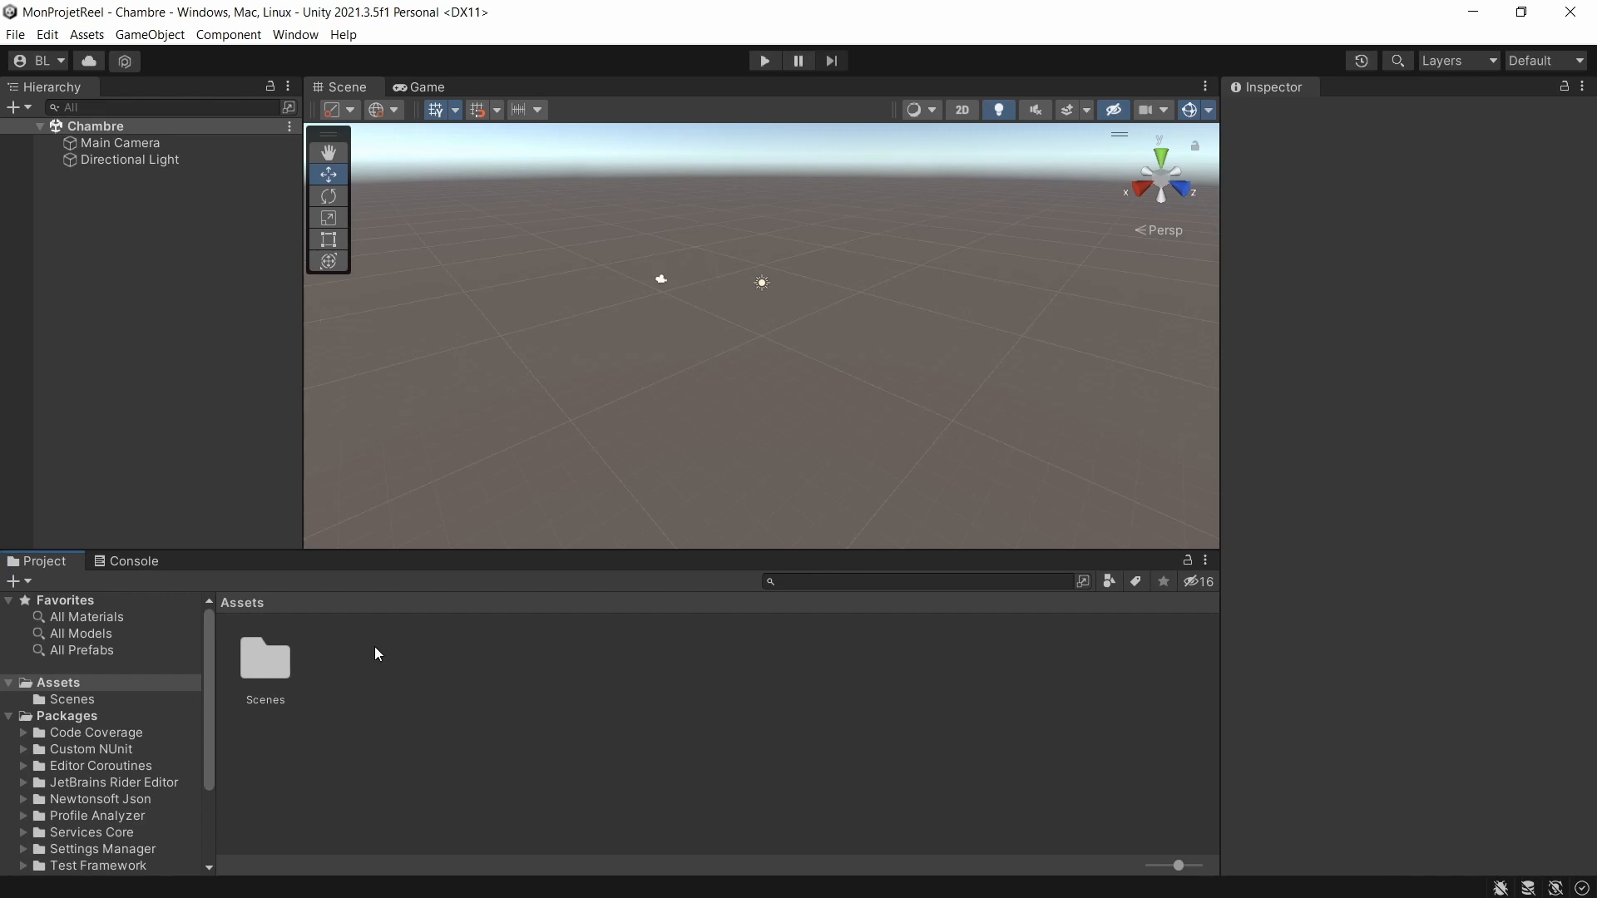
key("alt+Tab")
right_click(376, 654)
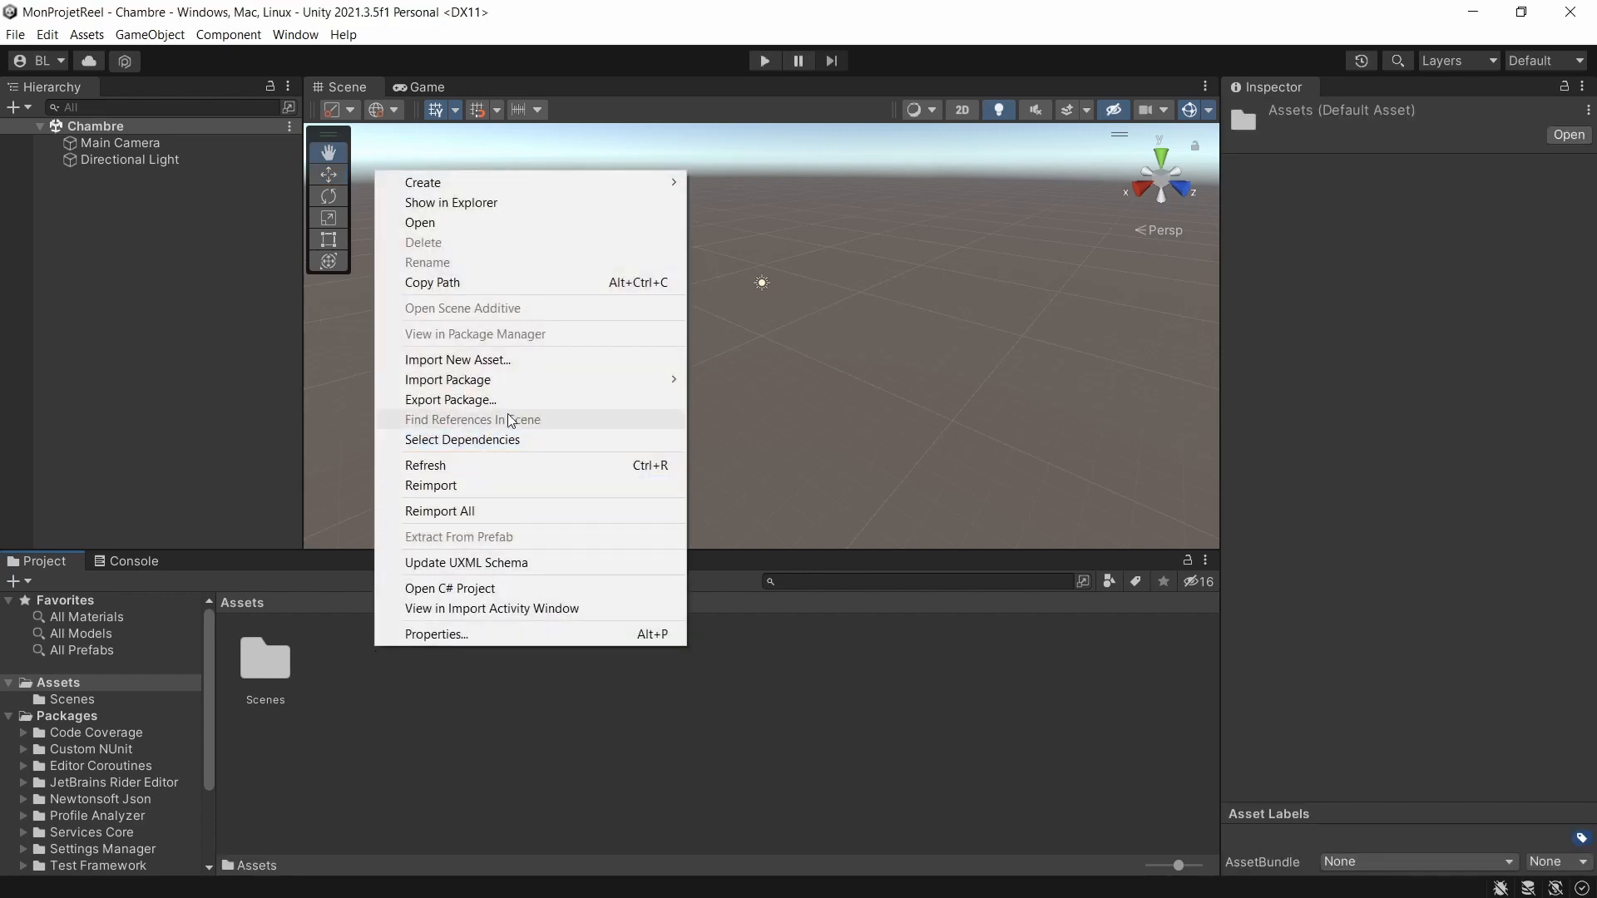
mouse_move(581, 379)
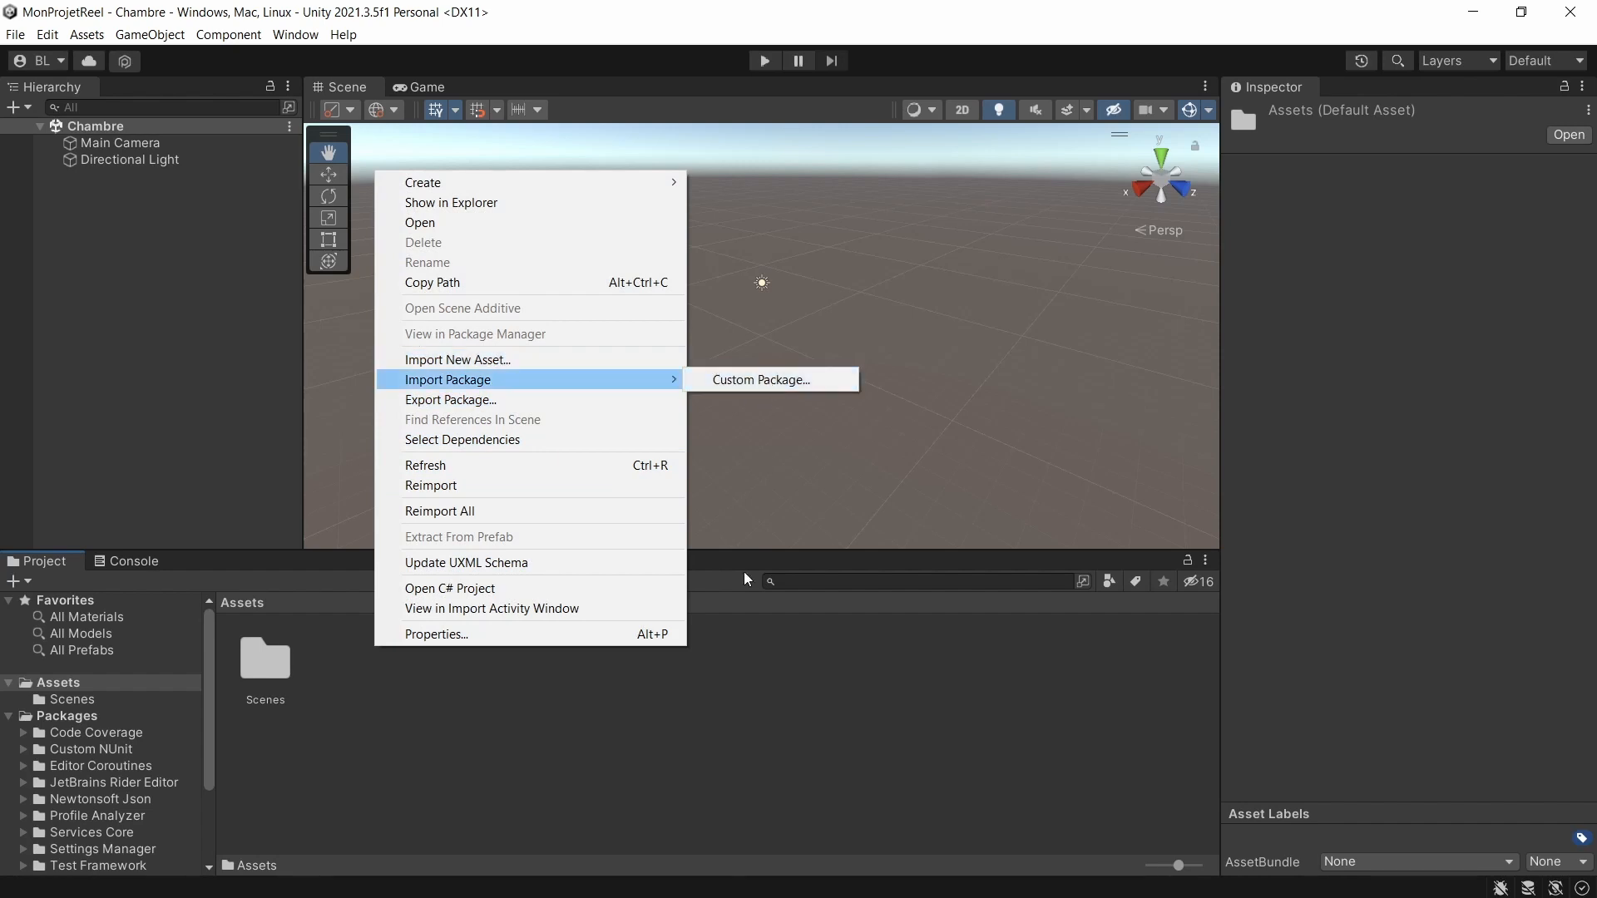
left_click(588, 737)
Import MirrorComode.unitypackage from the TutoUnity folder in File Explorer into the project's Assets, with all items included.
key("alt+Tab")
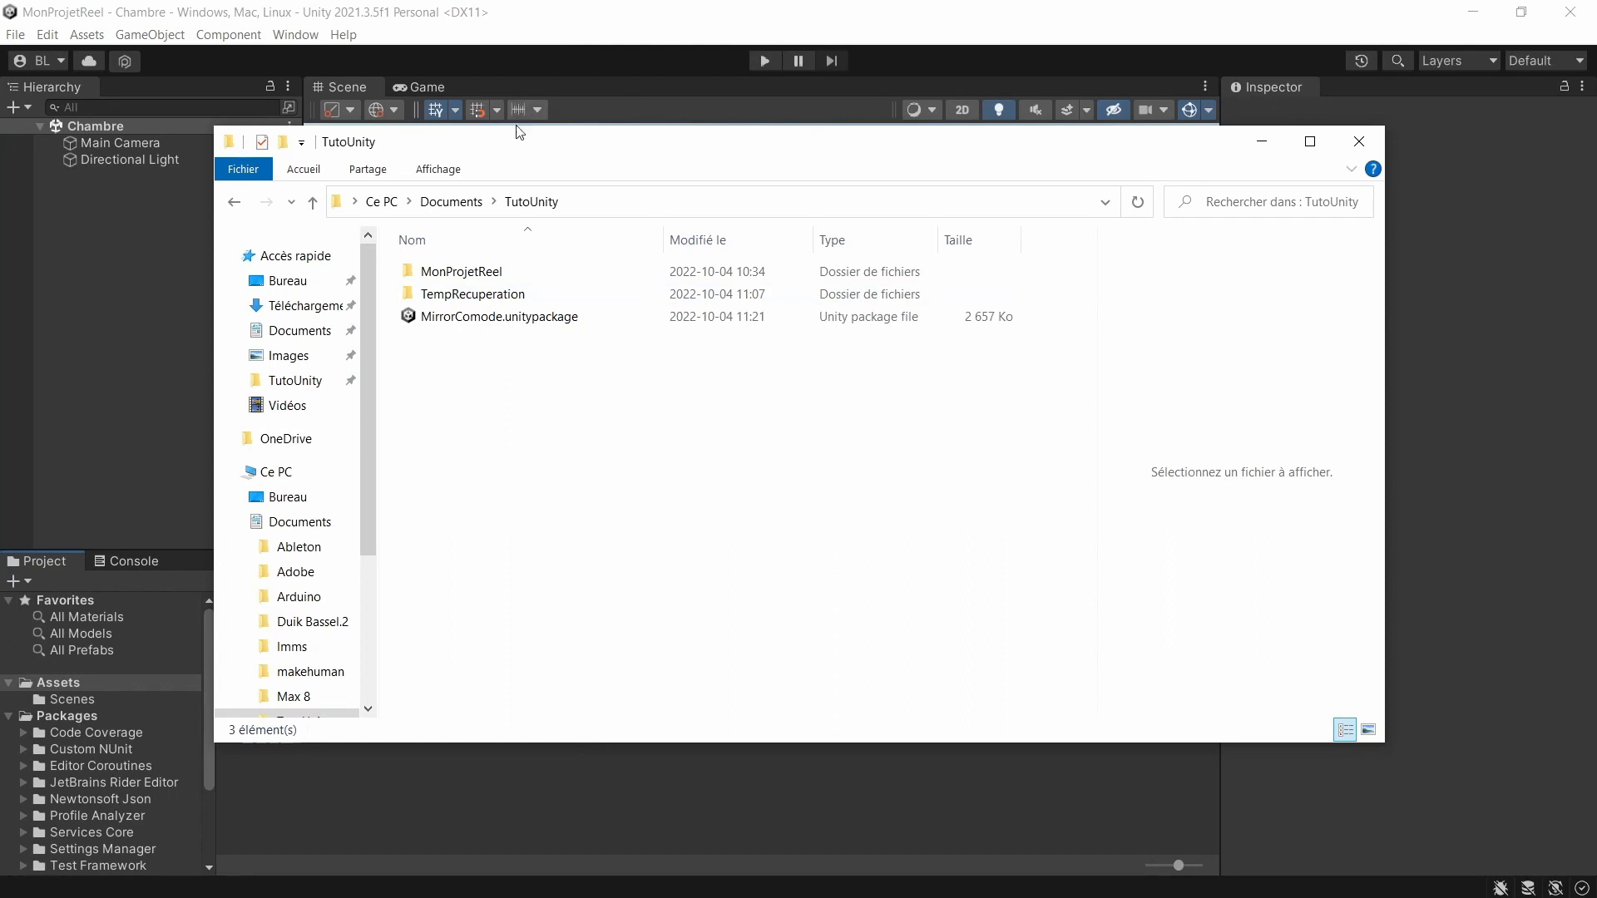
left_click_drag(513, 140, 813, 160)
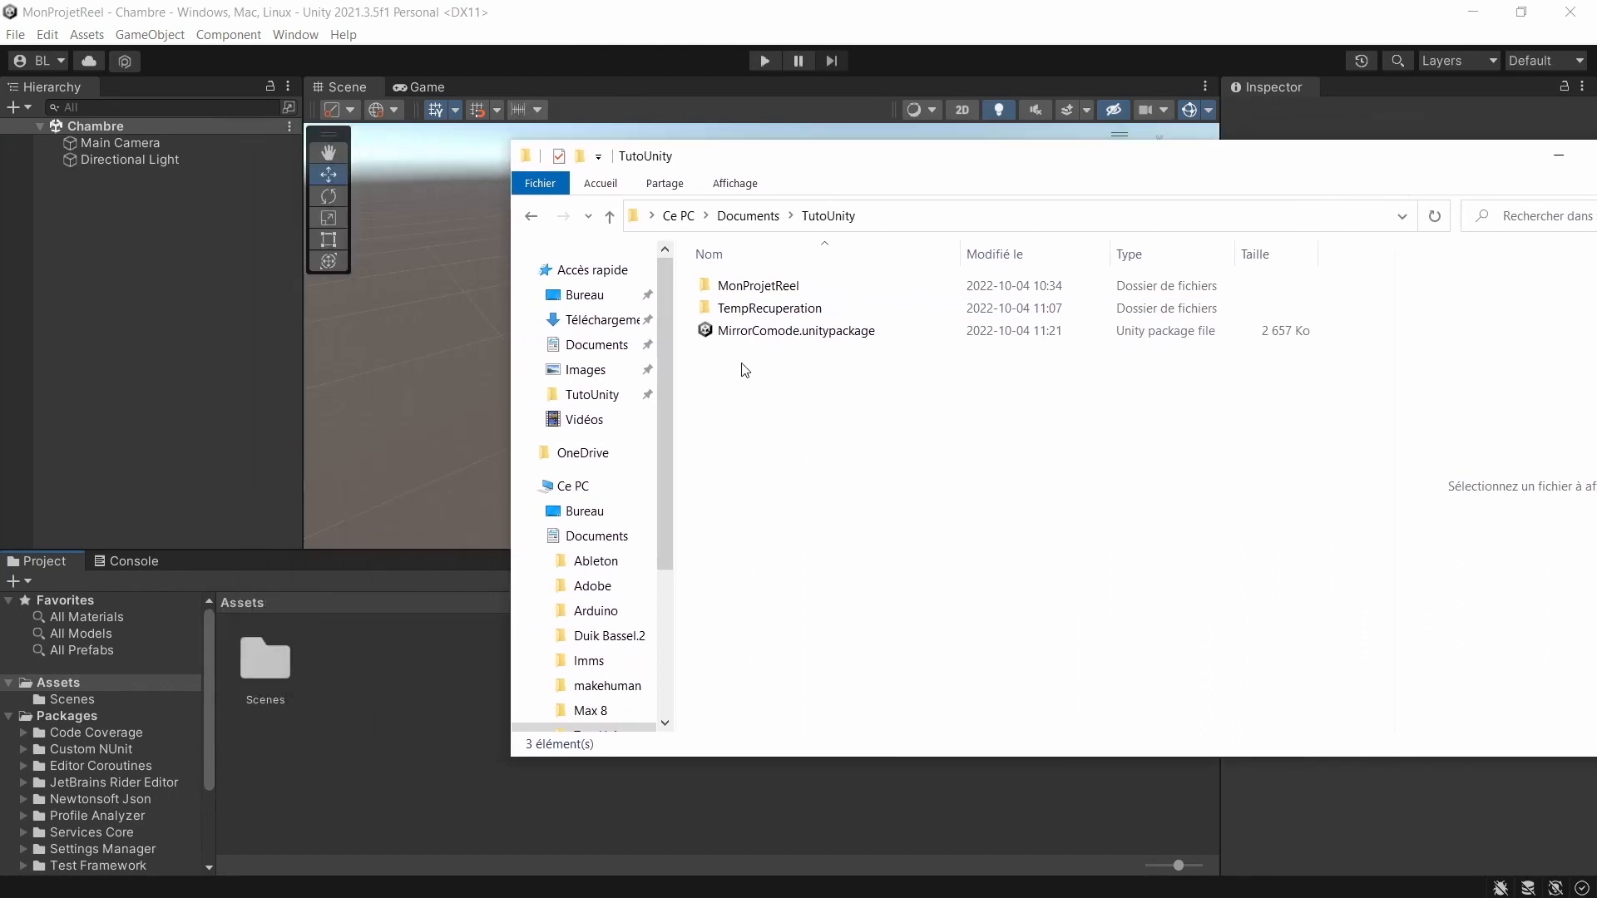
left_click_drag(732, 331, 402, 677)
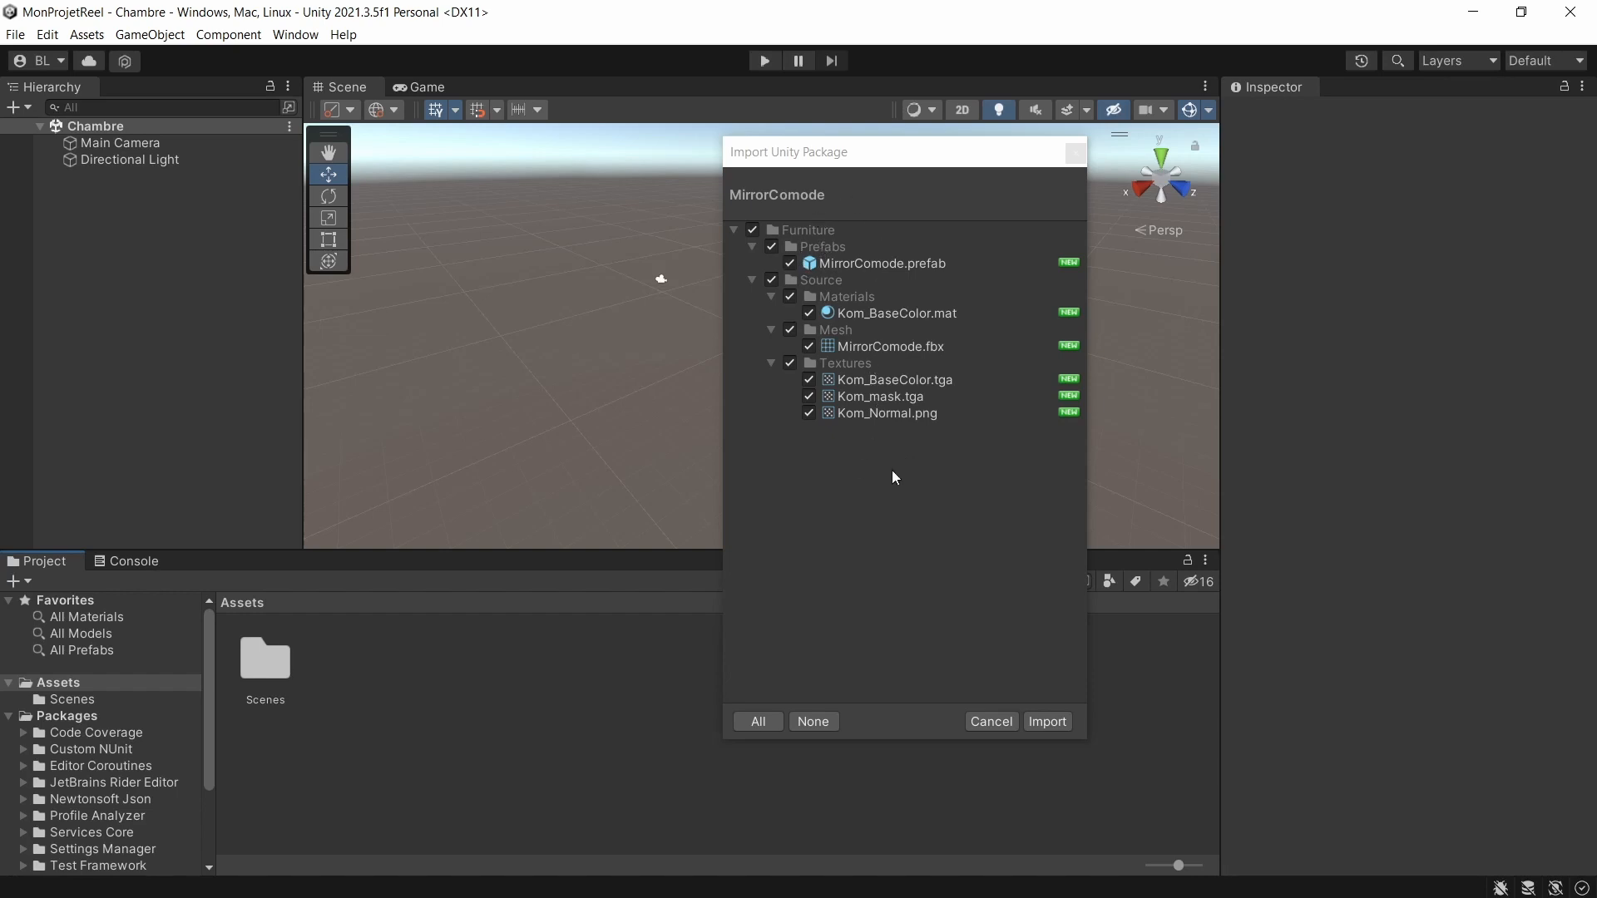
left_click(1045, 725)
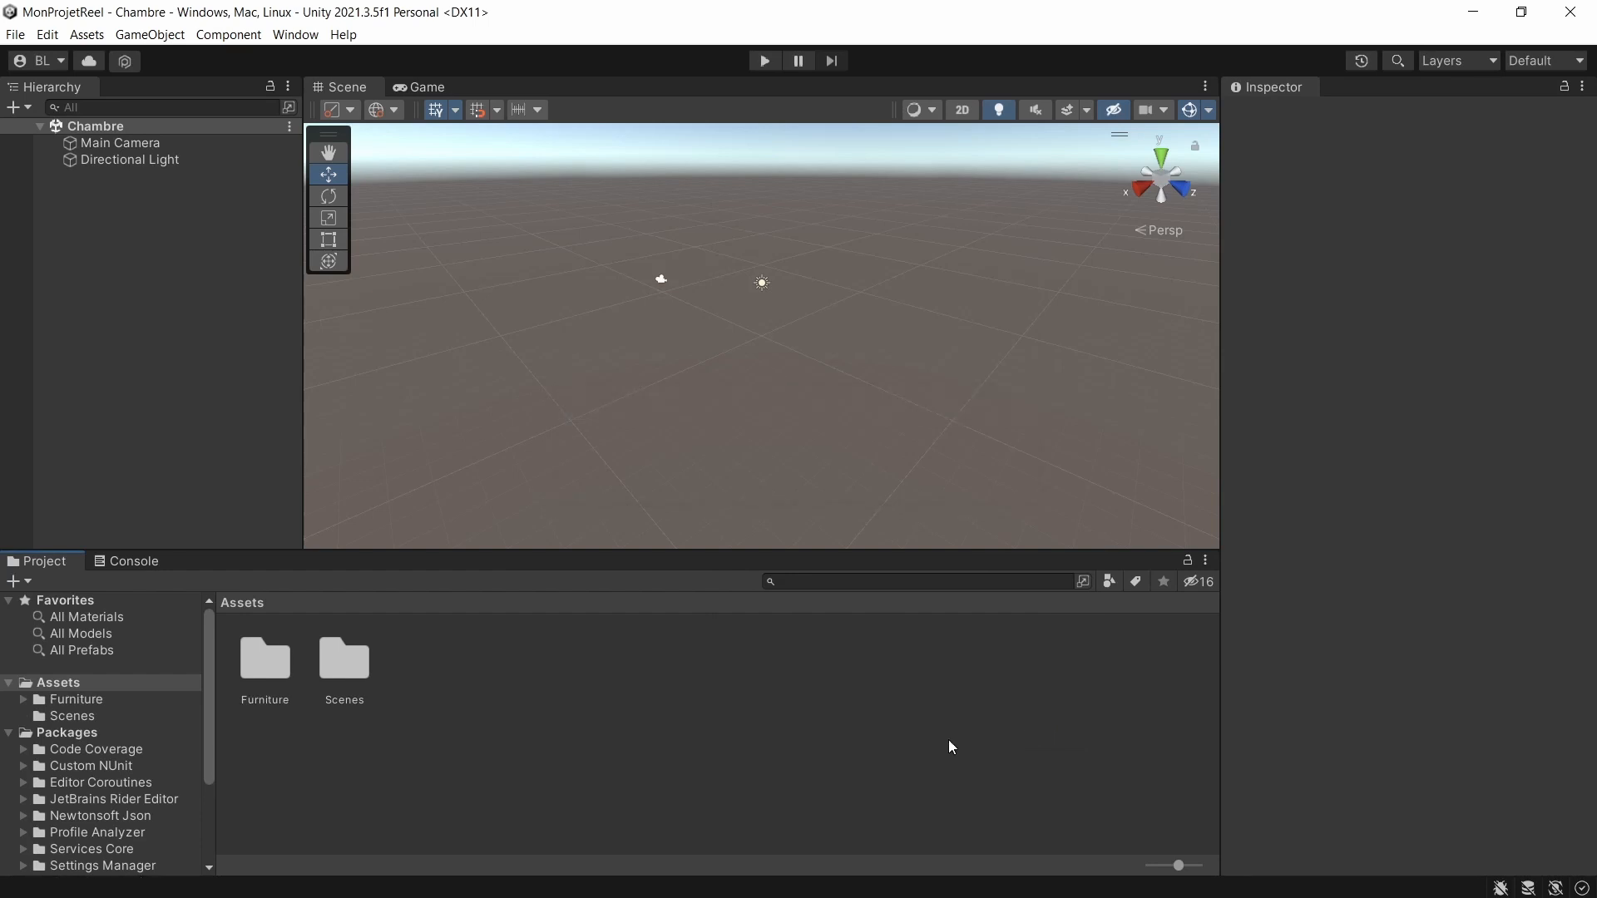
Rename the imported Furniture folder in Assets to MirrorComode.
double_click(278, 677)
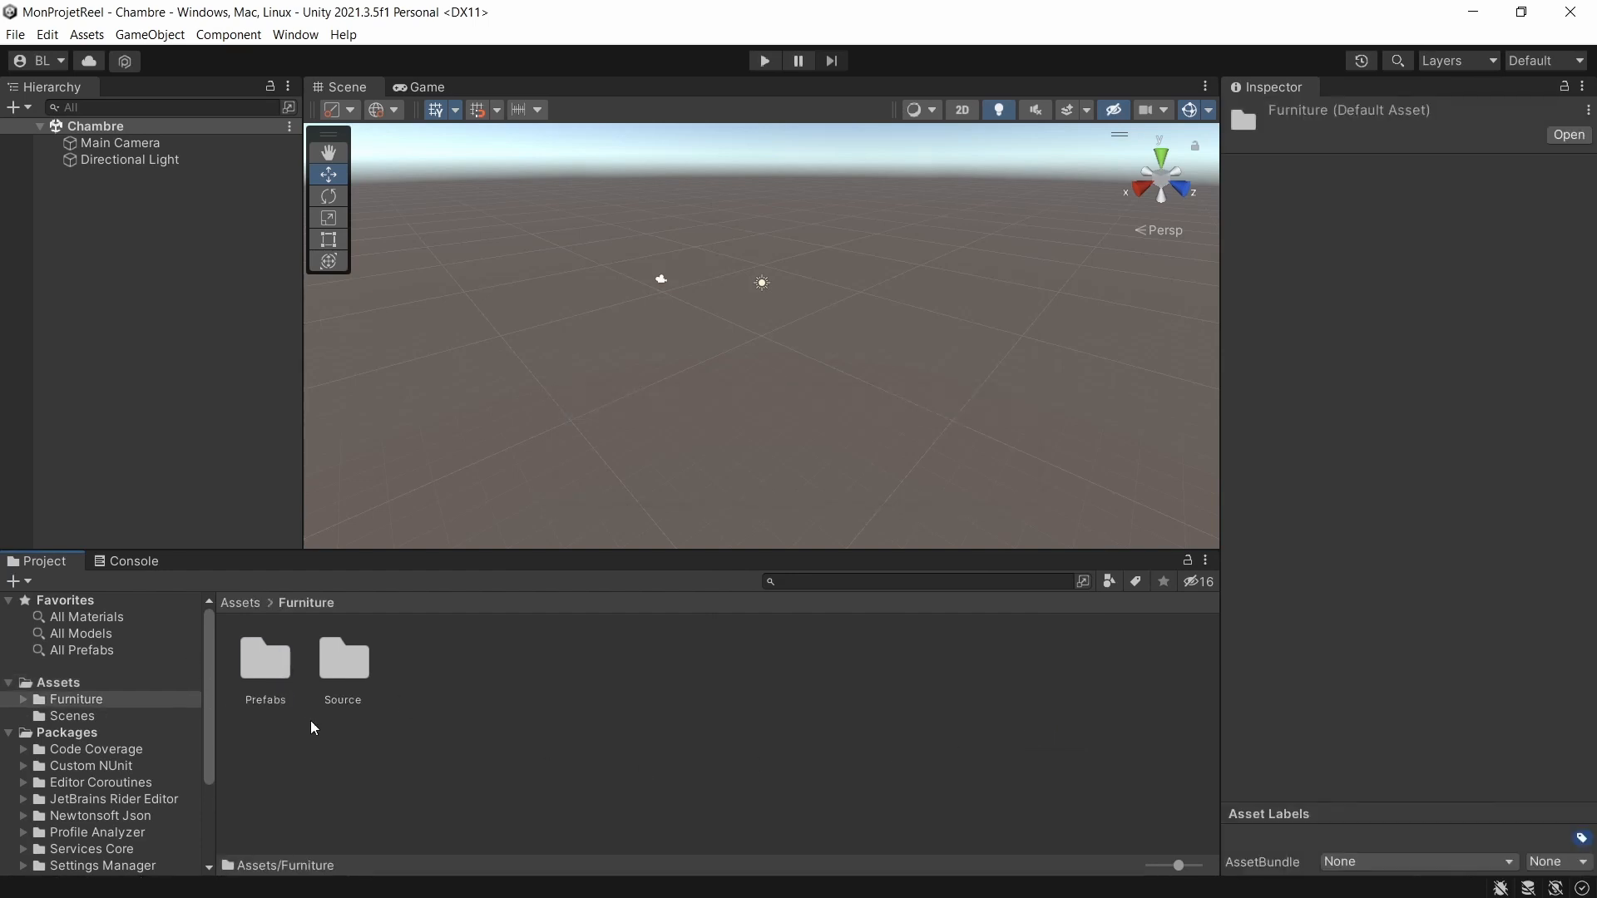
left_click(254, 604)
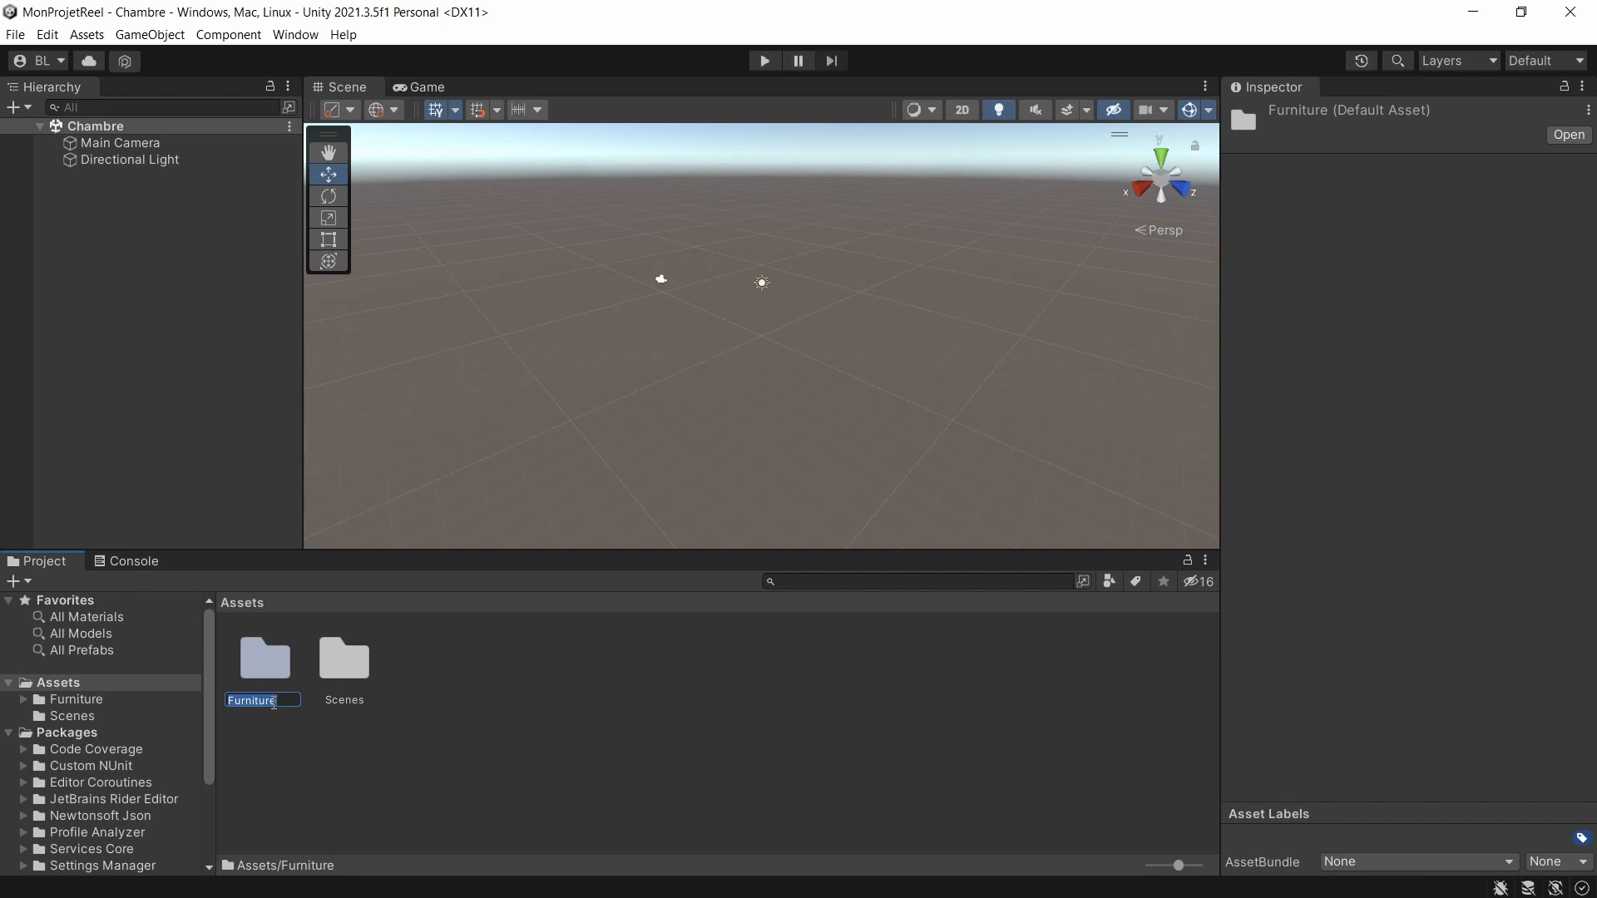
type("MirrorComode")
key("Return")
Create a Models folder in Assets and move the MirrorComode folder into it.
right_click(505, 771)
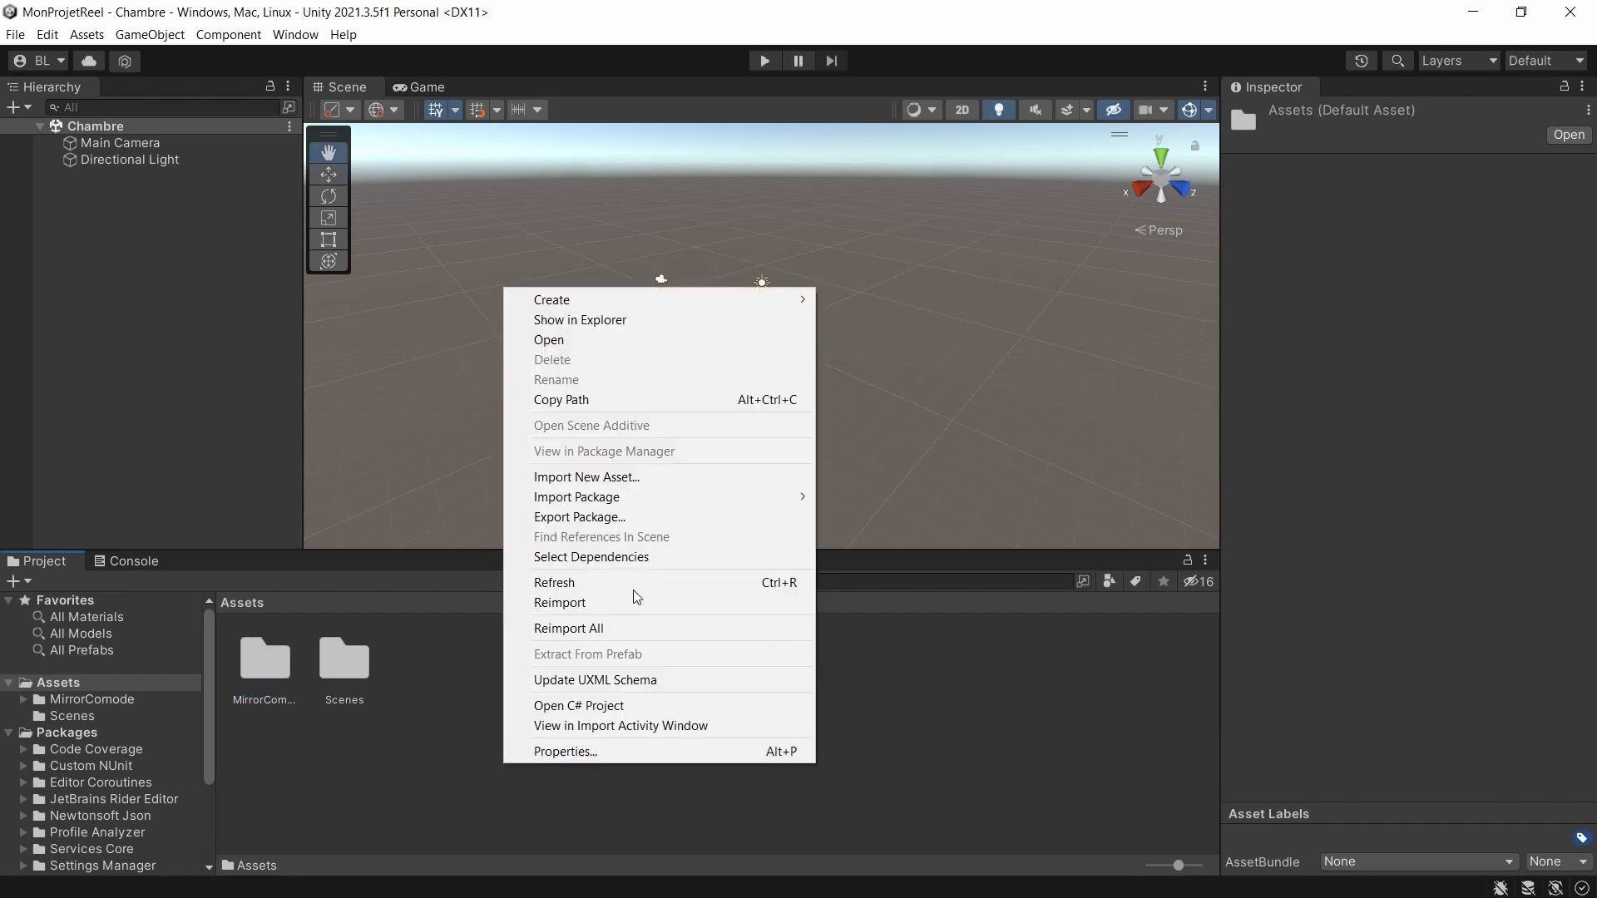
mouse_move(631, 311)
left_click(892, 66)
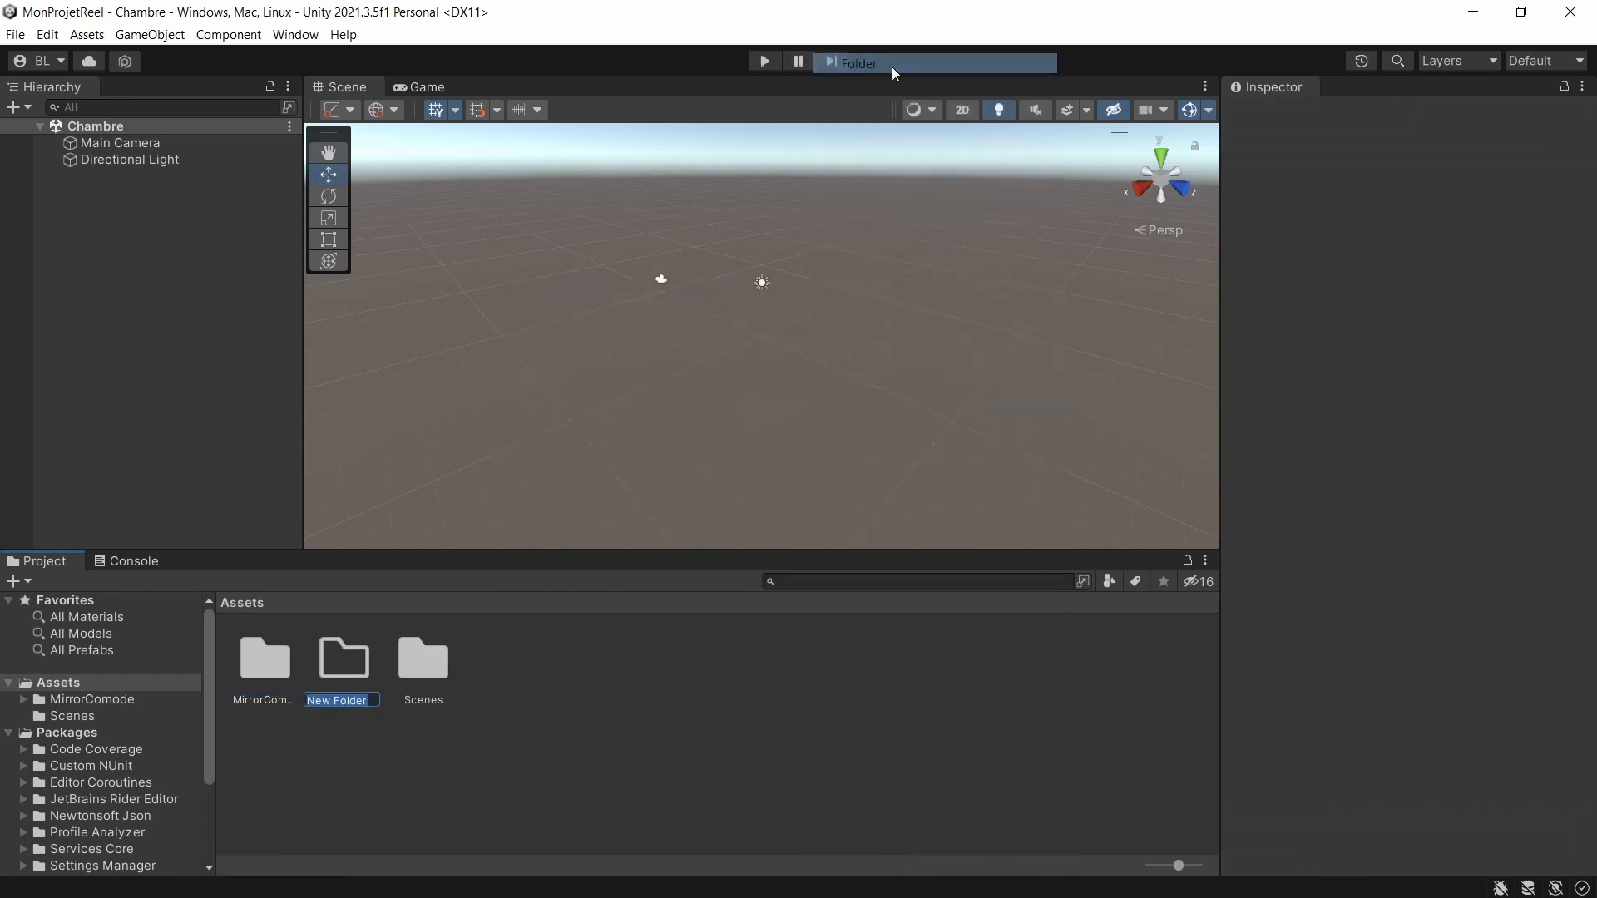
type("Models")
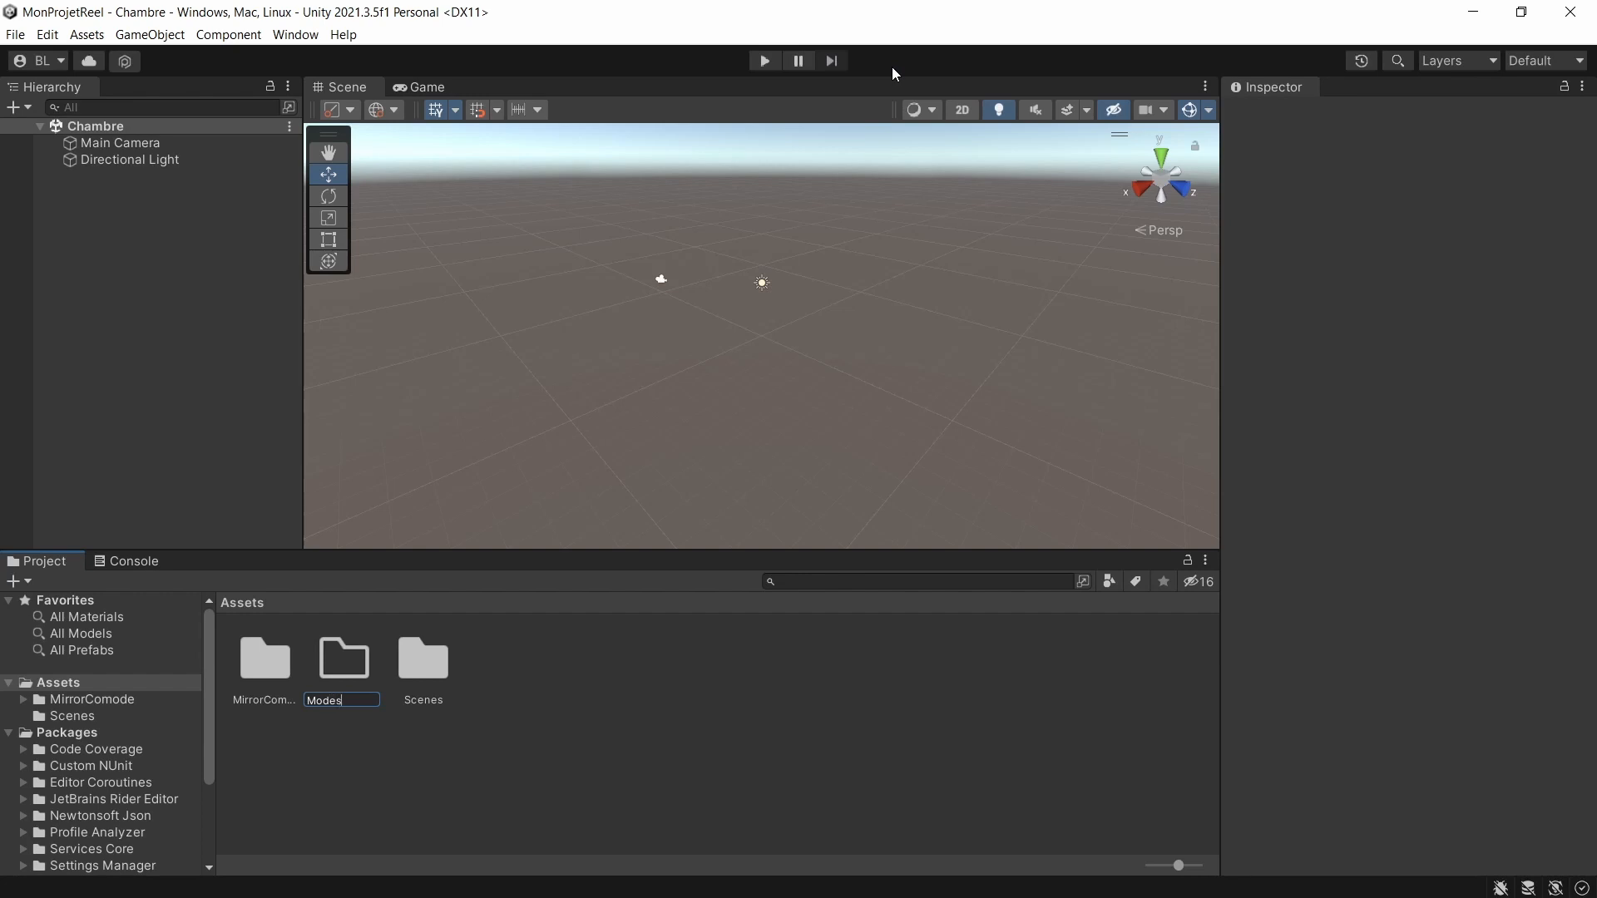
key("Return")
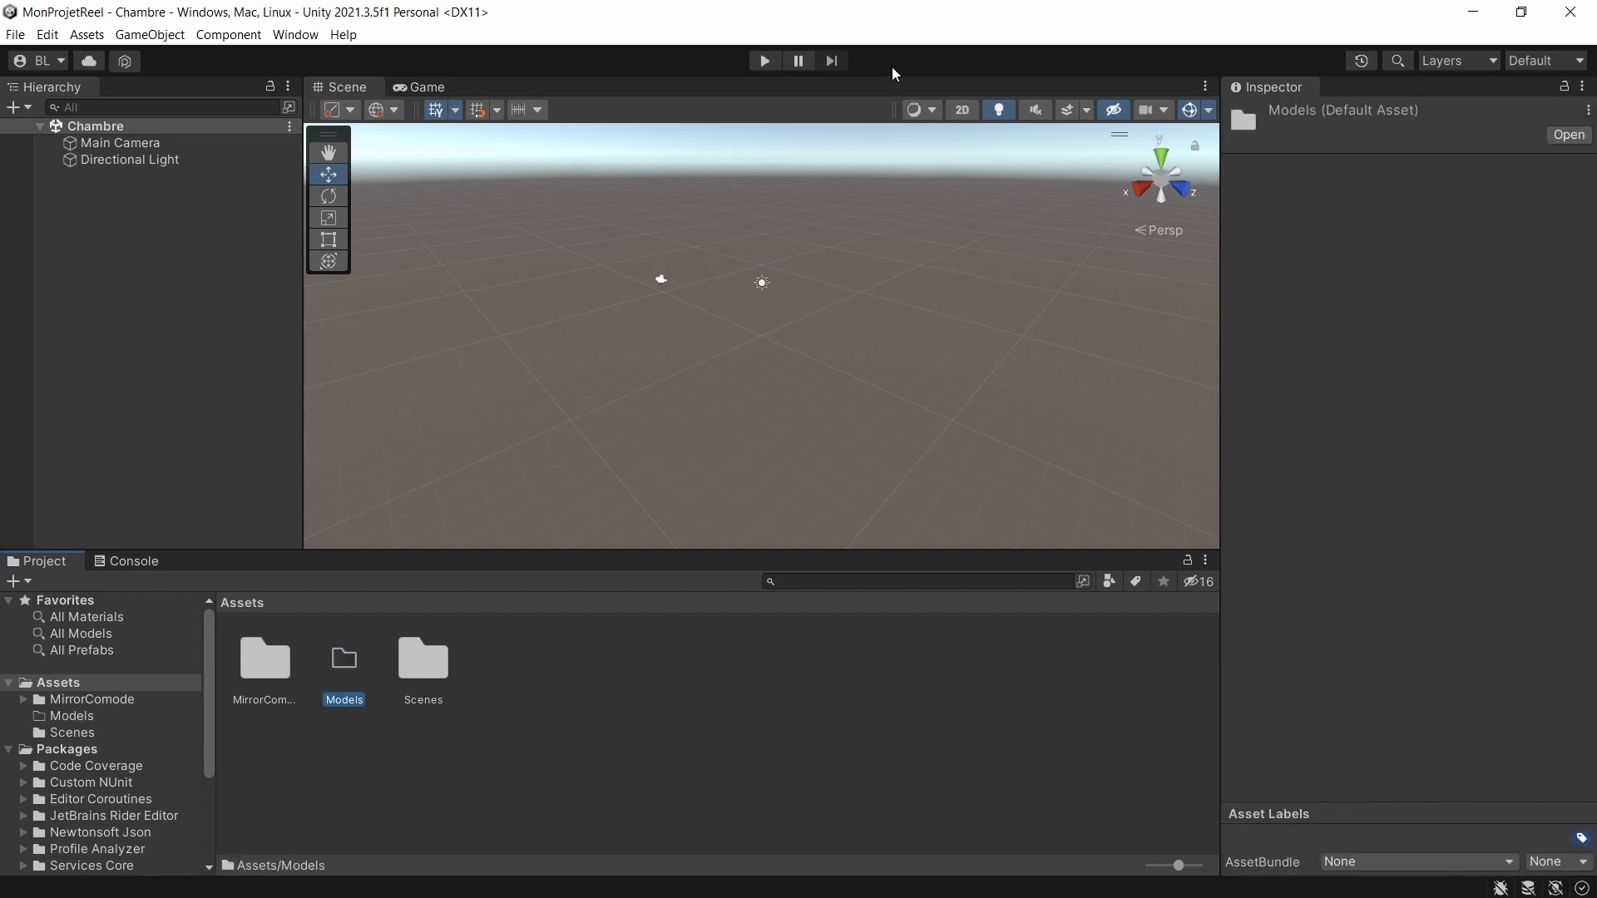
left_click_drag(253, 659, 348, 659)
Add the MirrorComode prefab from its Prefabs folder to the Chambre scene and inspect it up close in the Scene view.
double_click(281, 667)
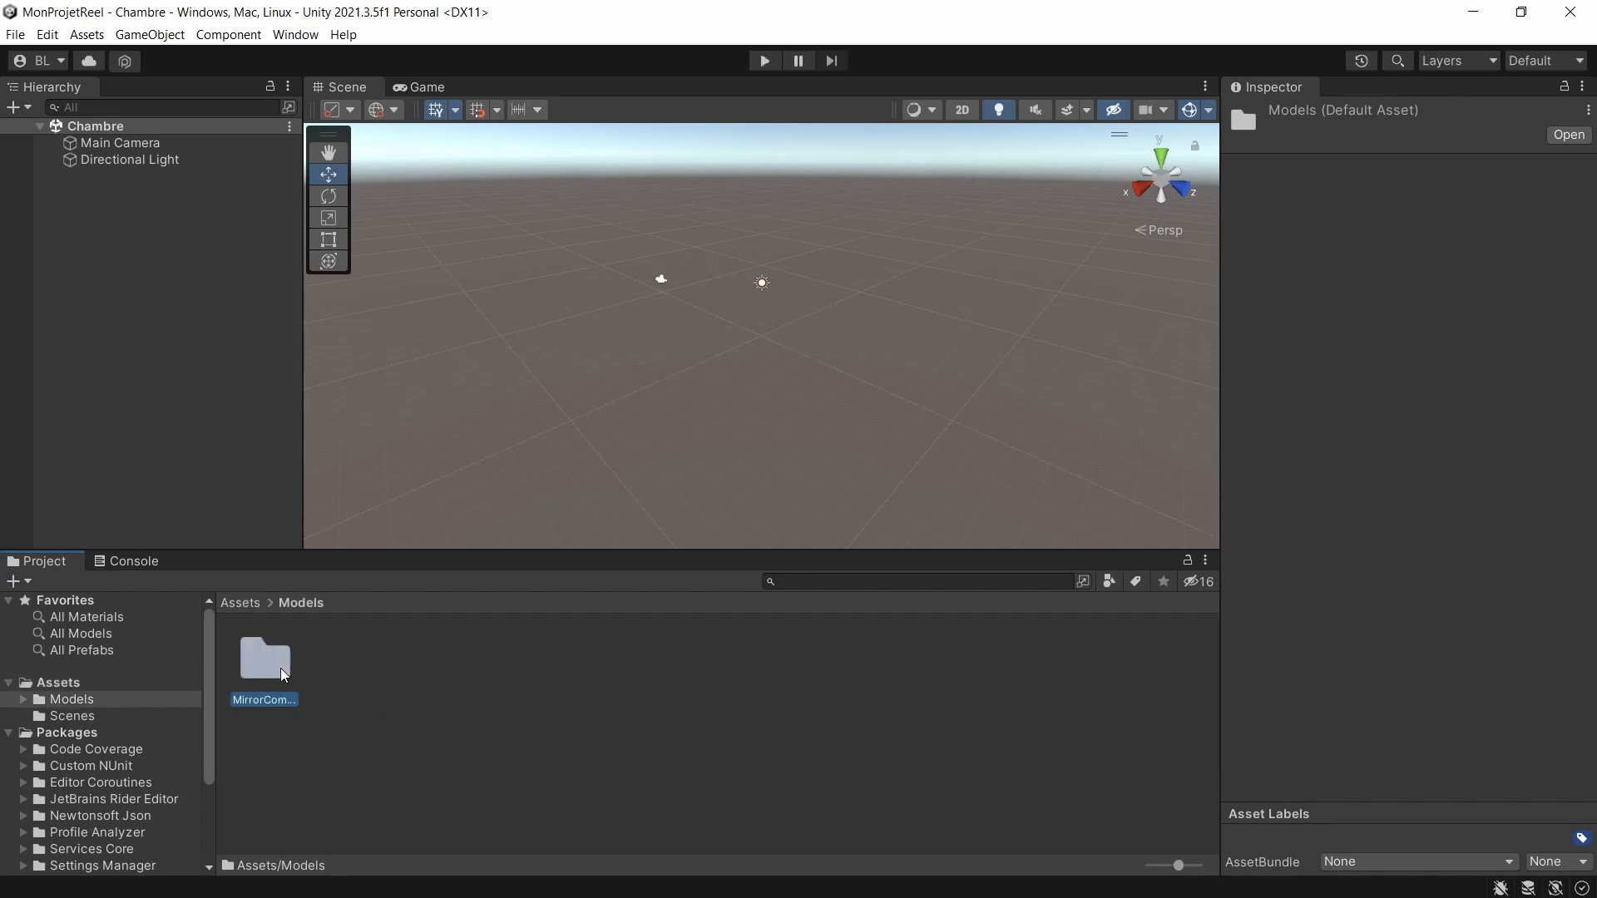
double_click(254, 660)
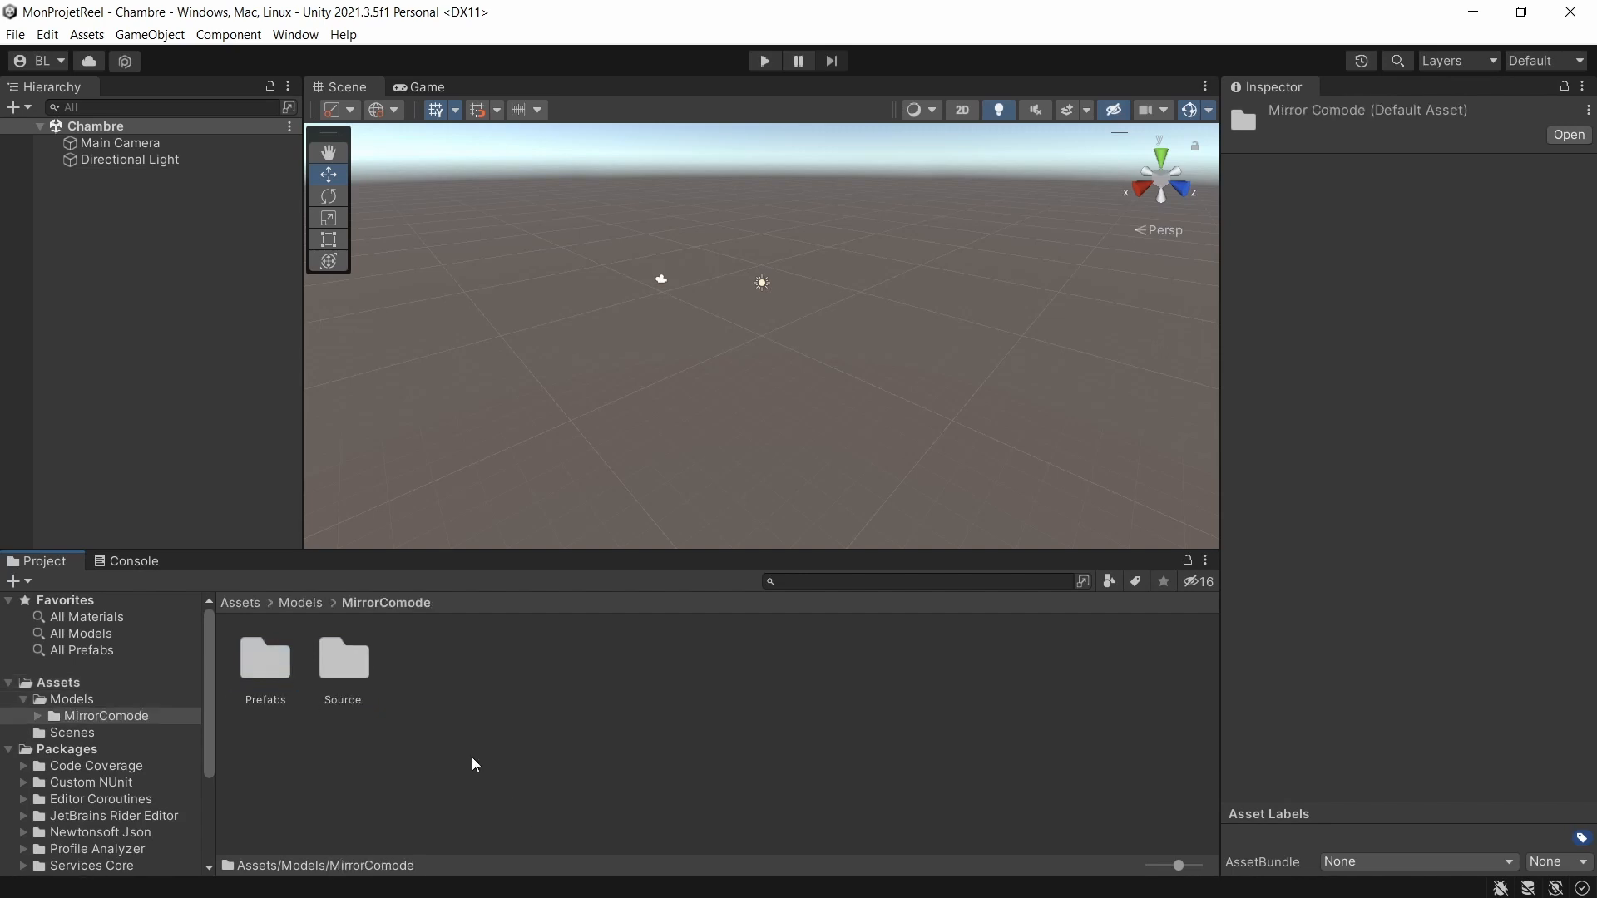
double_click(285, 667)
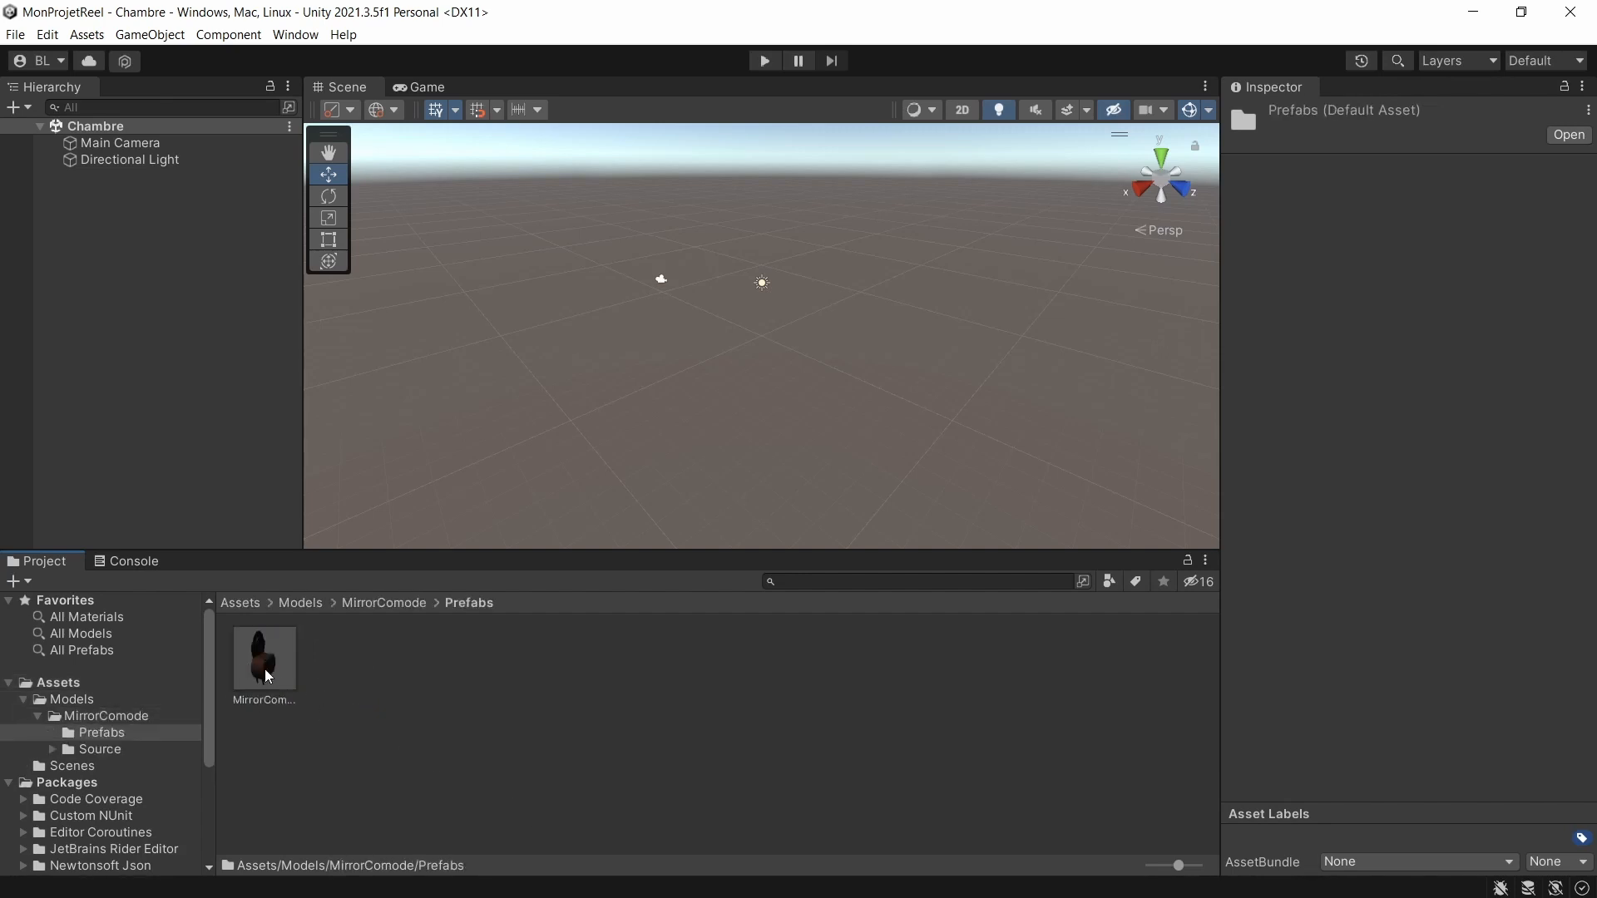
left_click_drag(272, 670, 213, 426)
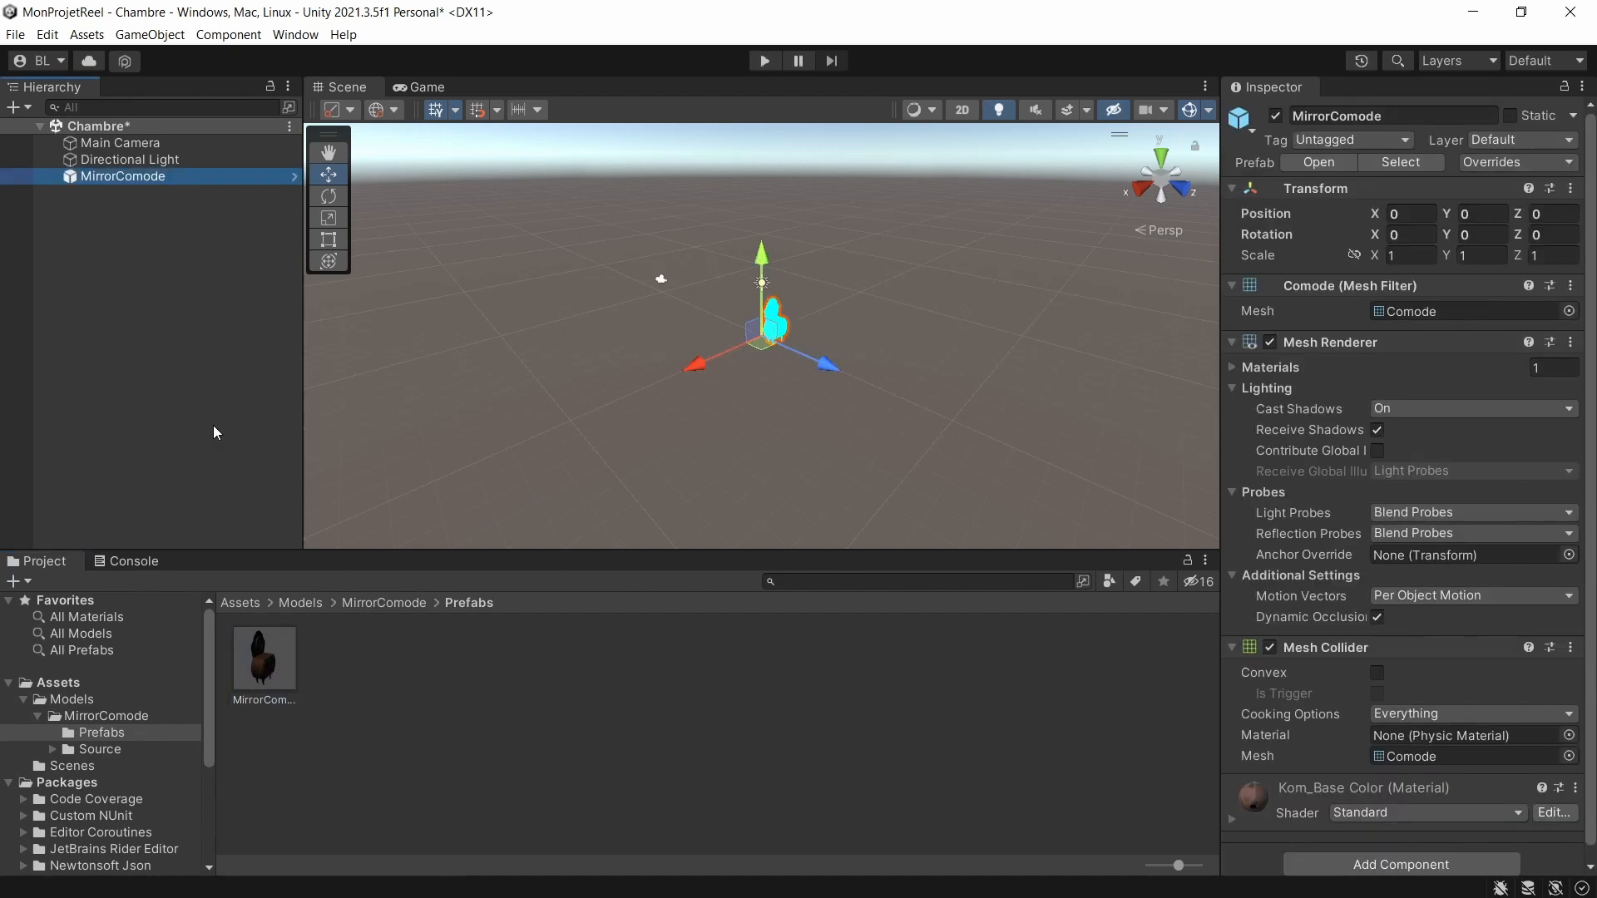
double_click(76, 176)
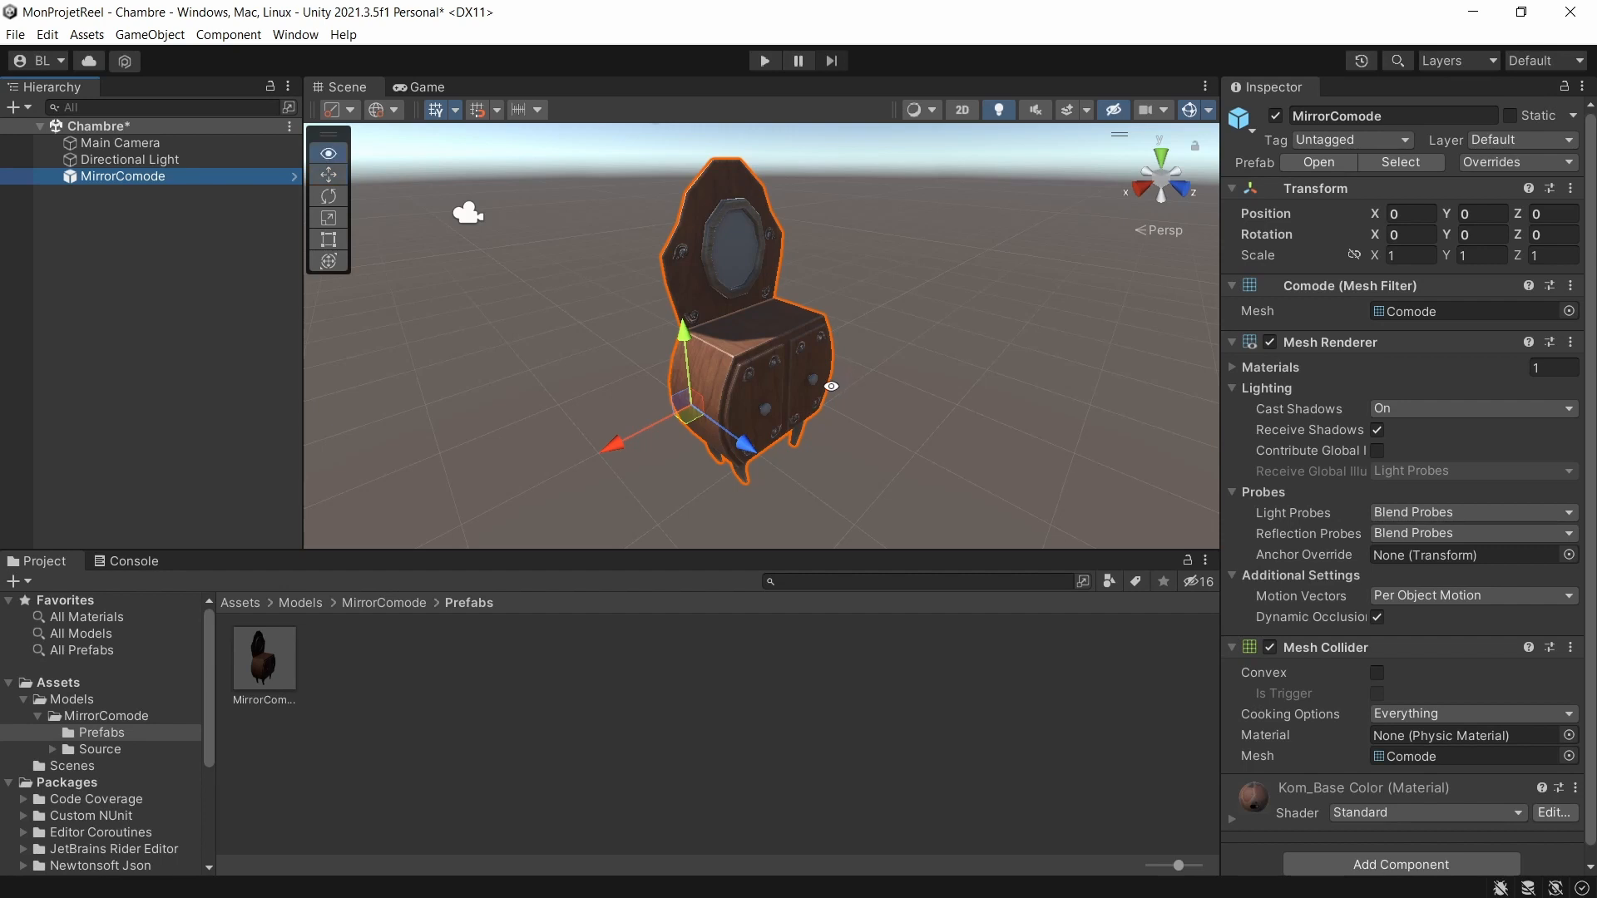
left_click_drag(846, 372, 740, 336, "alt")
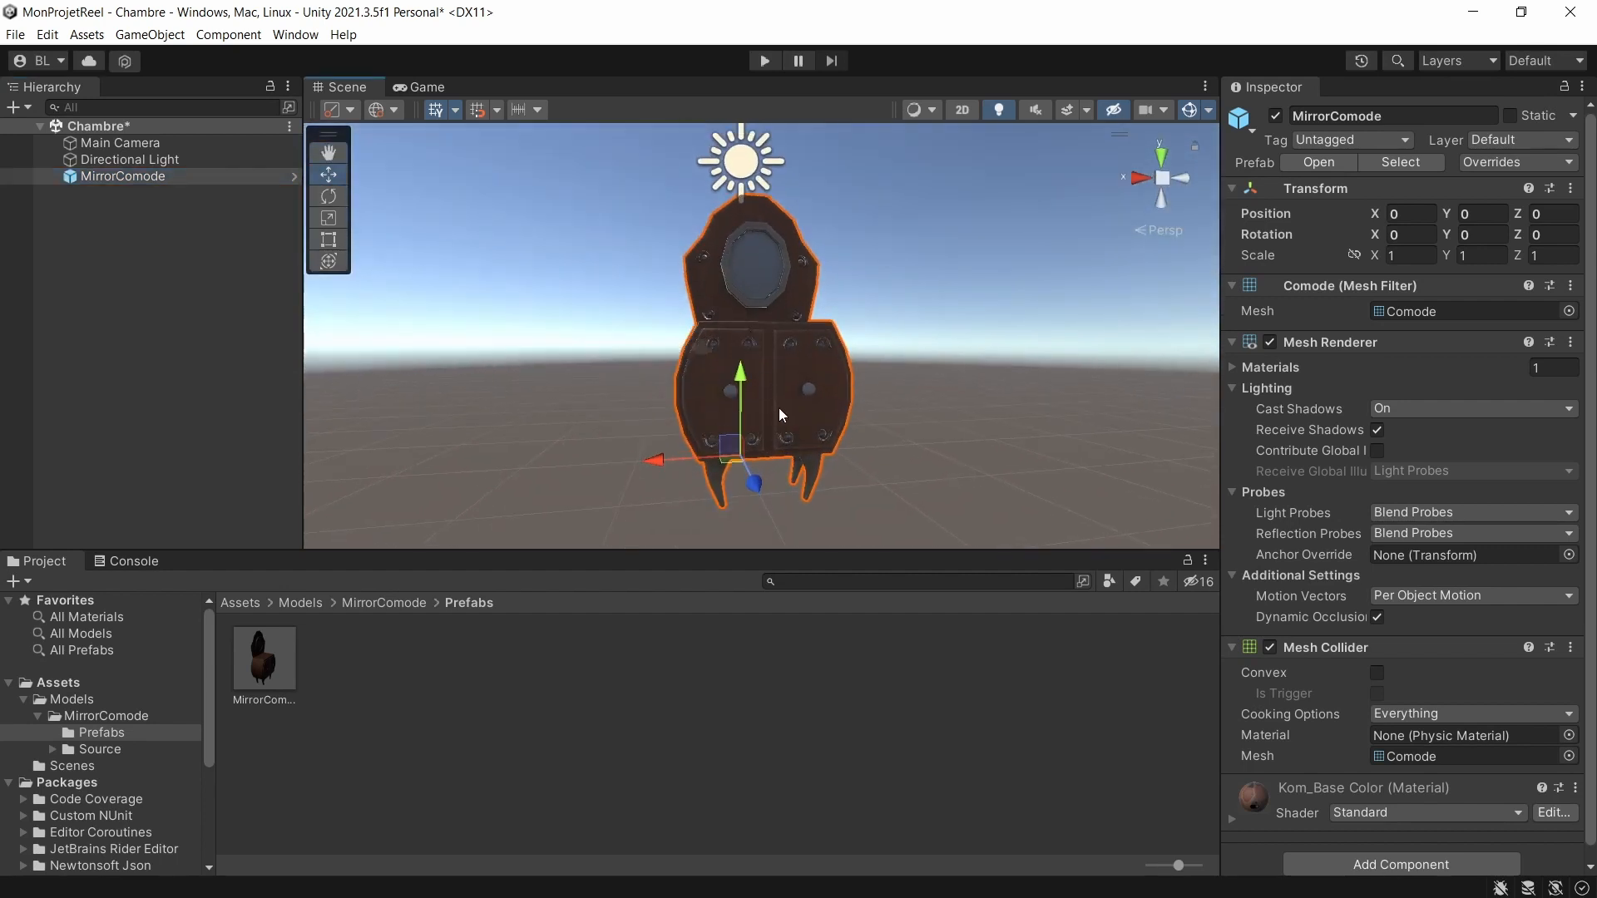
left_click_drag(724, 399, 903, 386, "alt")
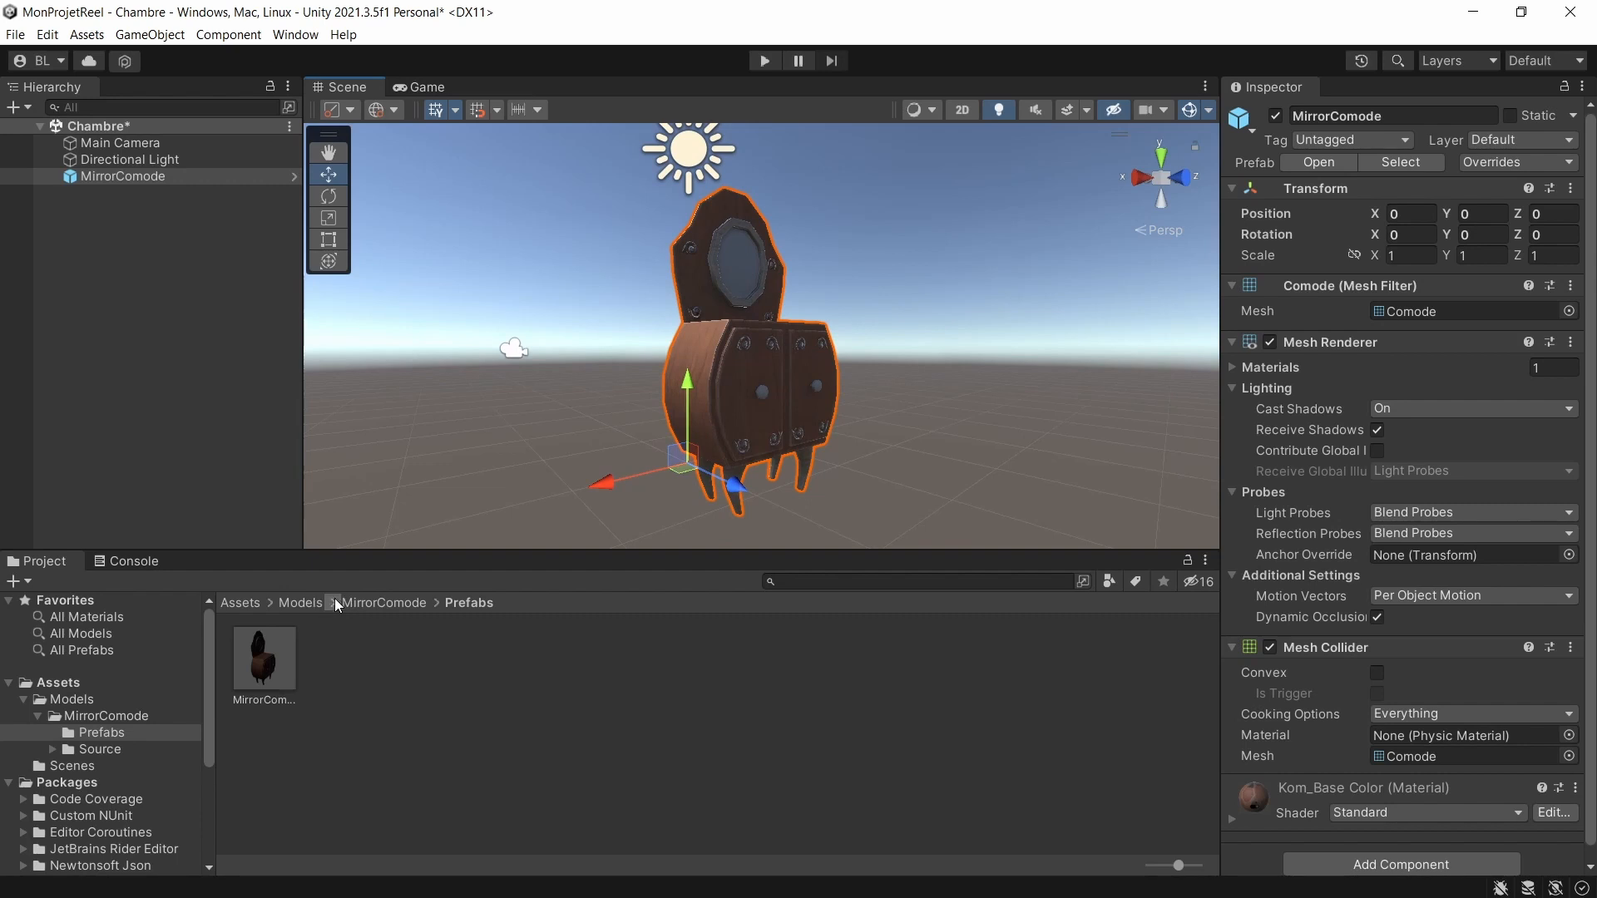
Look through the MirrorComode Source folder and its Textures subfolder to check the imported assets.
left_click(355, 604)
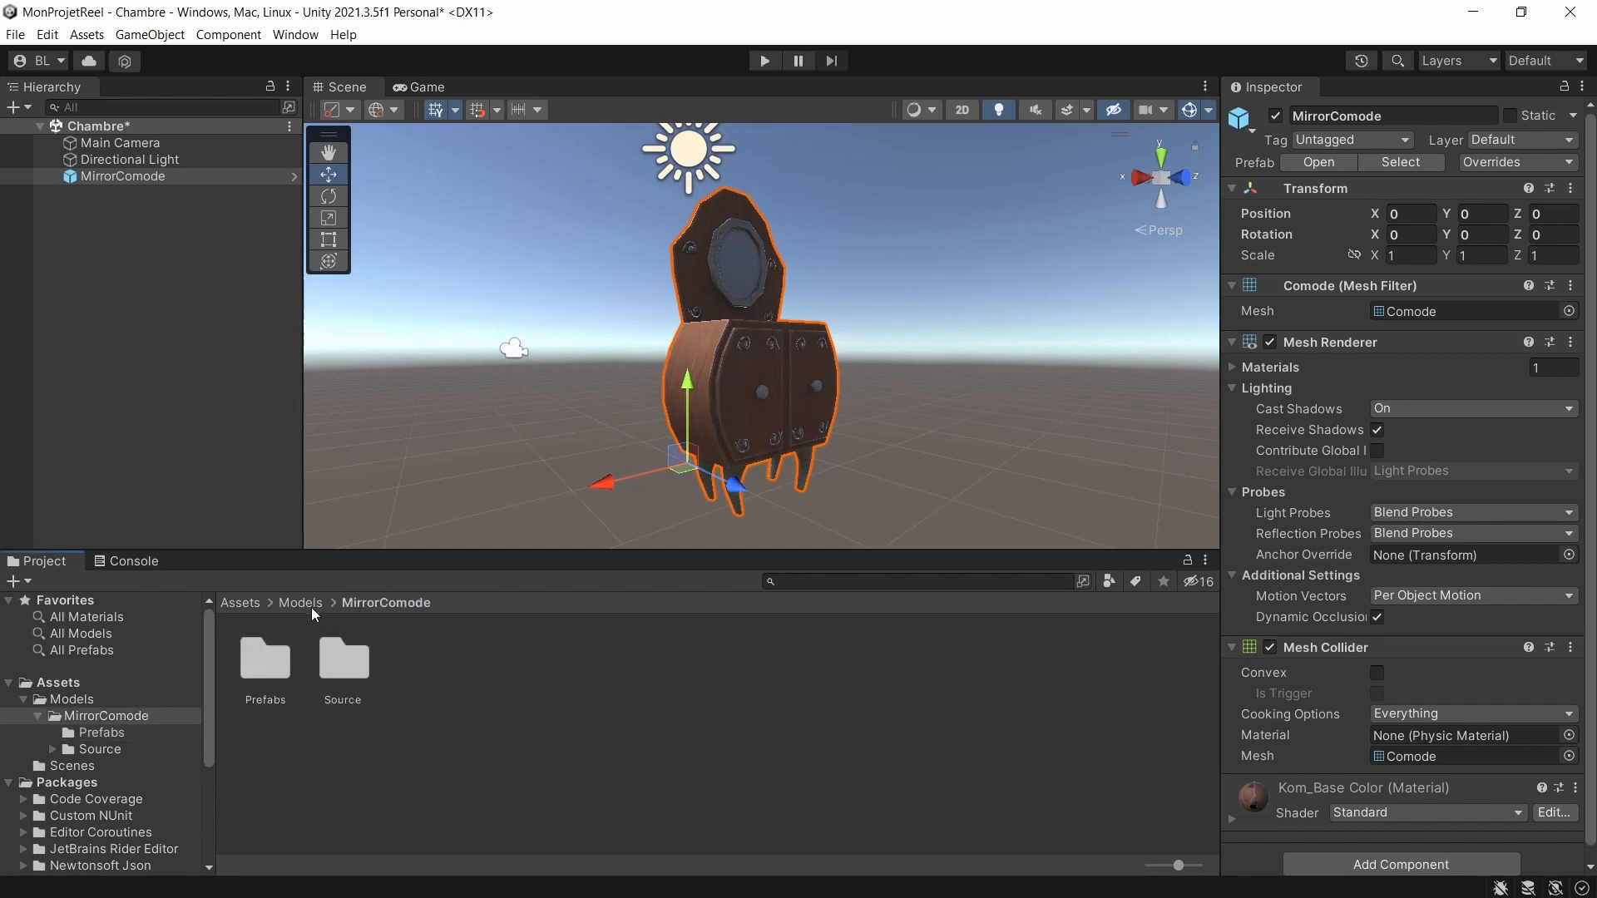
double_click(323, 664)
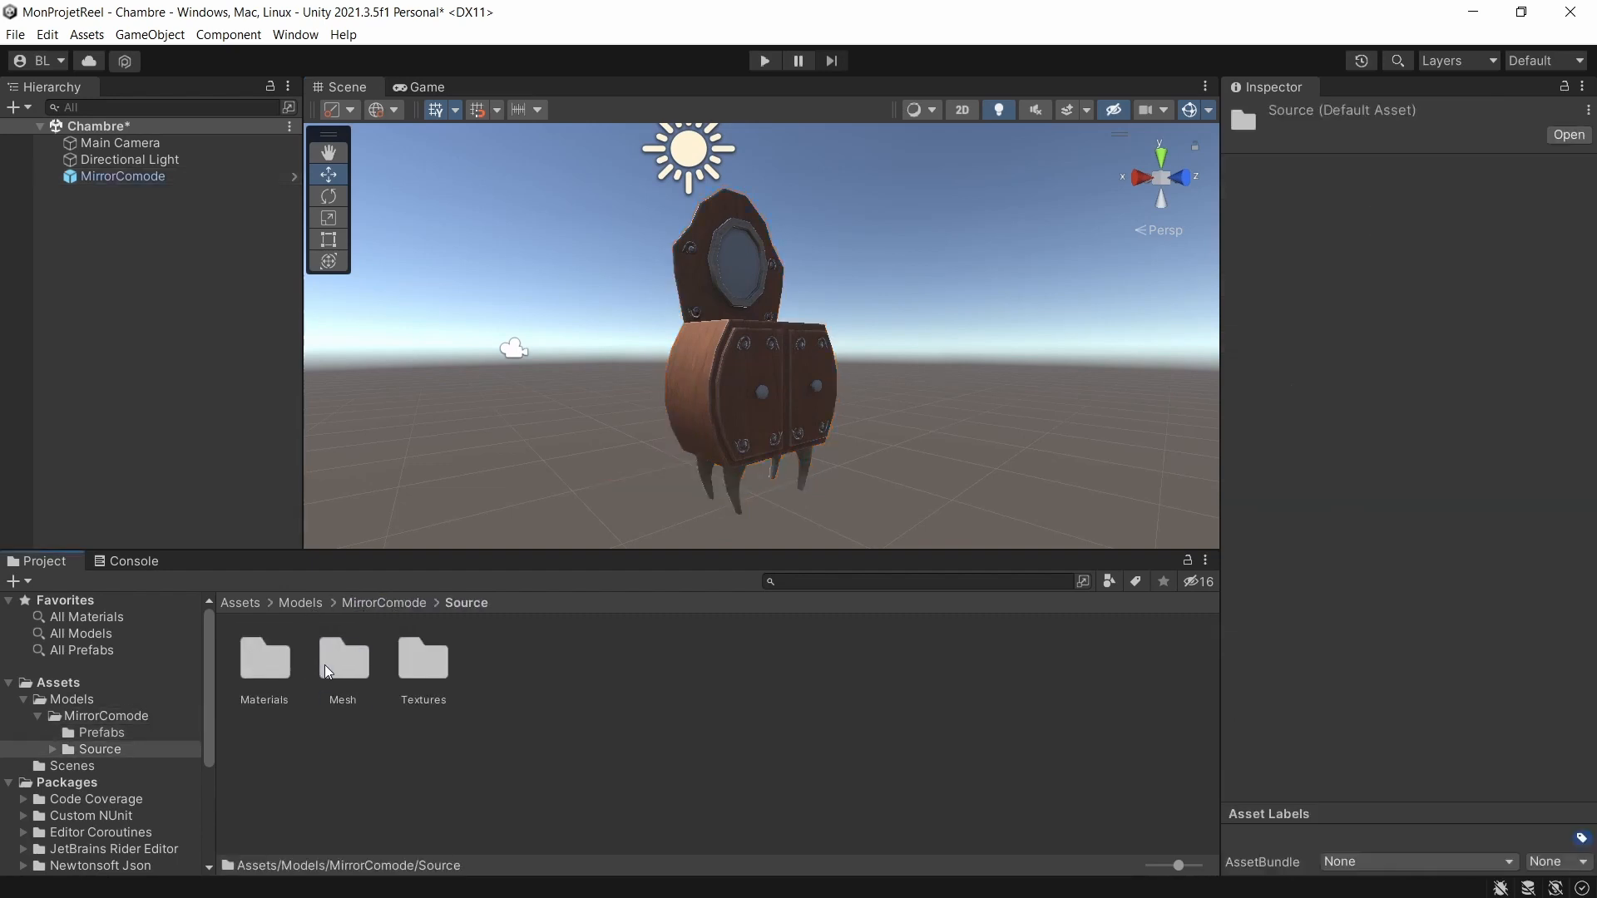
double_click(446, 662)
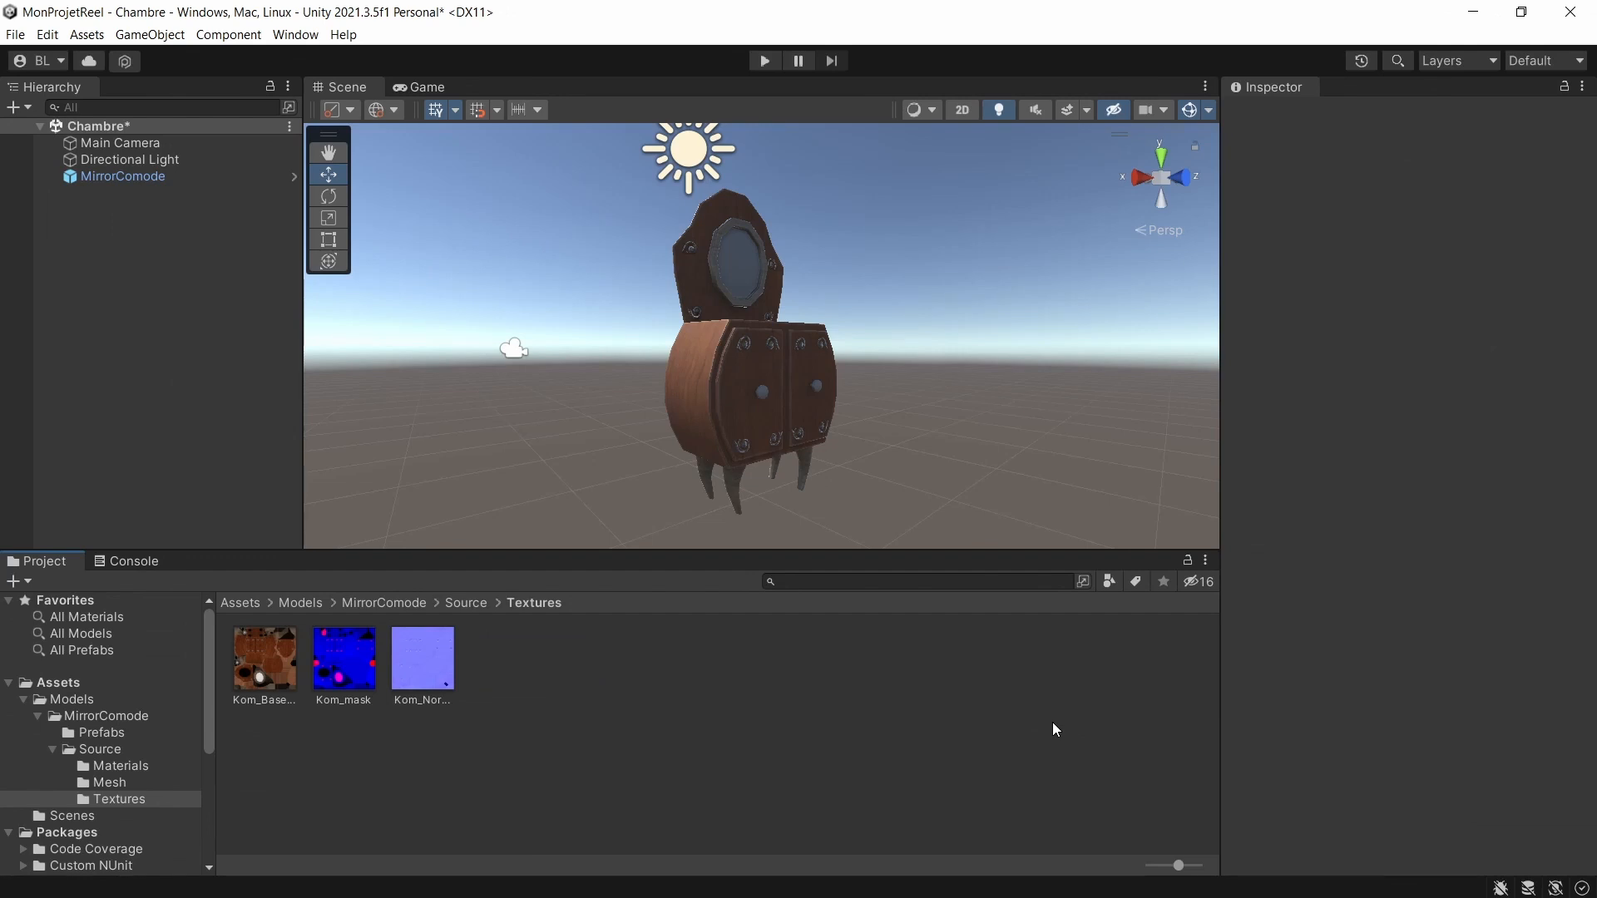
Switch to the Unity editor window of the TempRecuperation project and delete MirrorComode from SampleScene.
key("alt+Tab")
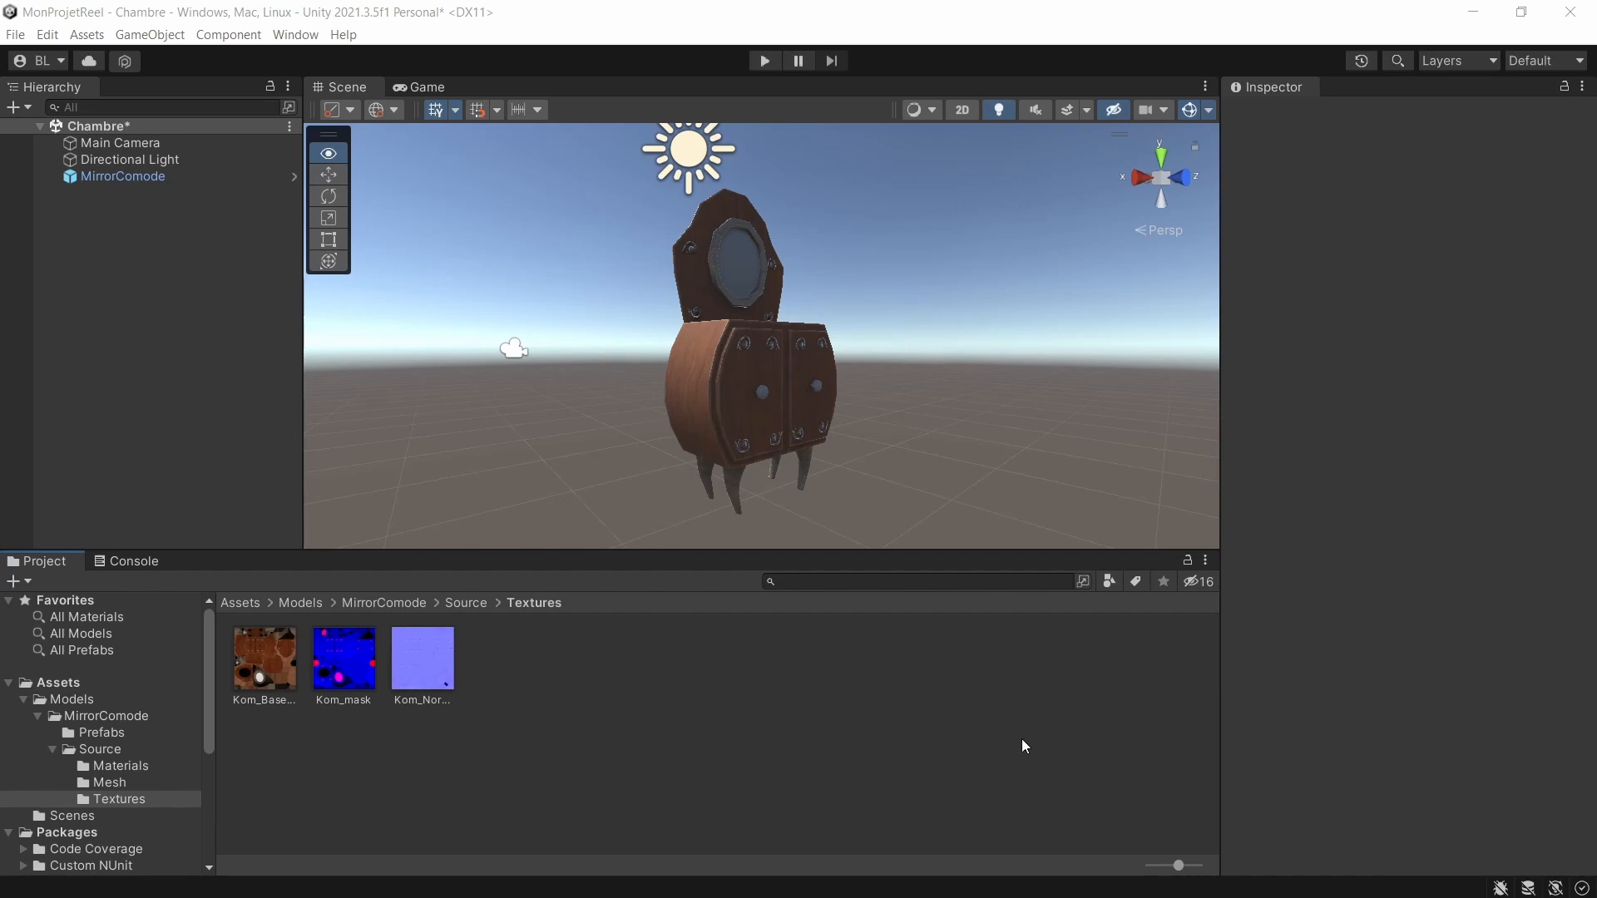
key("alt+Tab")
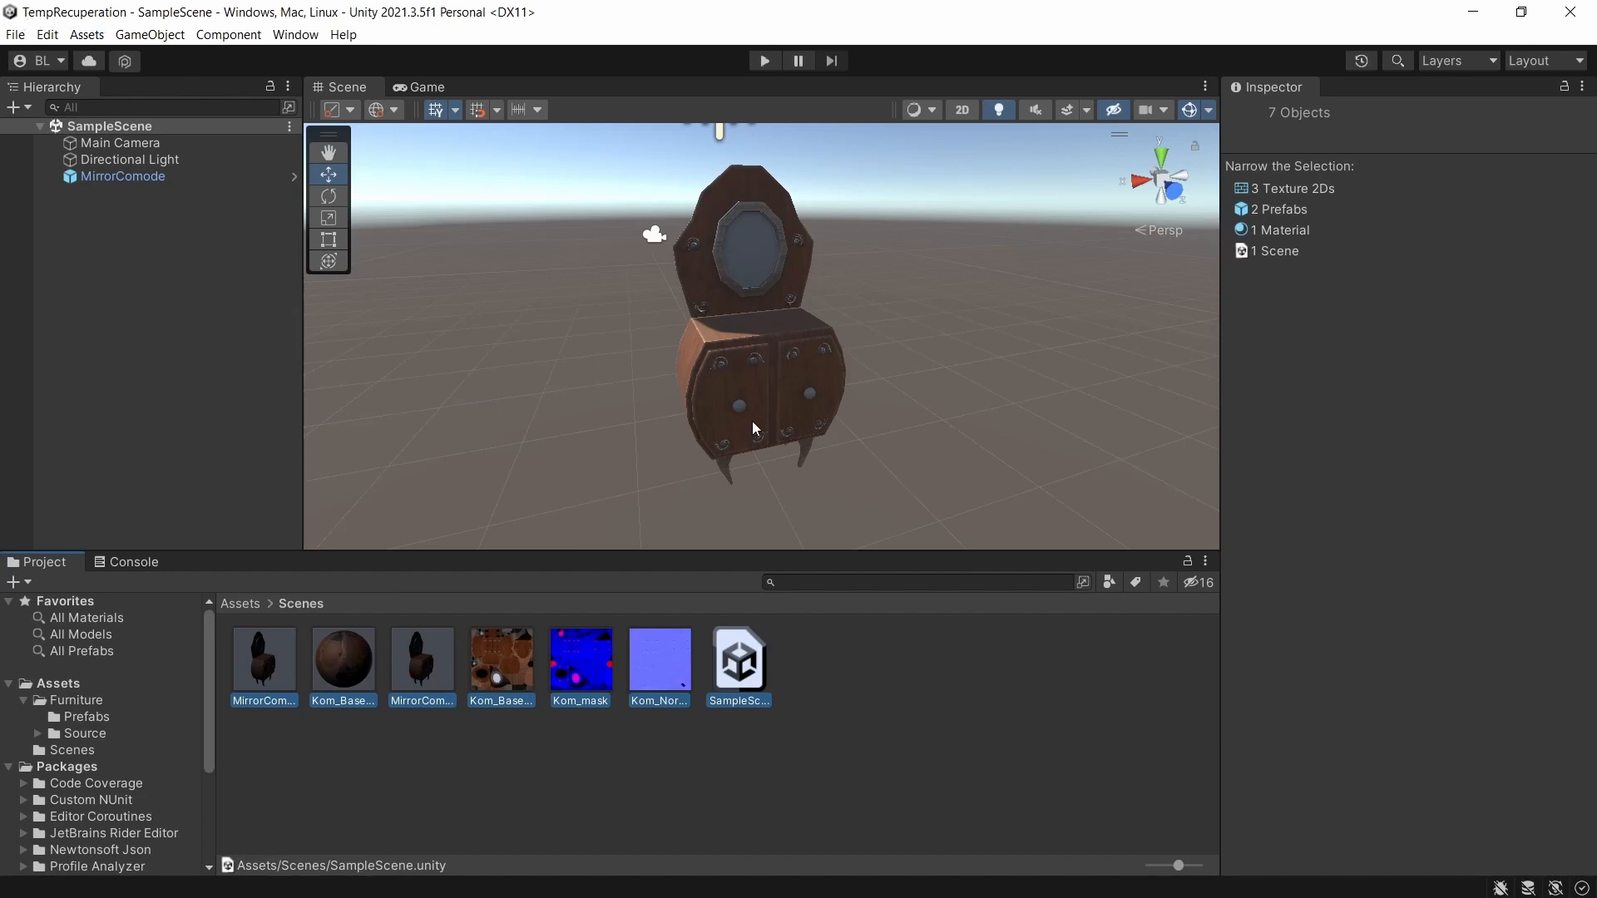
left_click(132, 177)
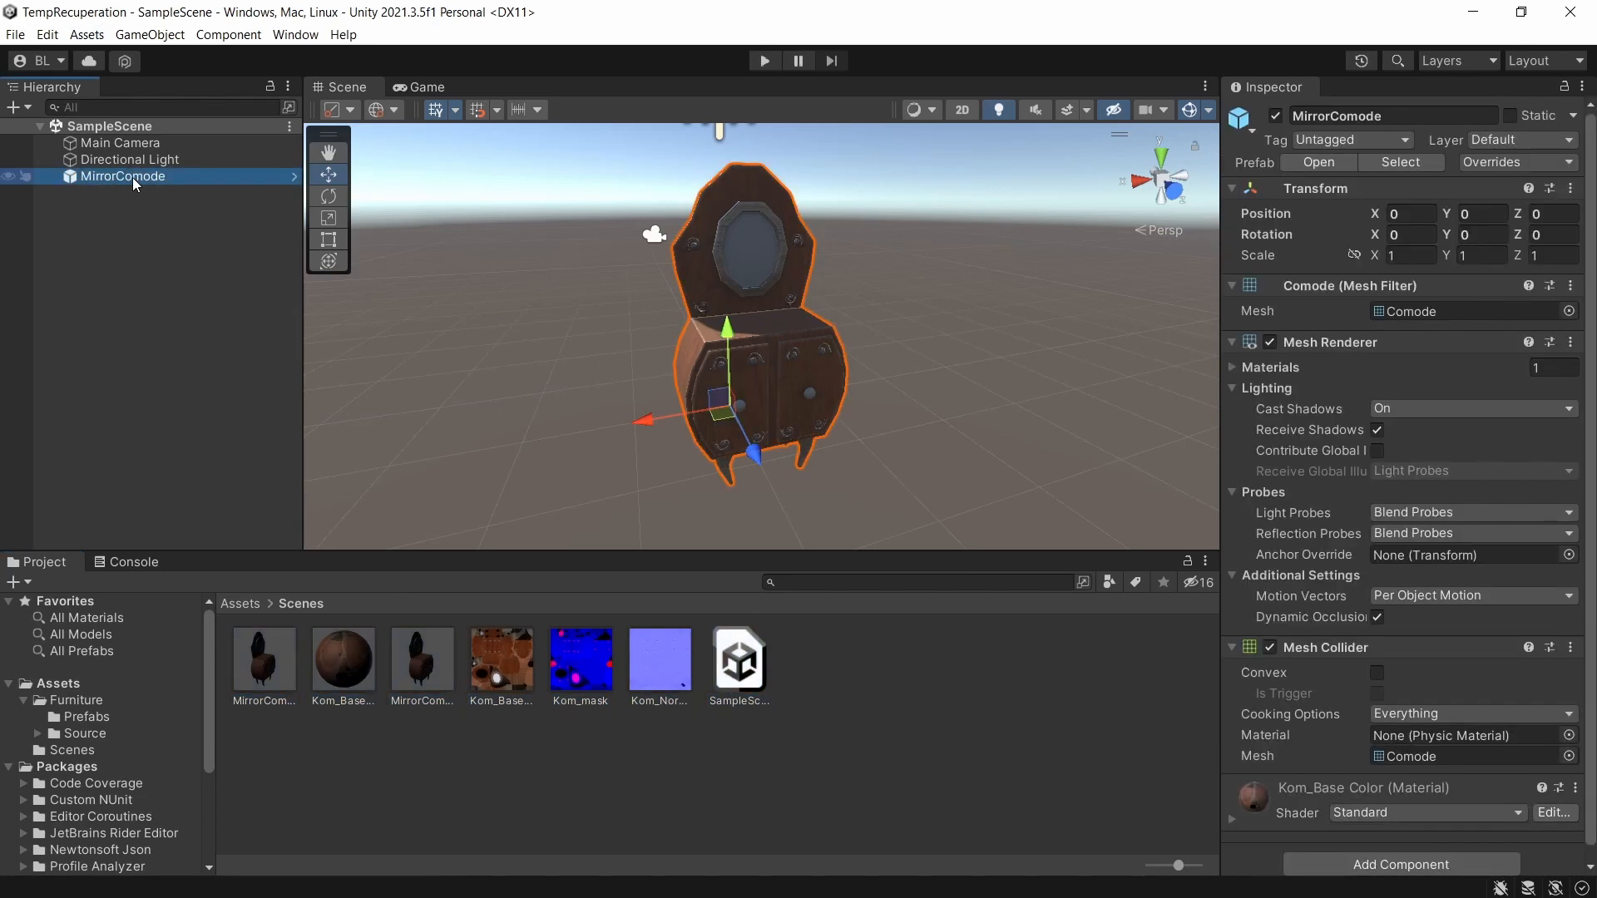
key("Delete")
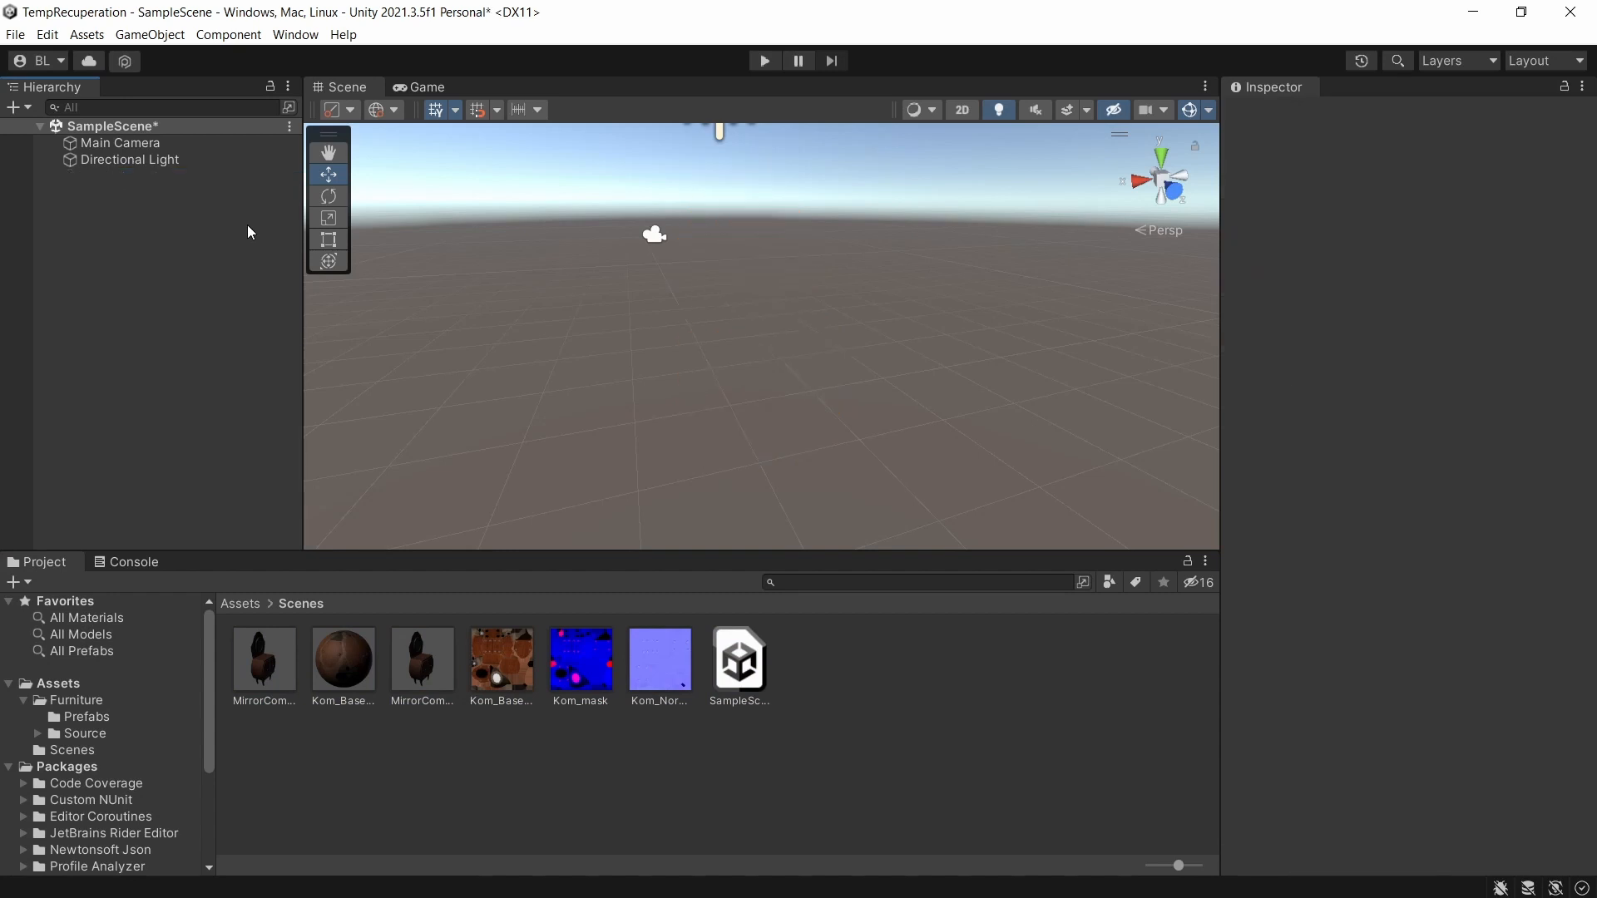
Place the Fotel3 prefab from Furniture/Prefabs in SampleScene and reset its transform.
left_click(235, 603)
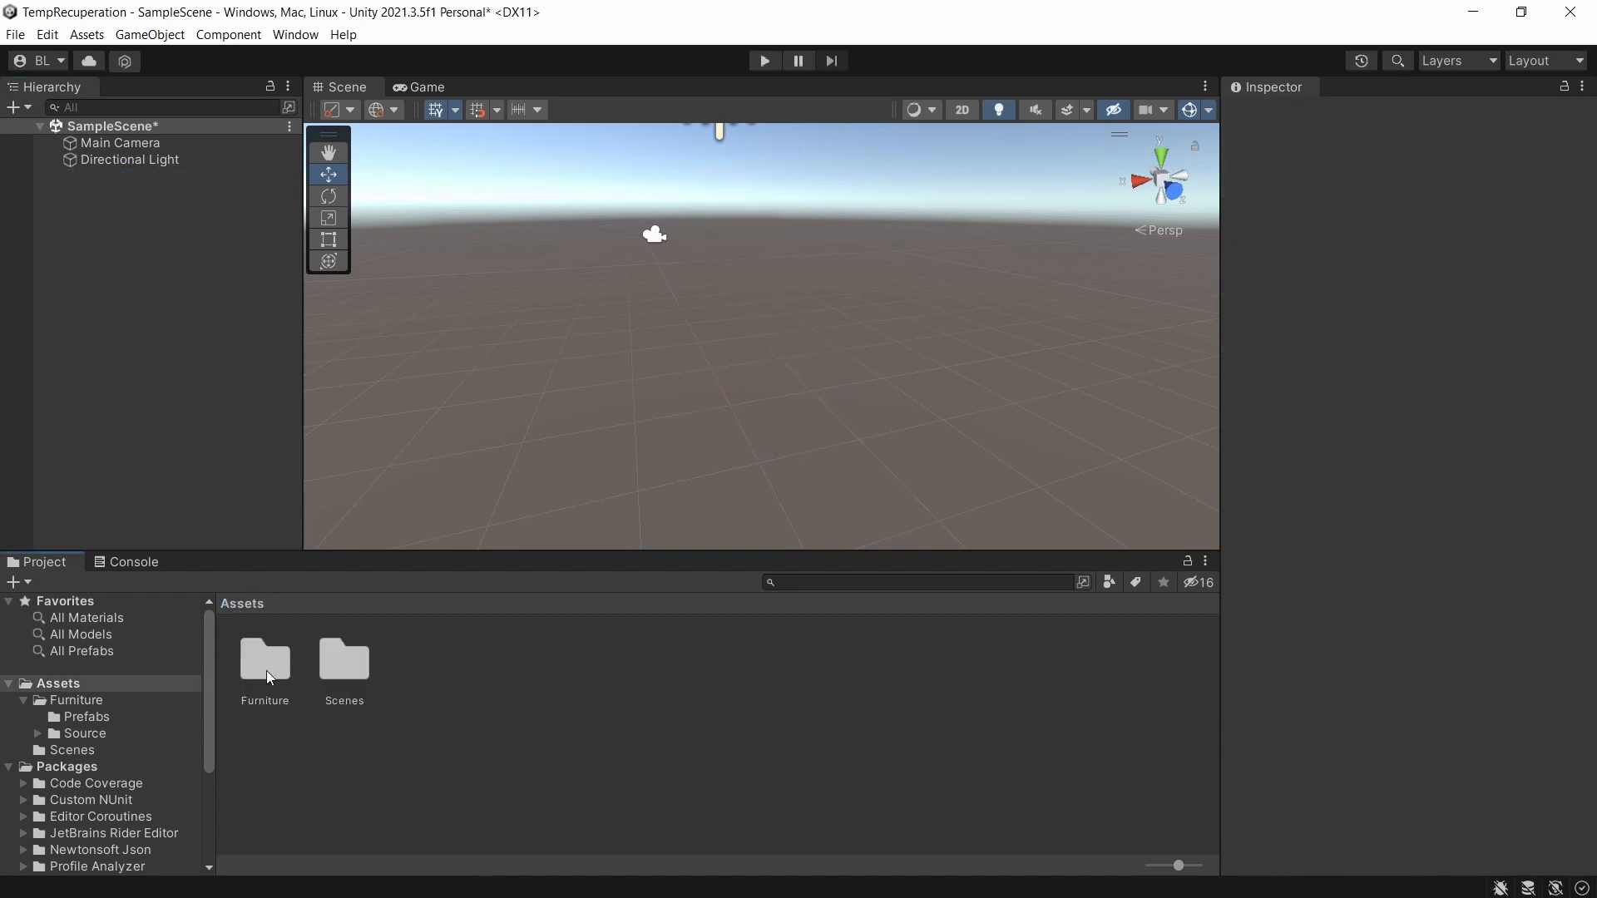
double_click(267, 663)
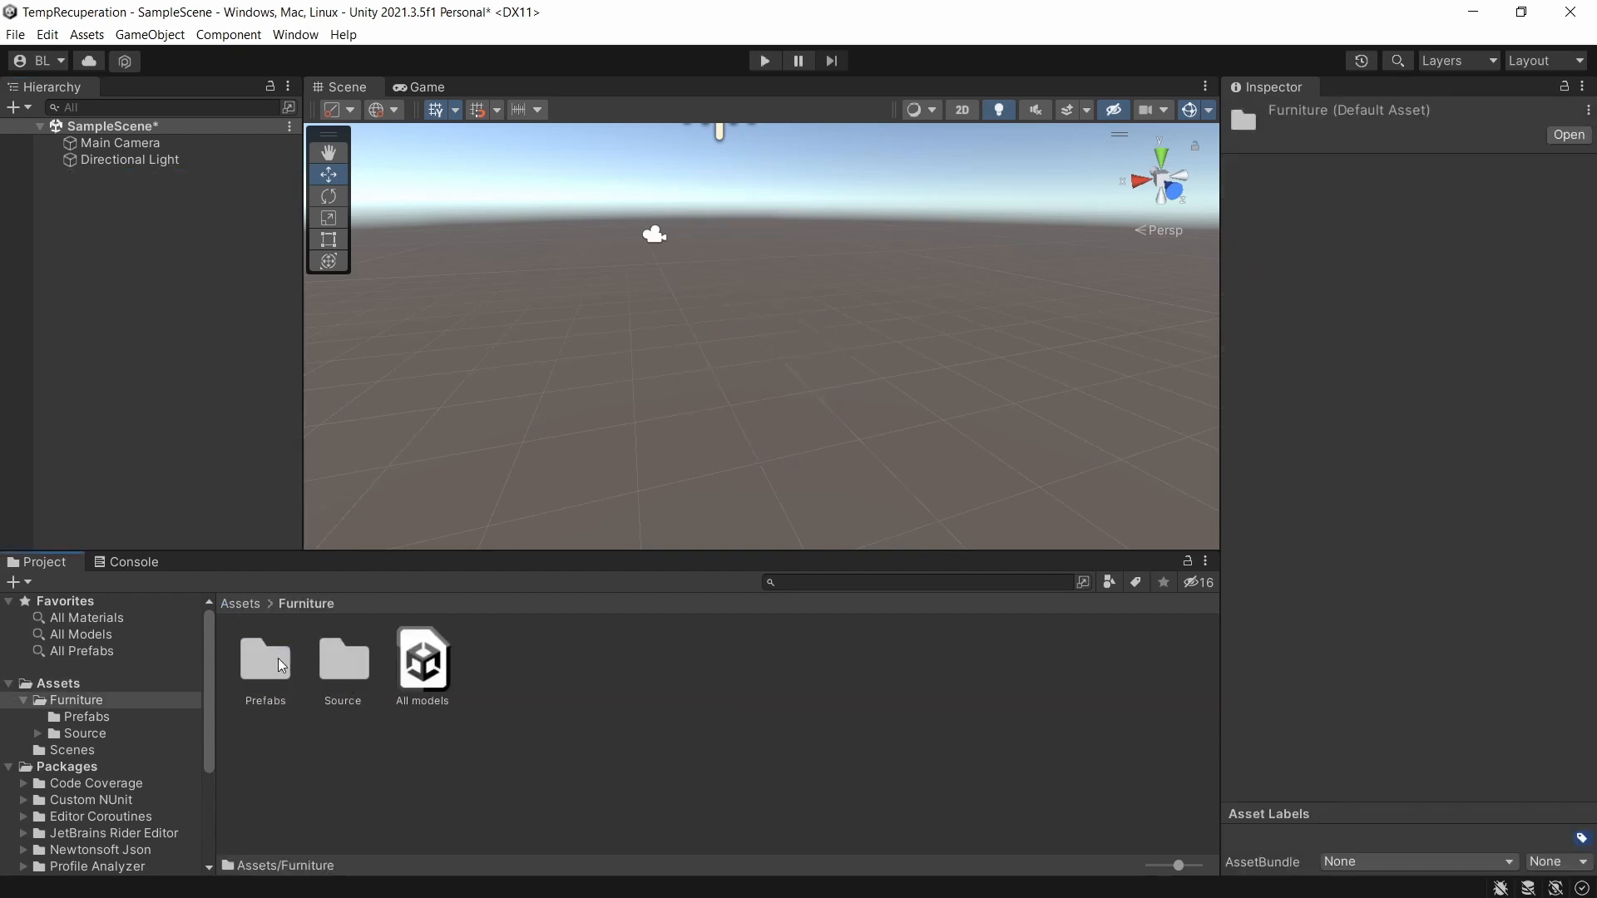
double_click(268, 663)
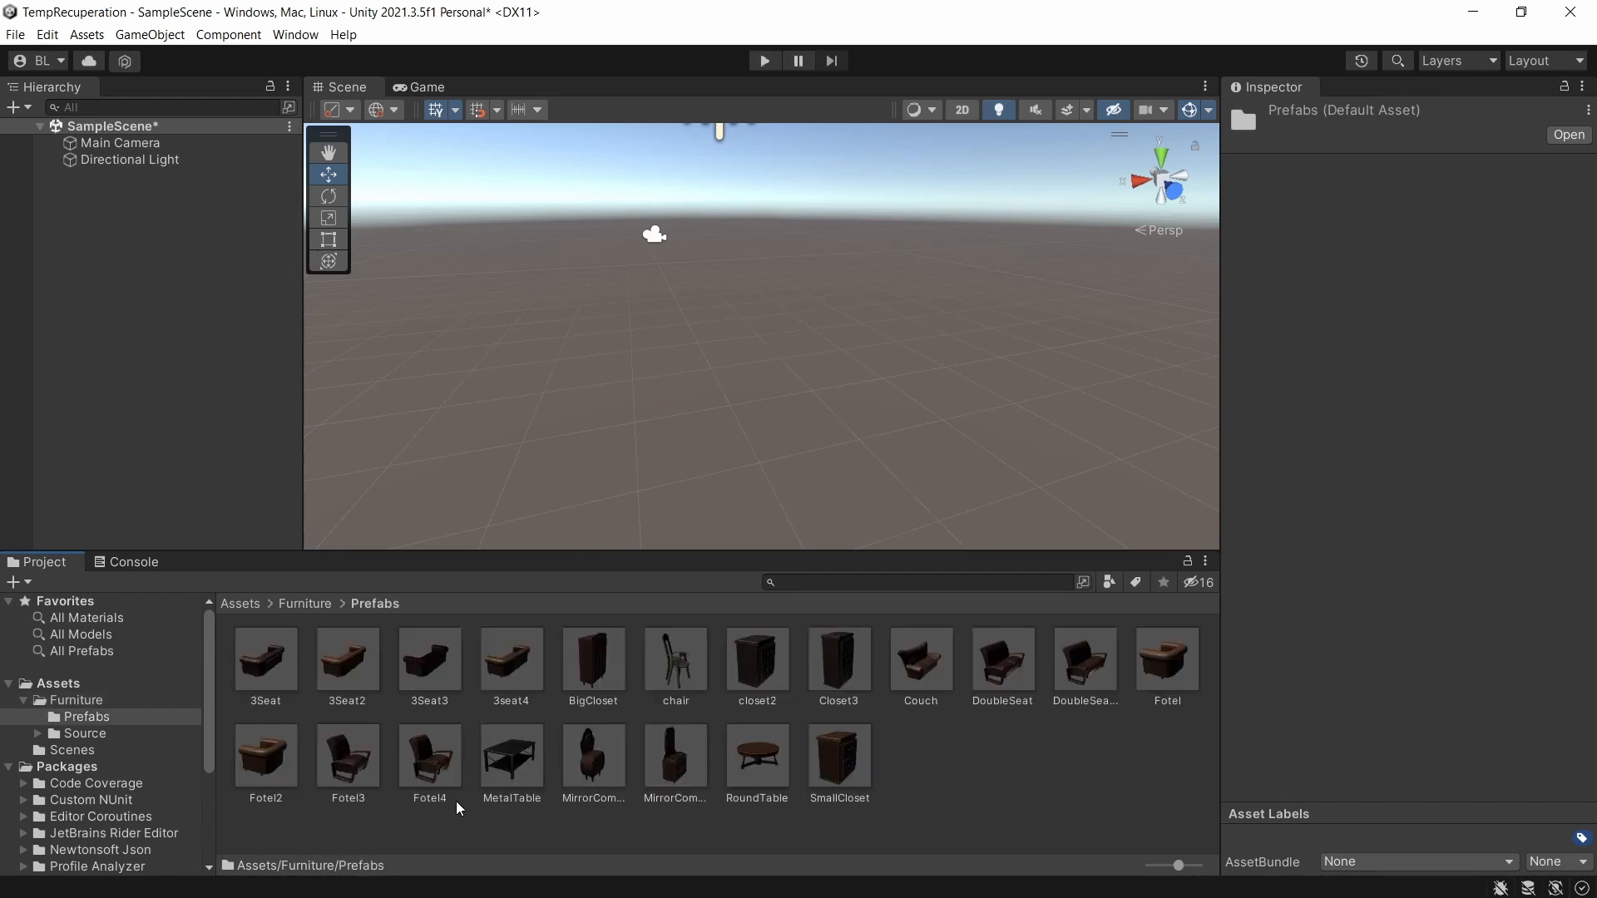
left_click_drag(351, 767, 711, 416)
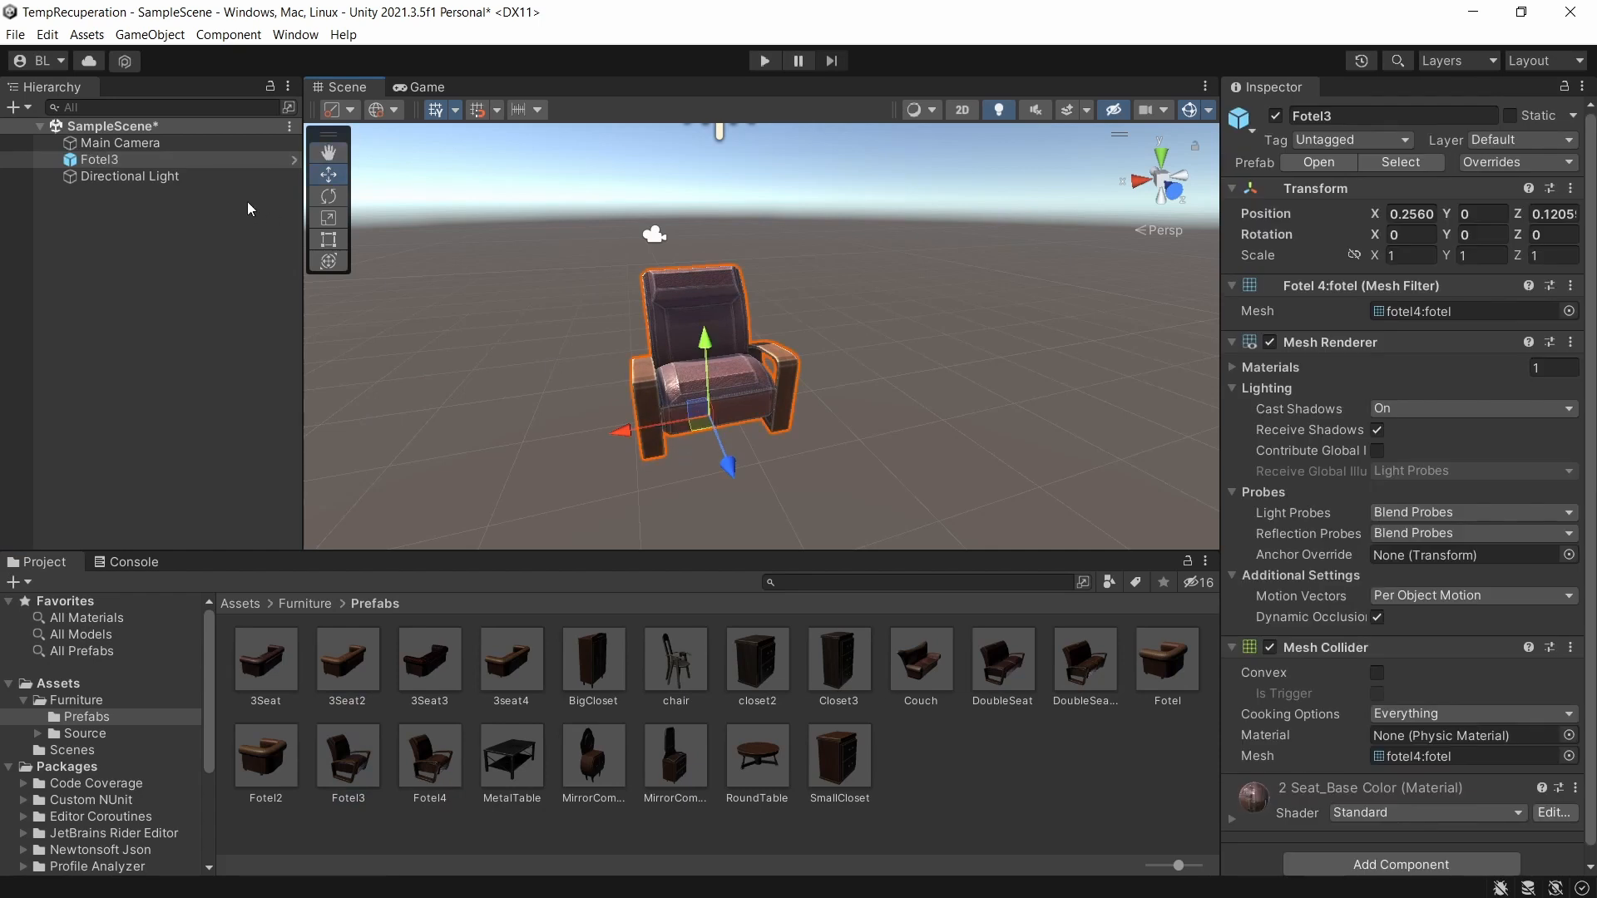
right_click(1323, 190)
left_click(1340, 199)
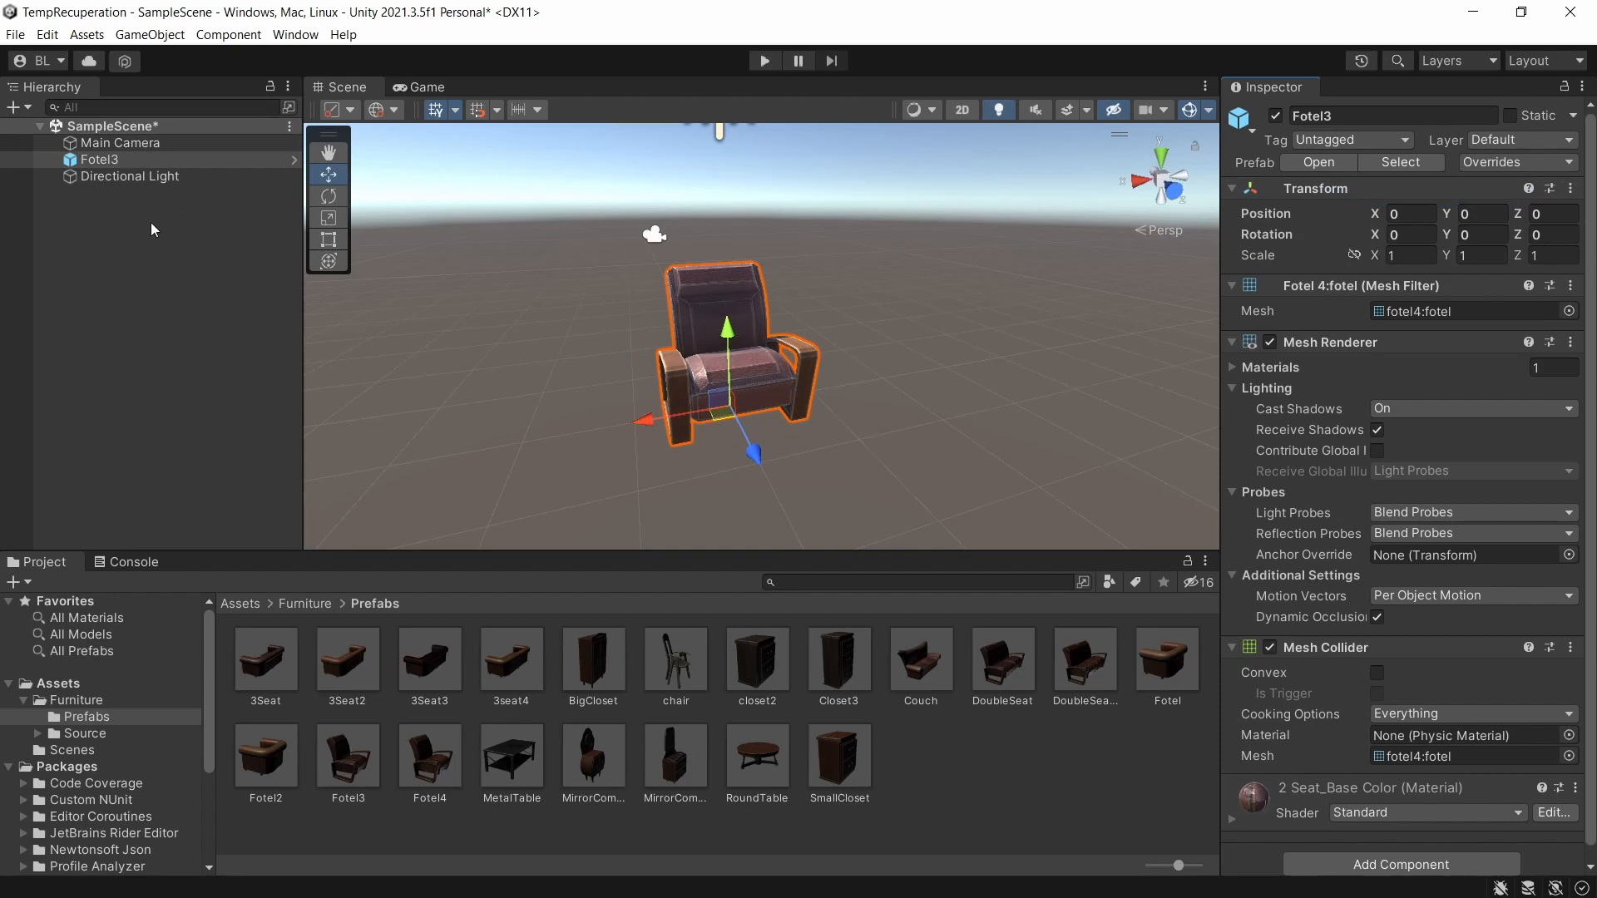
double_click(112, 161)
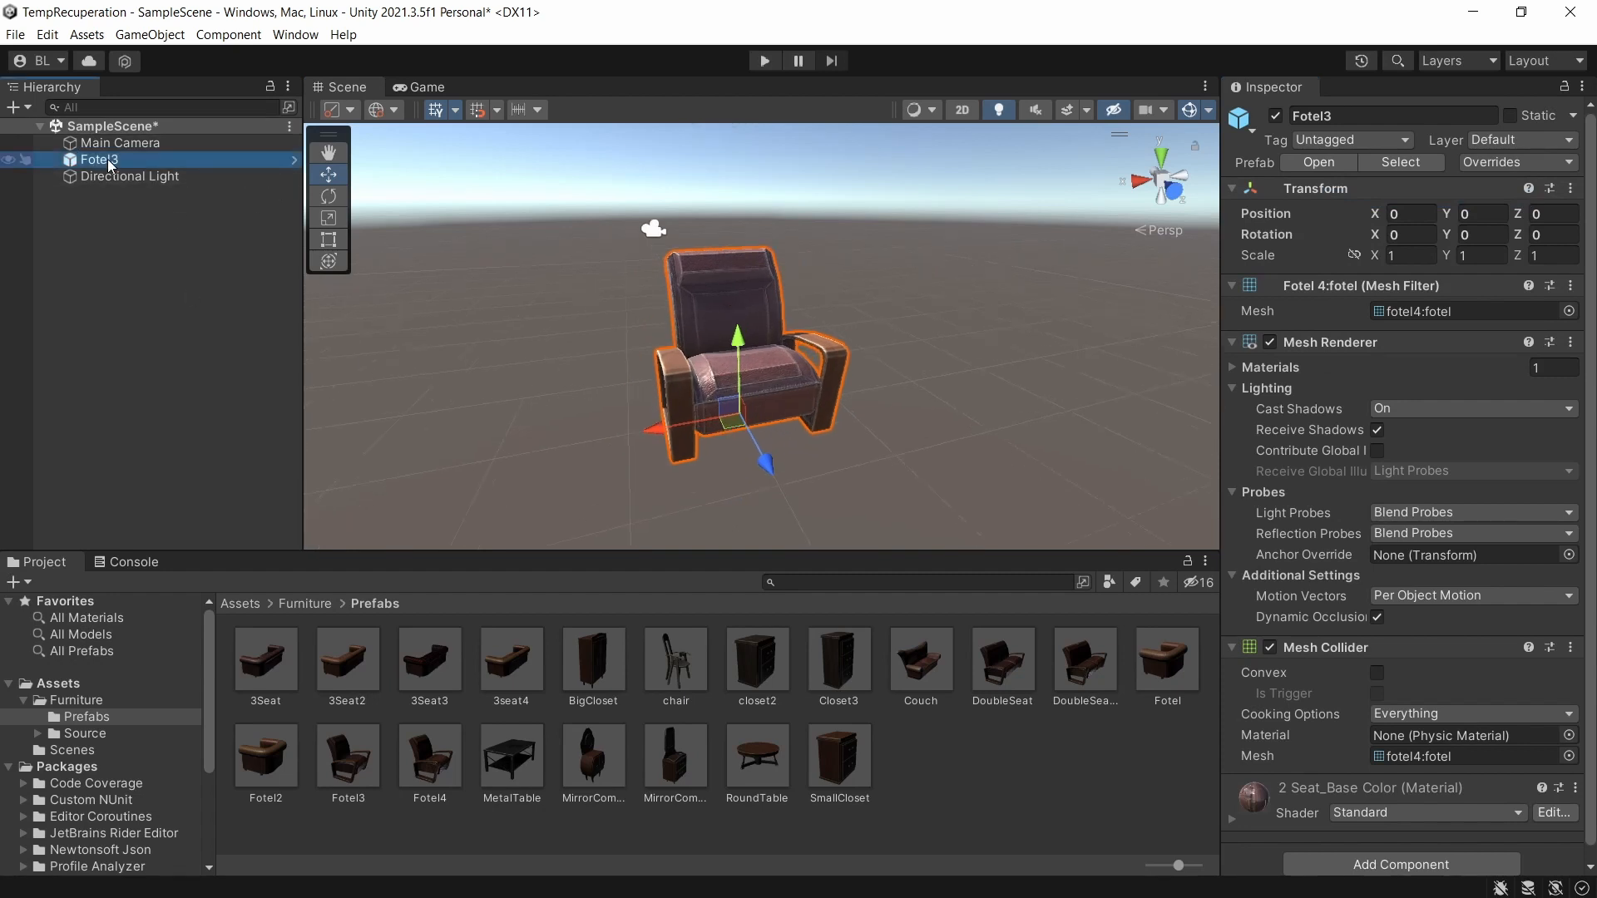
left_click_drag(726, 380, 667, 426, "alt")
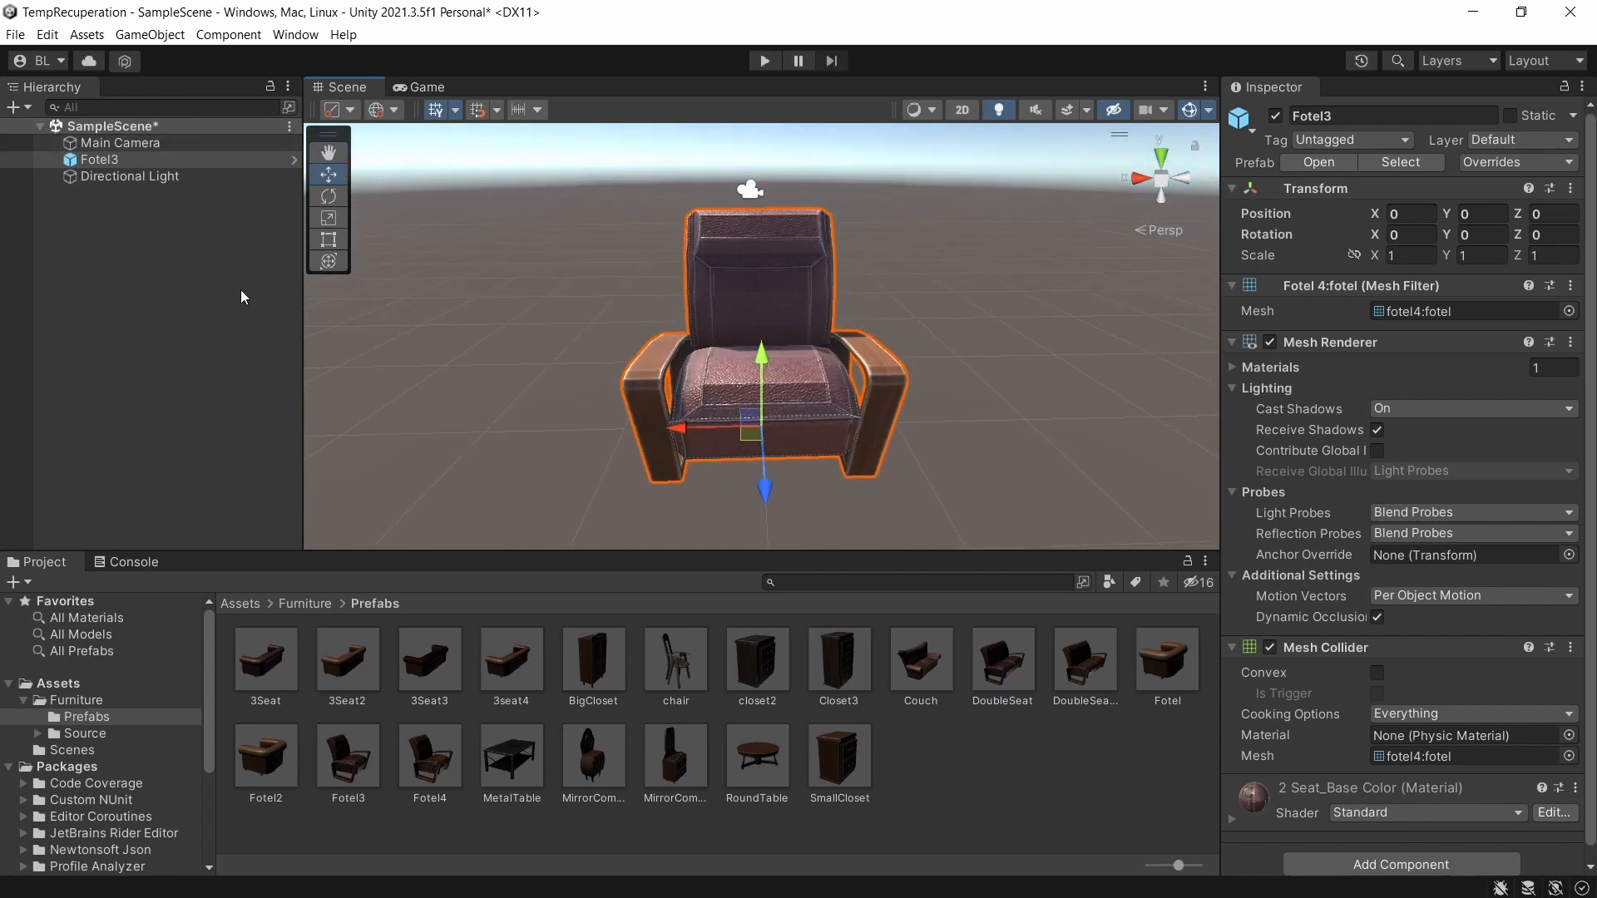
Save the scene and select all dependencies of the SampleScene asset in the Scenes folder.
key("ctrl+s")
left_click(238, 604)
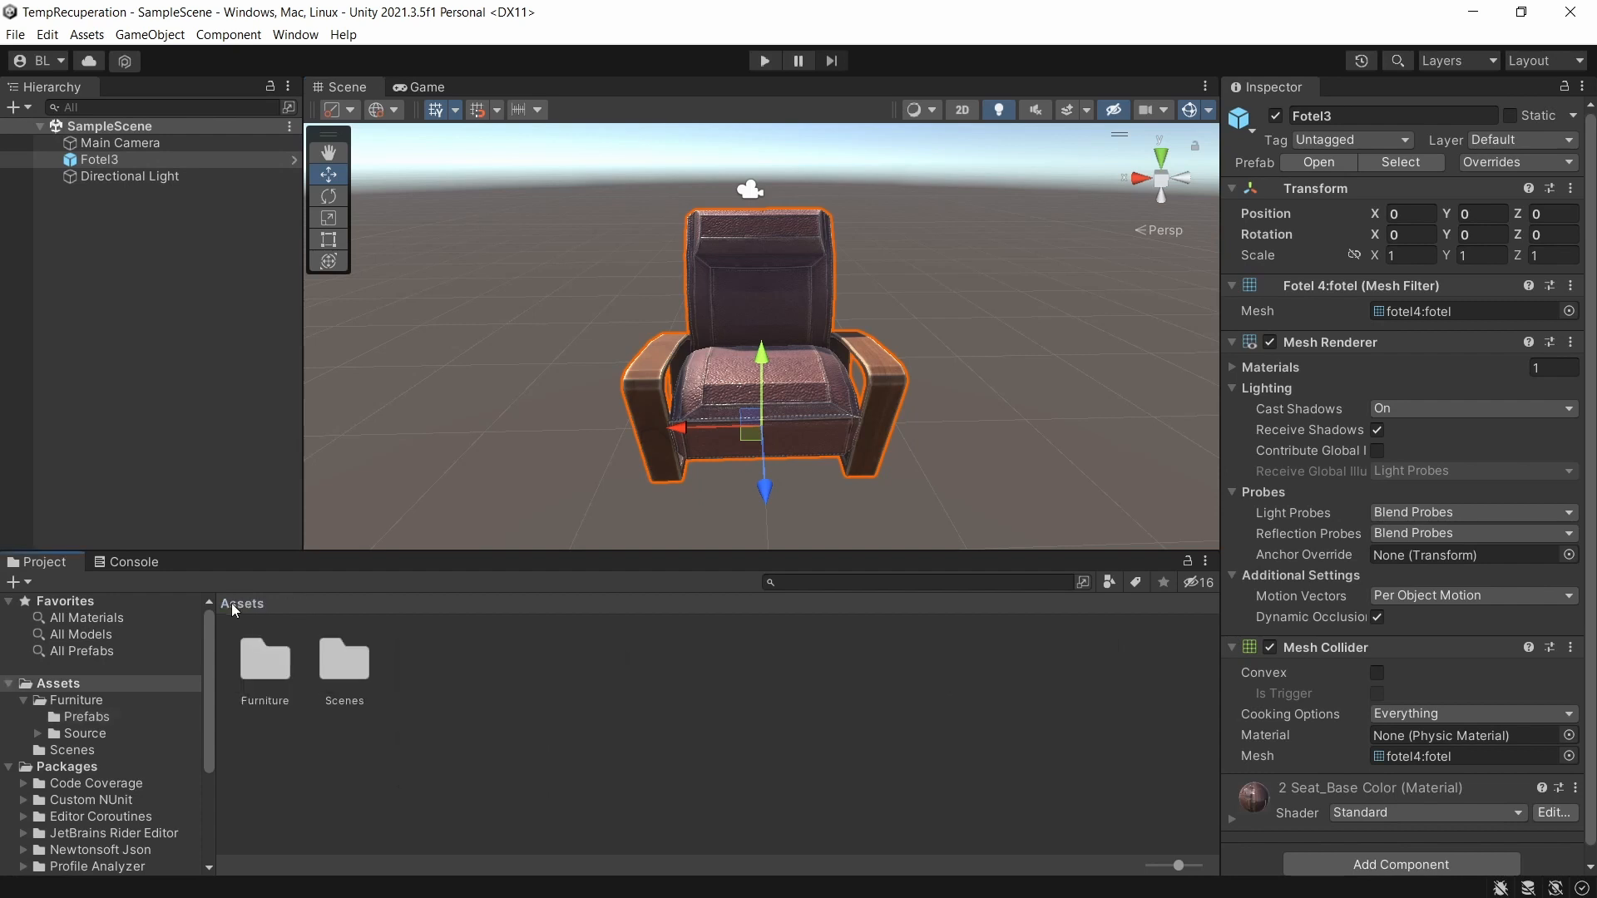
double_click(348, 682)
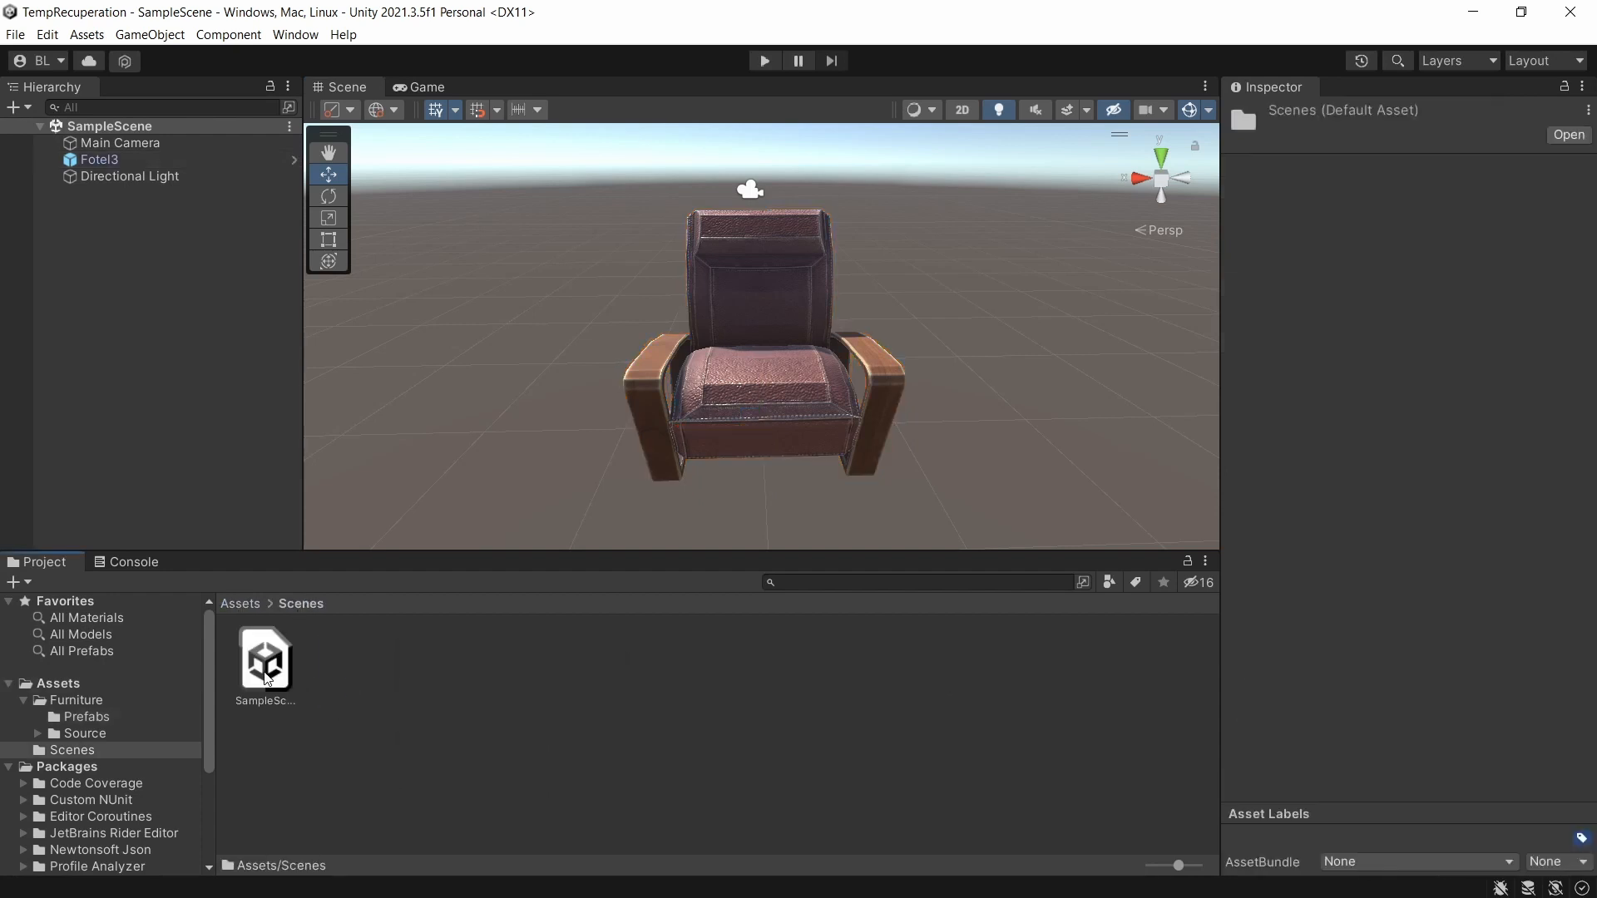
left_click(266, 678)
right_click(266, 678)
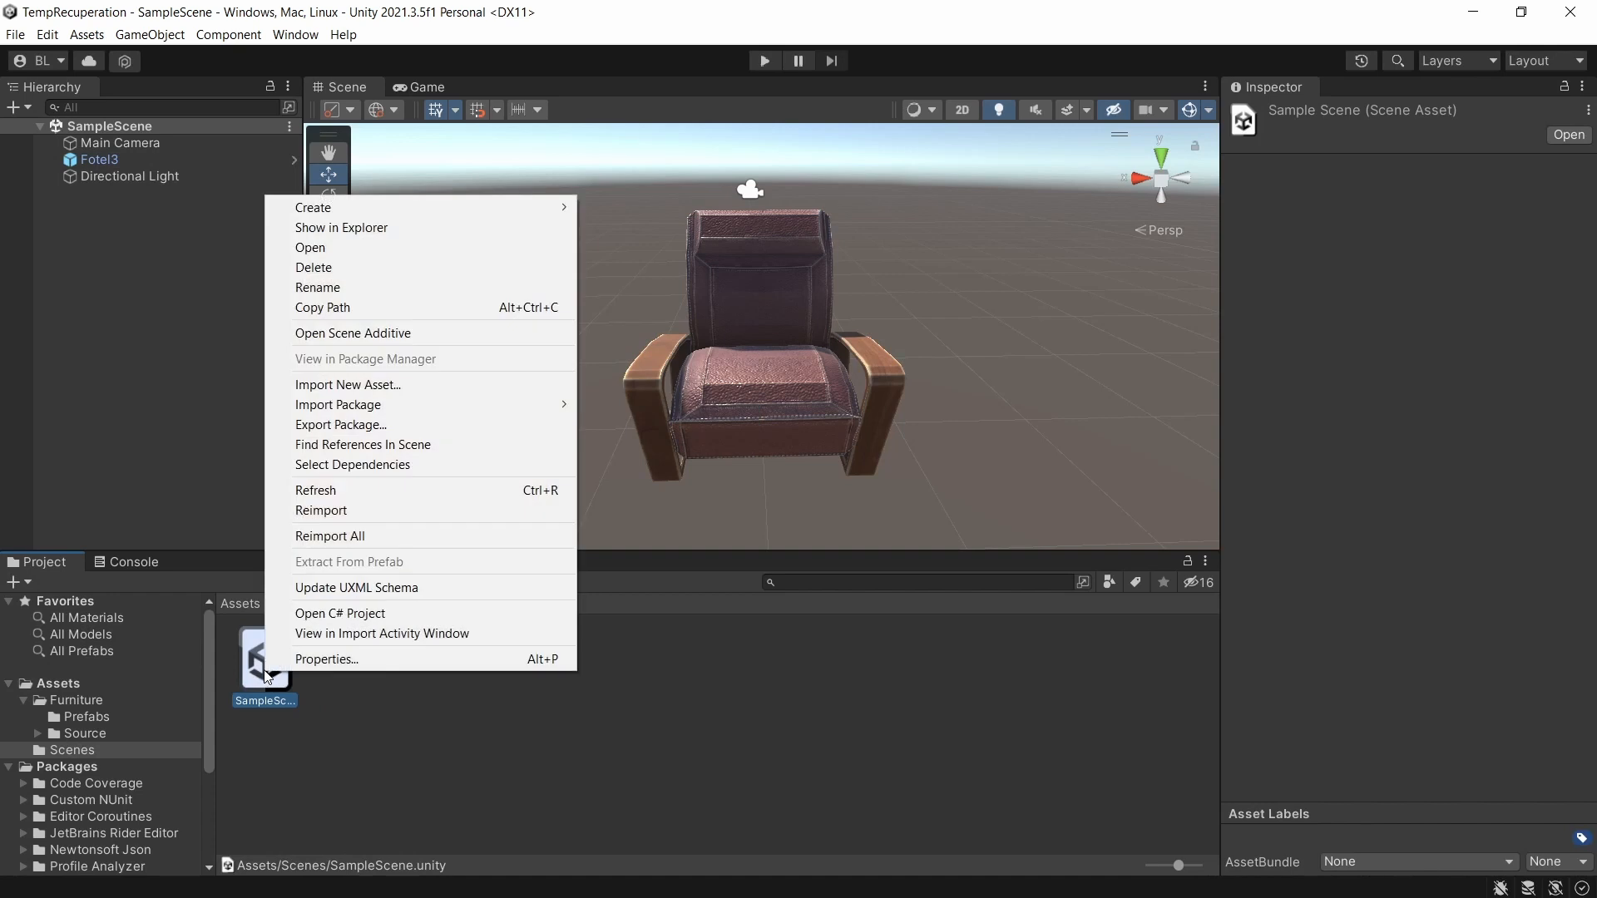
left_click(348, 465)
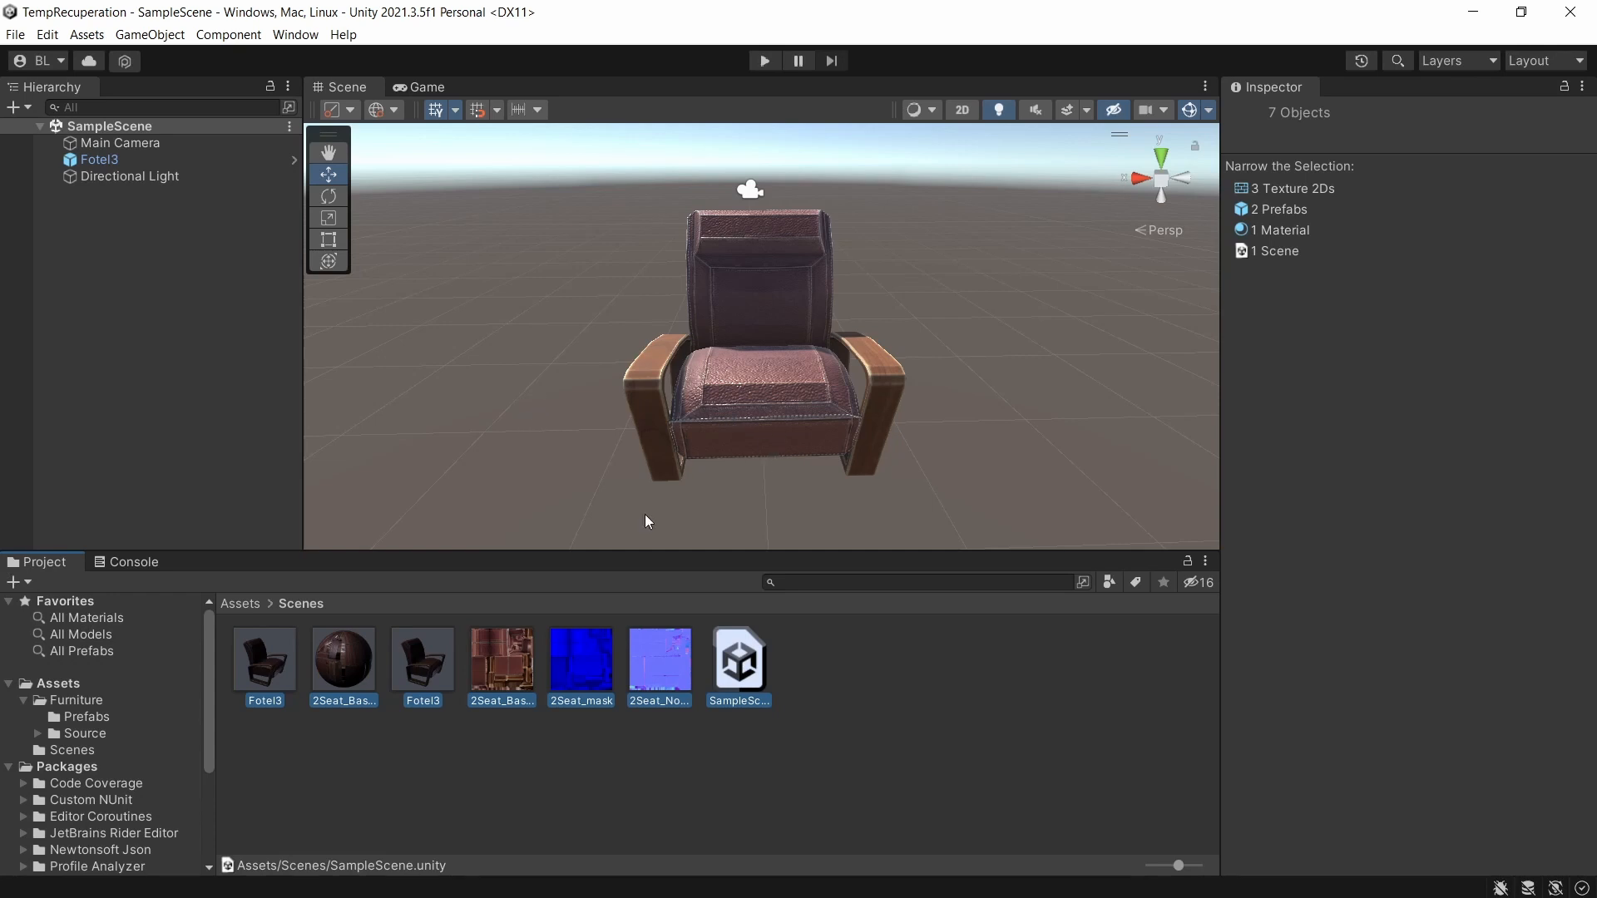
Export the selected assets with dependencies, excluding the Scenes folder, as a package named Fotel in the TutoUnity folder.
right_click(497, 647)
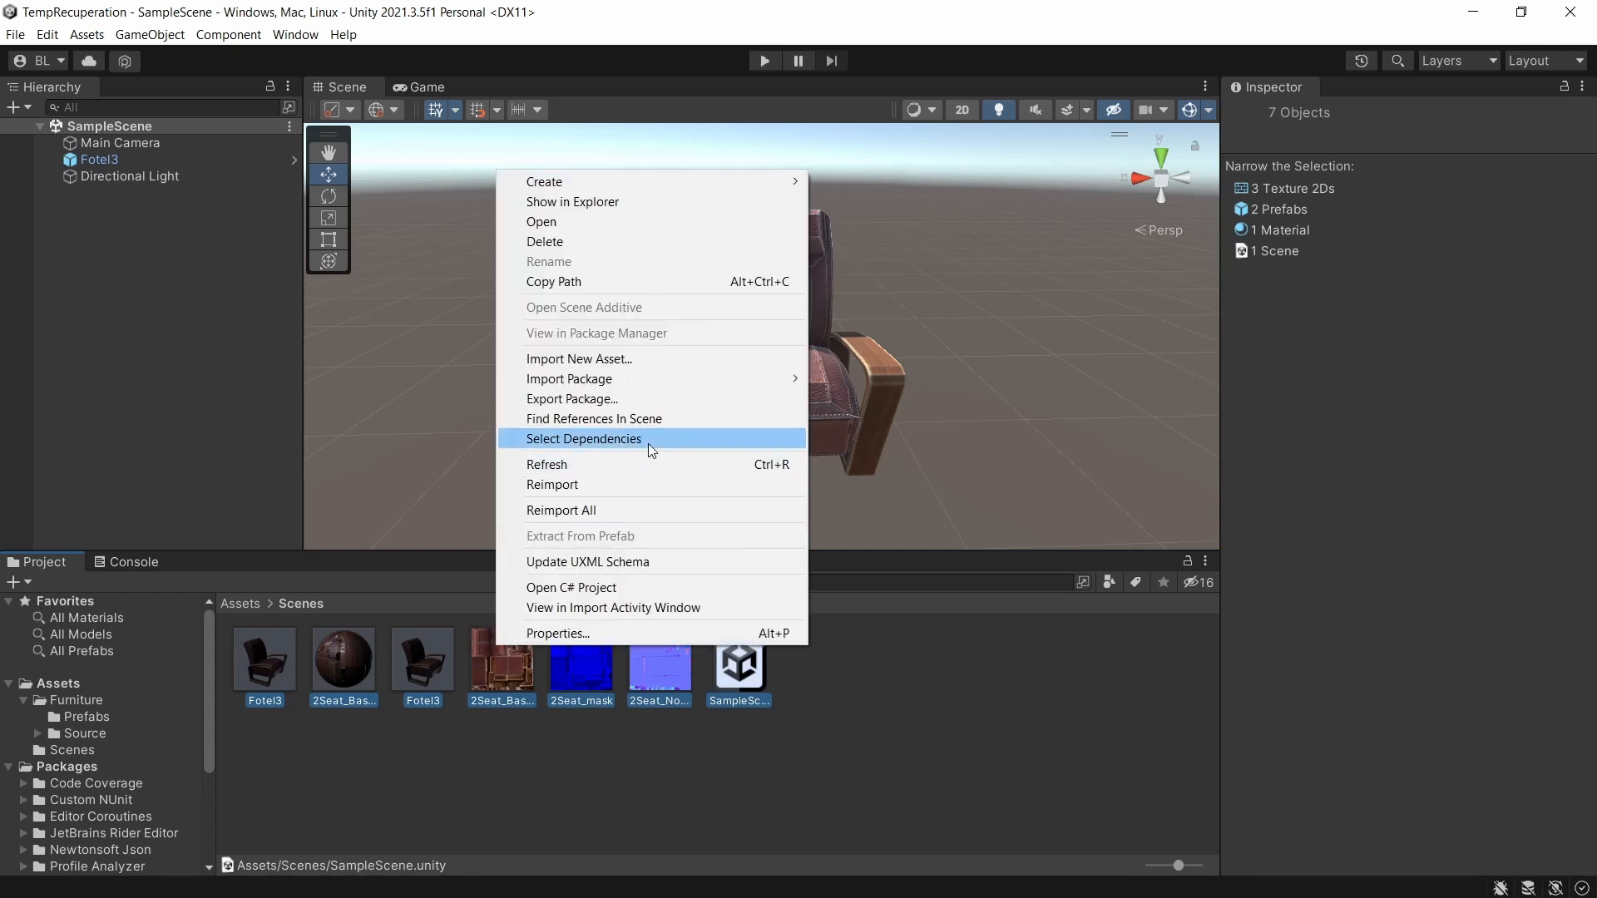
left_click(657, 399)
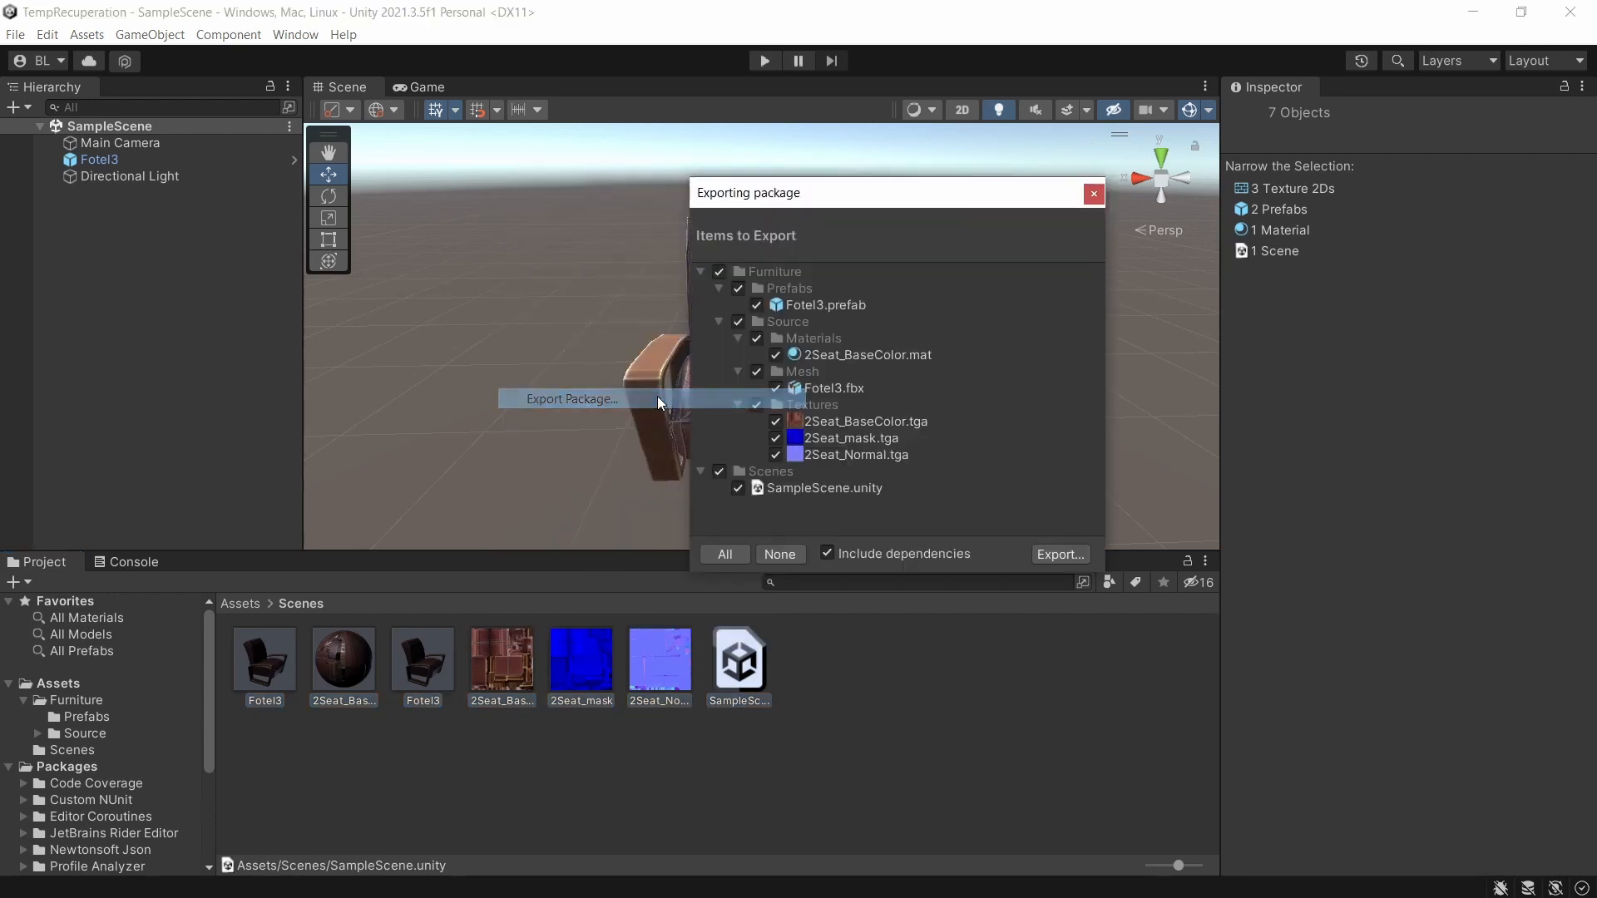
left_click(719, 472)
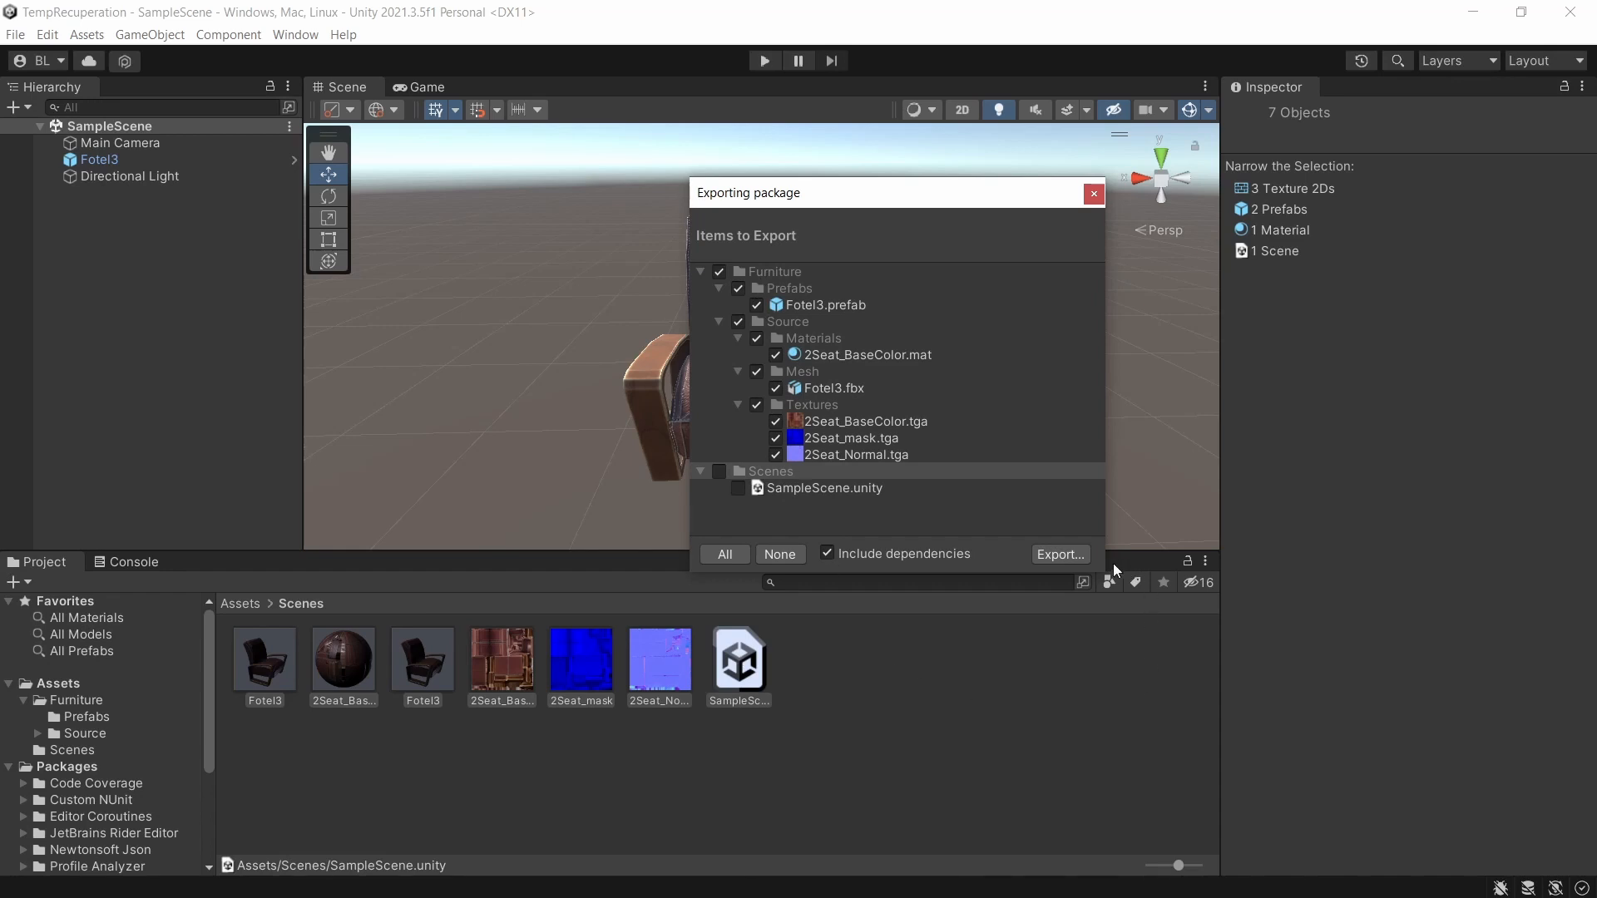
left_click(1048, 558)
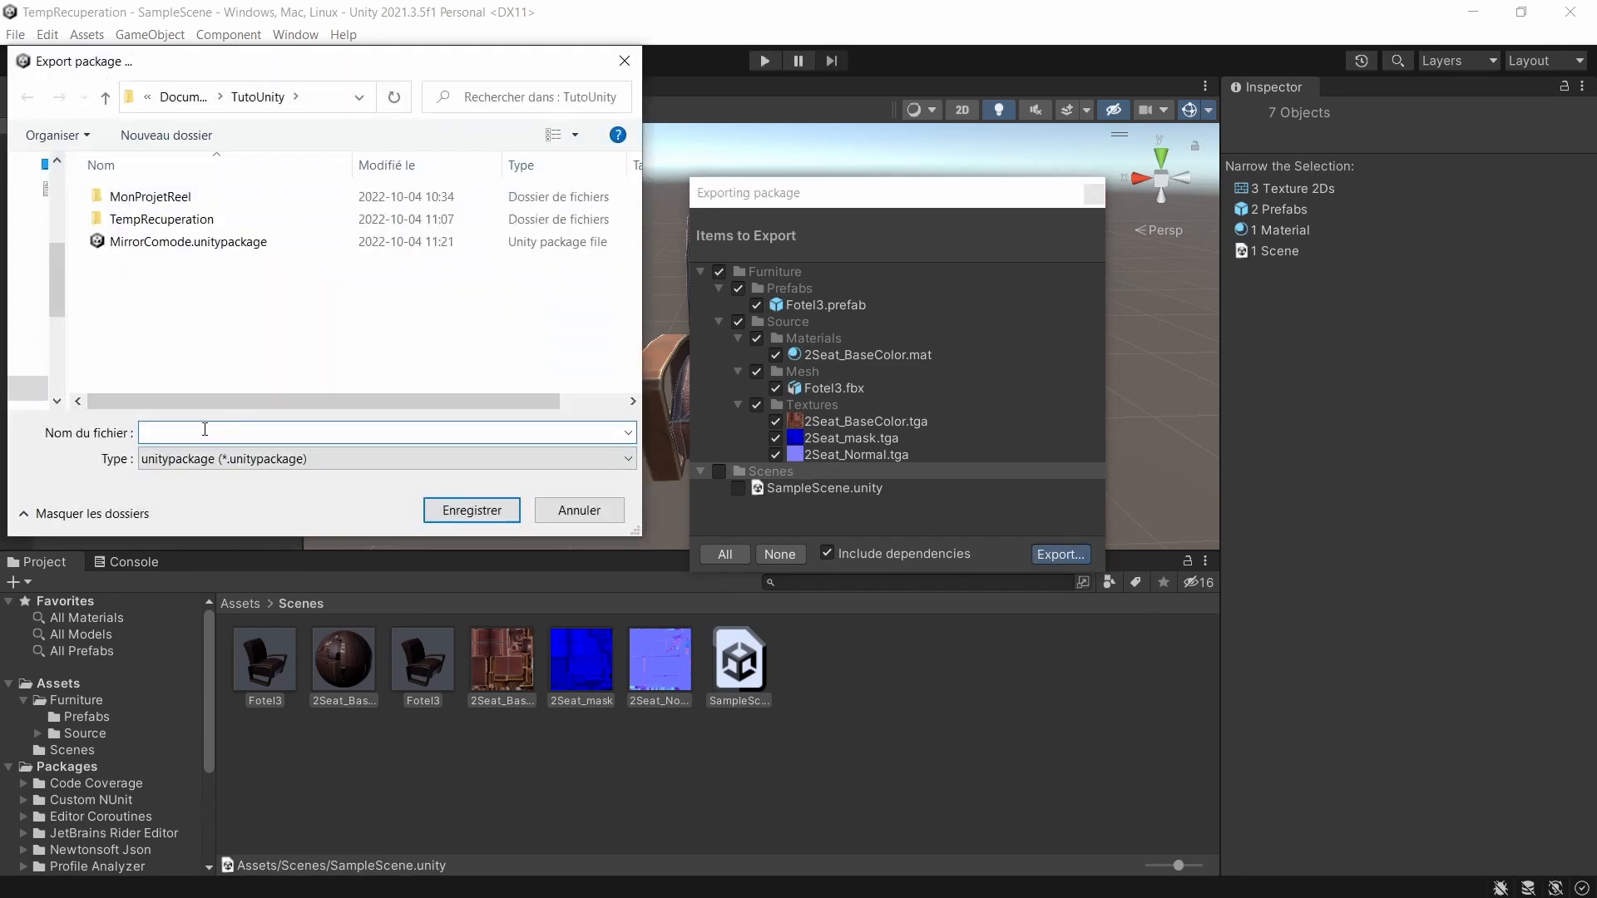
type("Fotel")
left_click(449, 509)
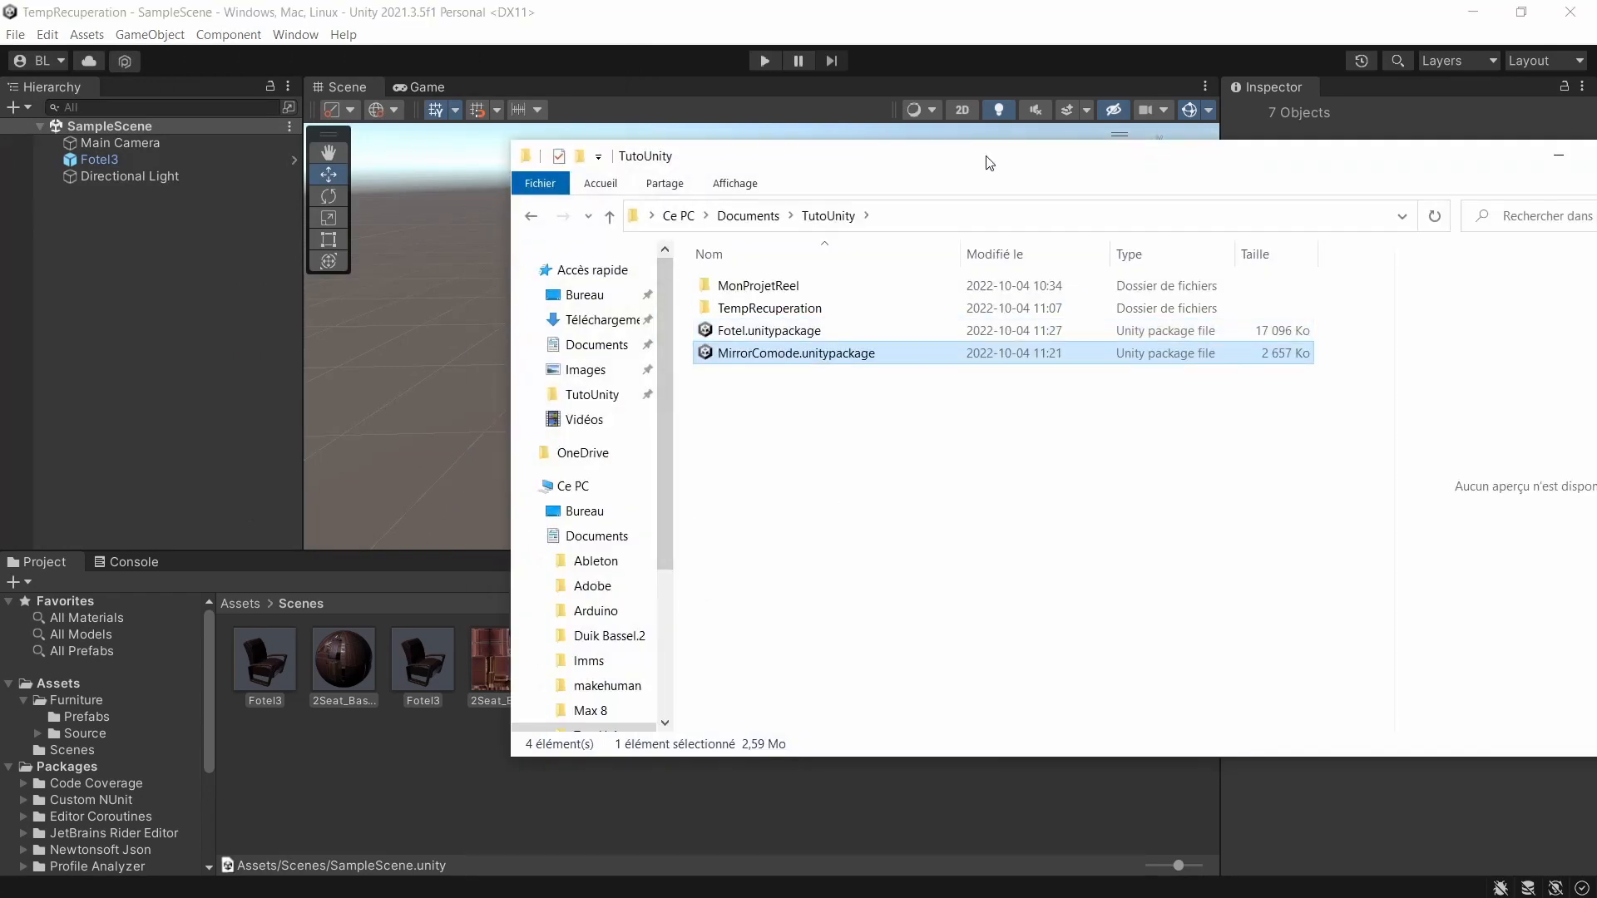
Switch to the MonProjetReel project and import all items of Fotel.unitypackage from the TutoUnity folder.
left_click_drag(988, 160, 722, 126)
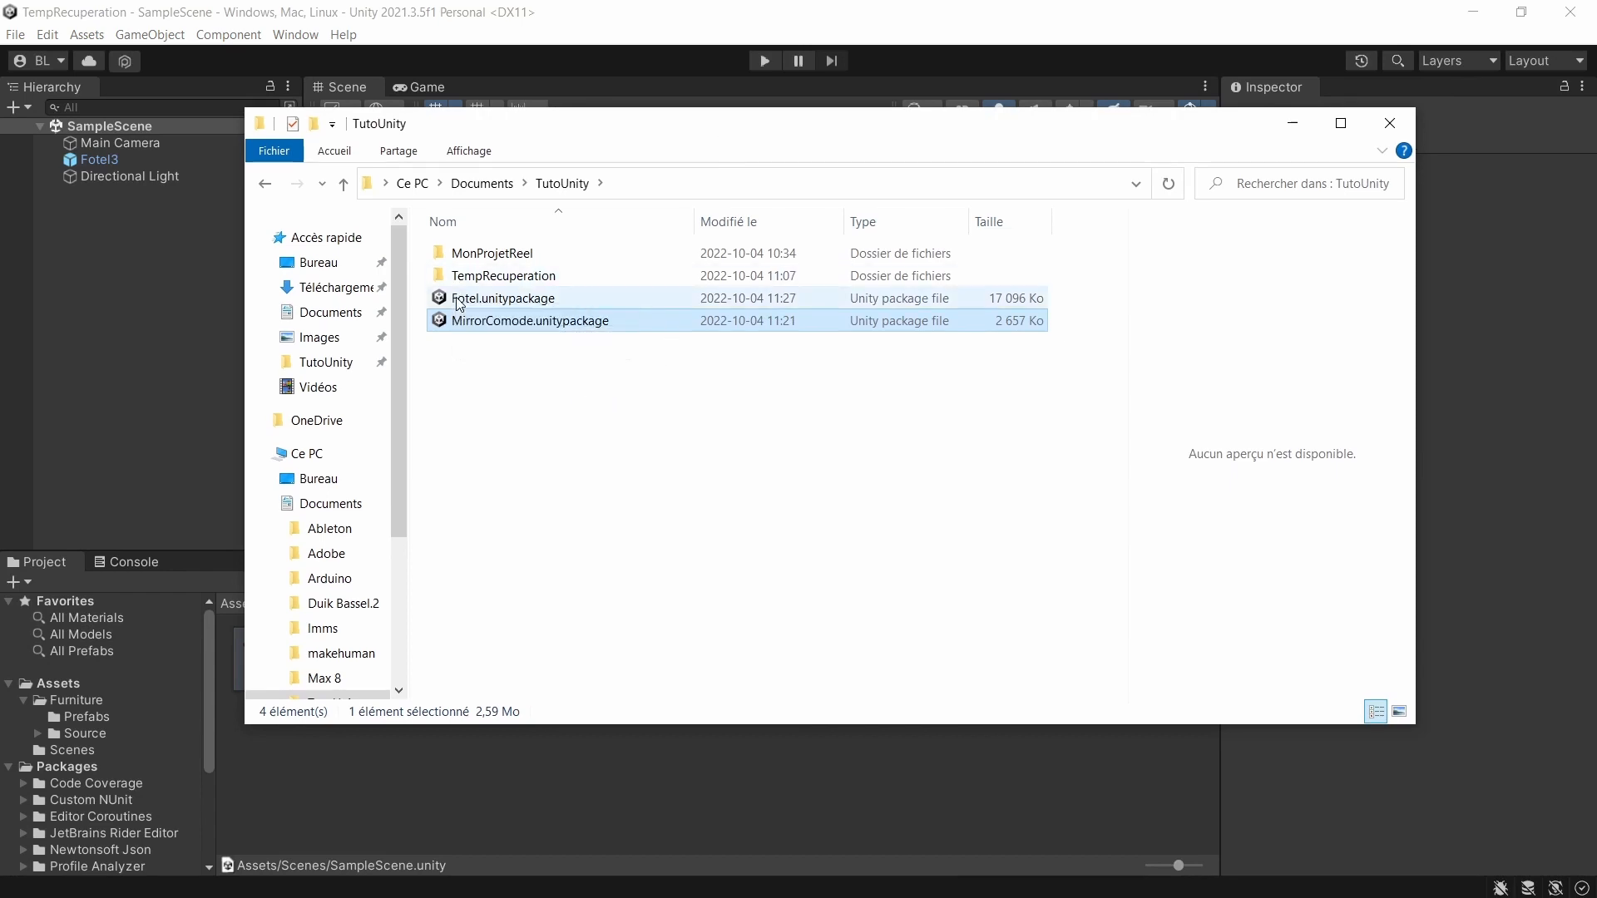
left_click(459, 298)
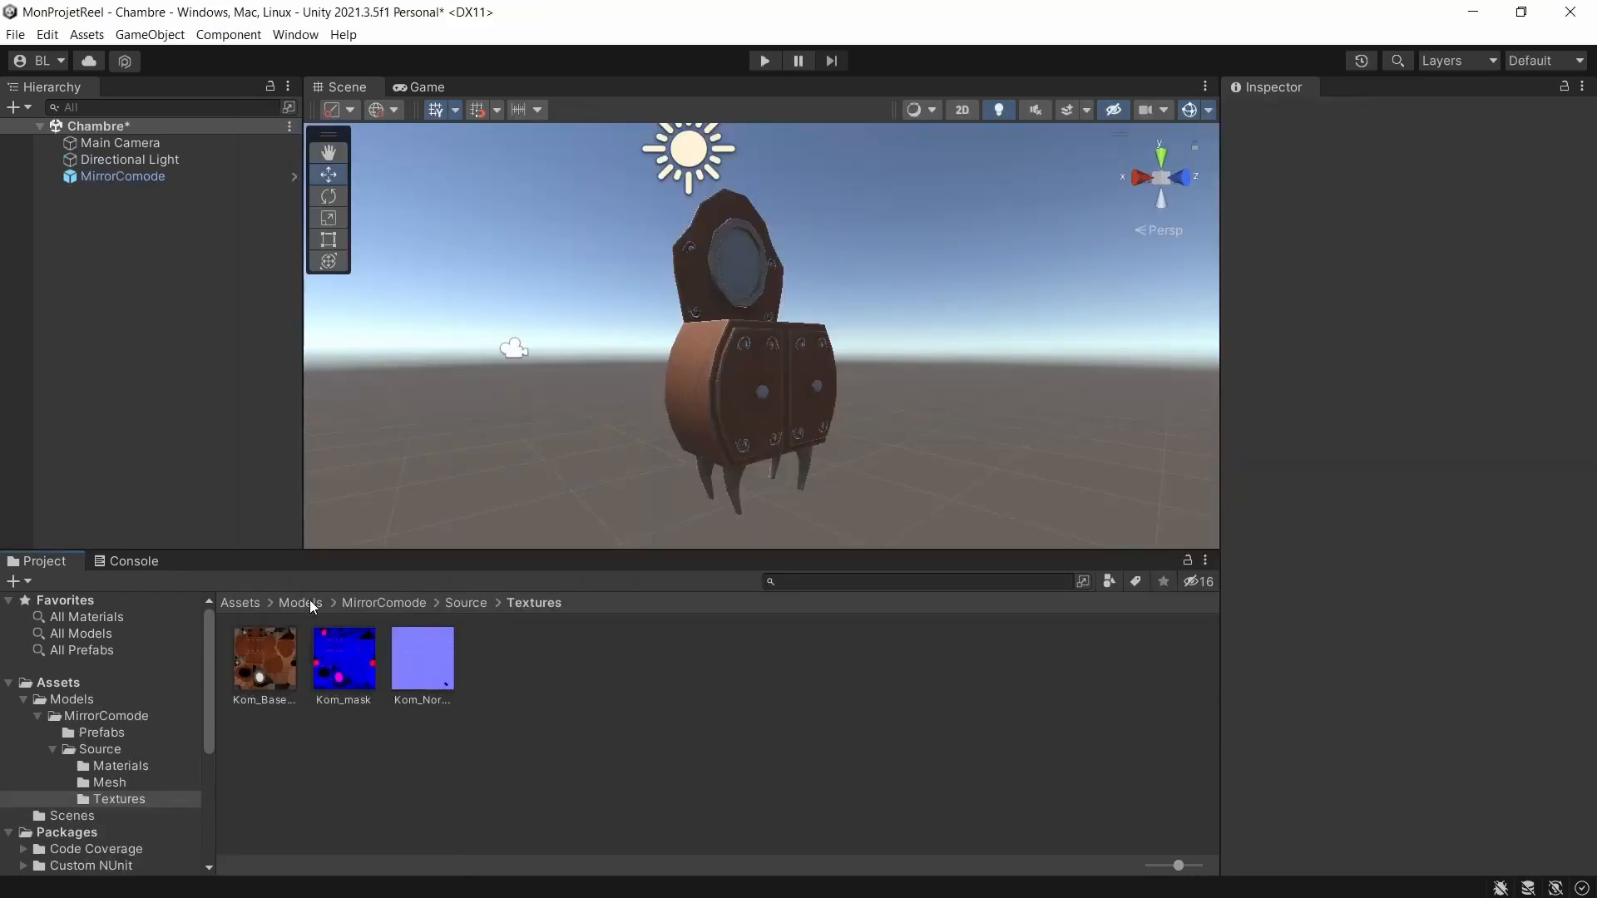
left_click(309, 601)
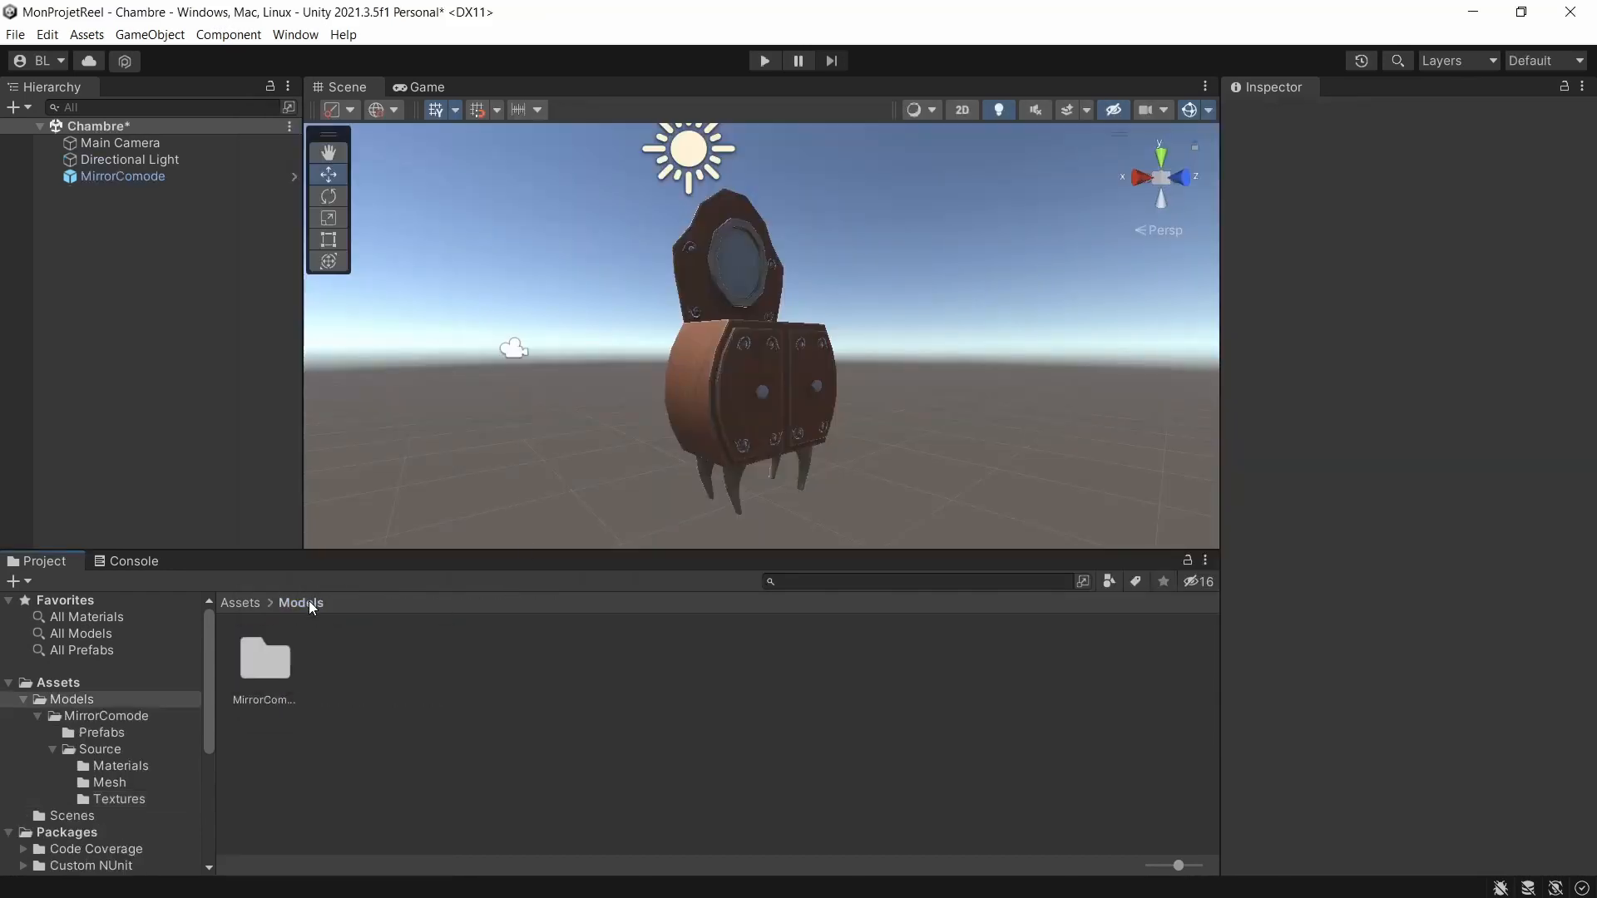
key("alt+Tab")
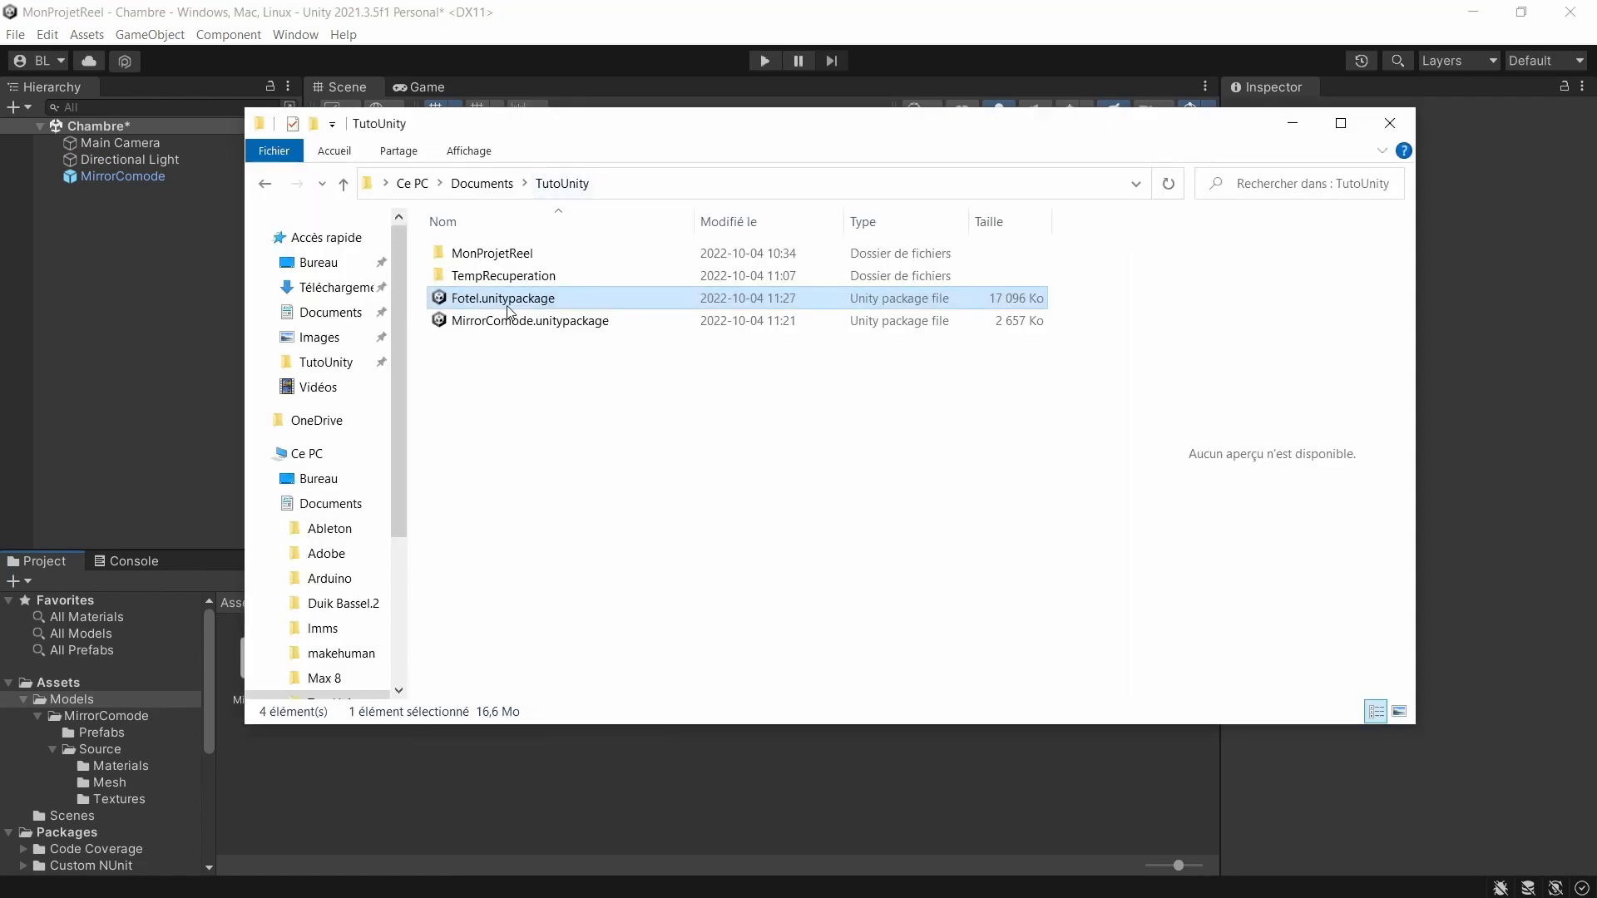
left_click(356, 786)
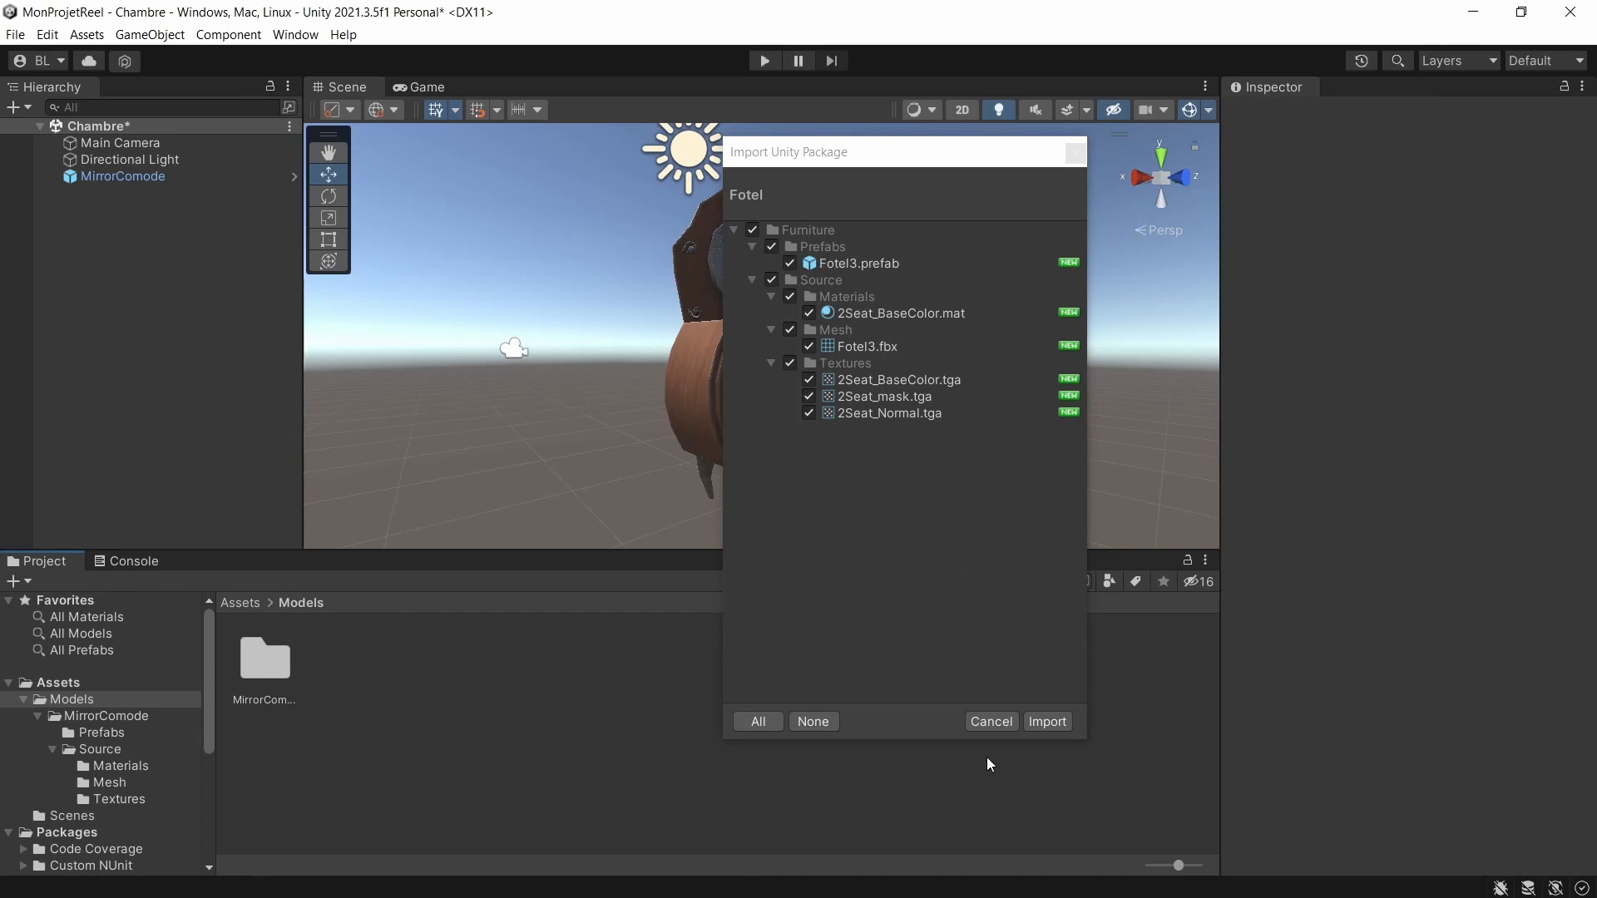
left_click(1033, 723)
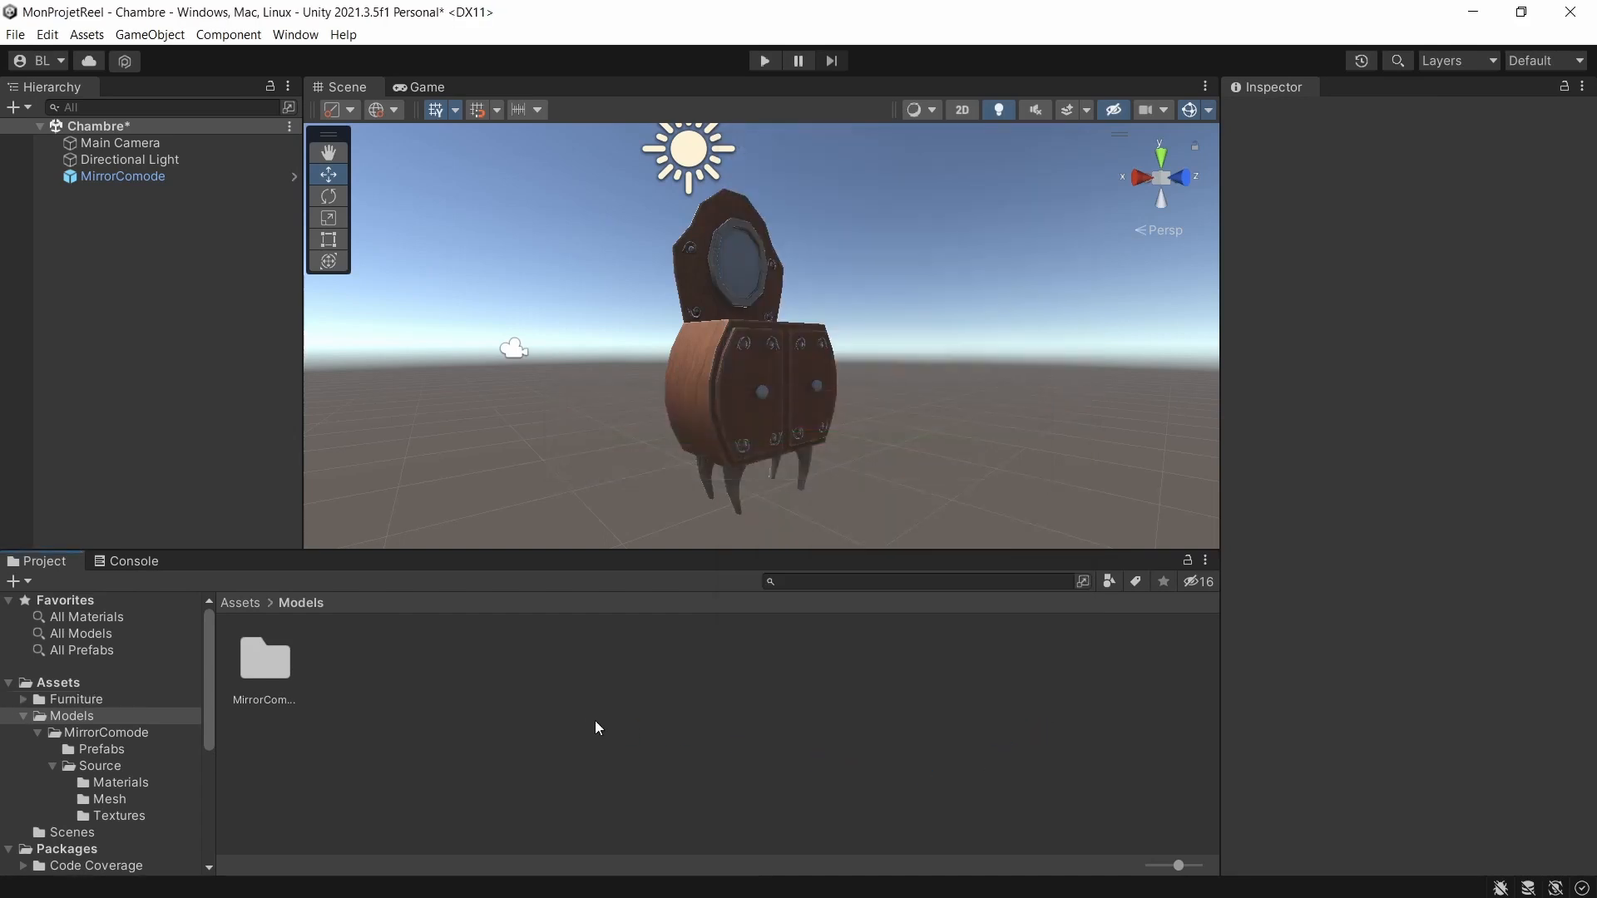
Rename the imported Furniture folder in Assets as Fotel and move it into the Models folder.
left_click(237, 602)
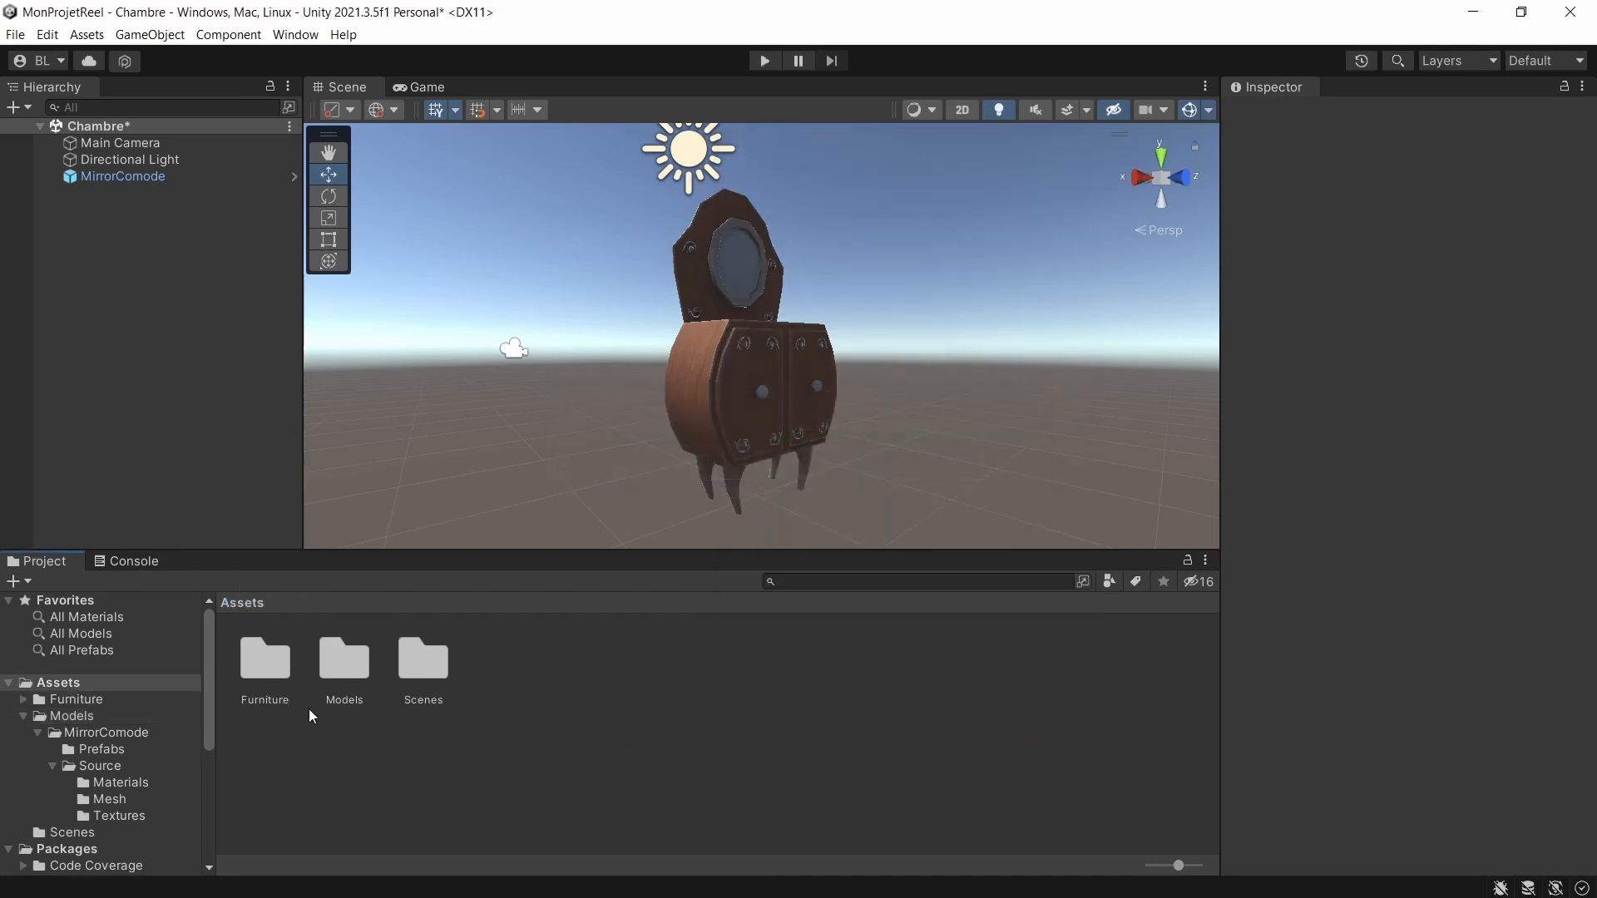
left_click(276, 704)
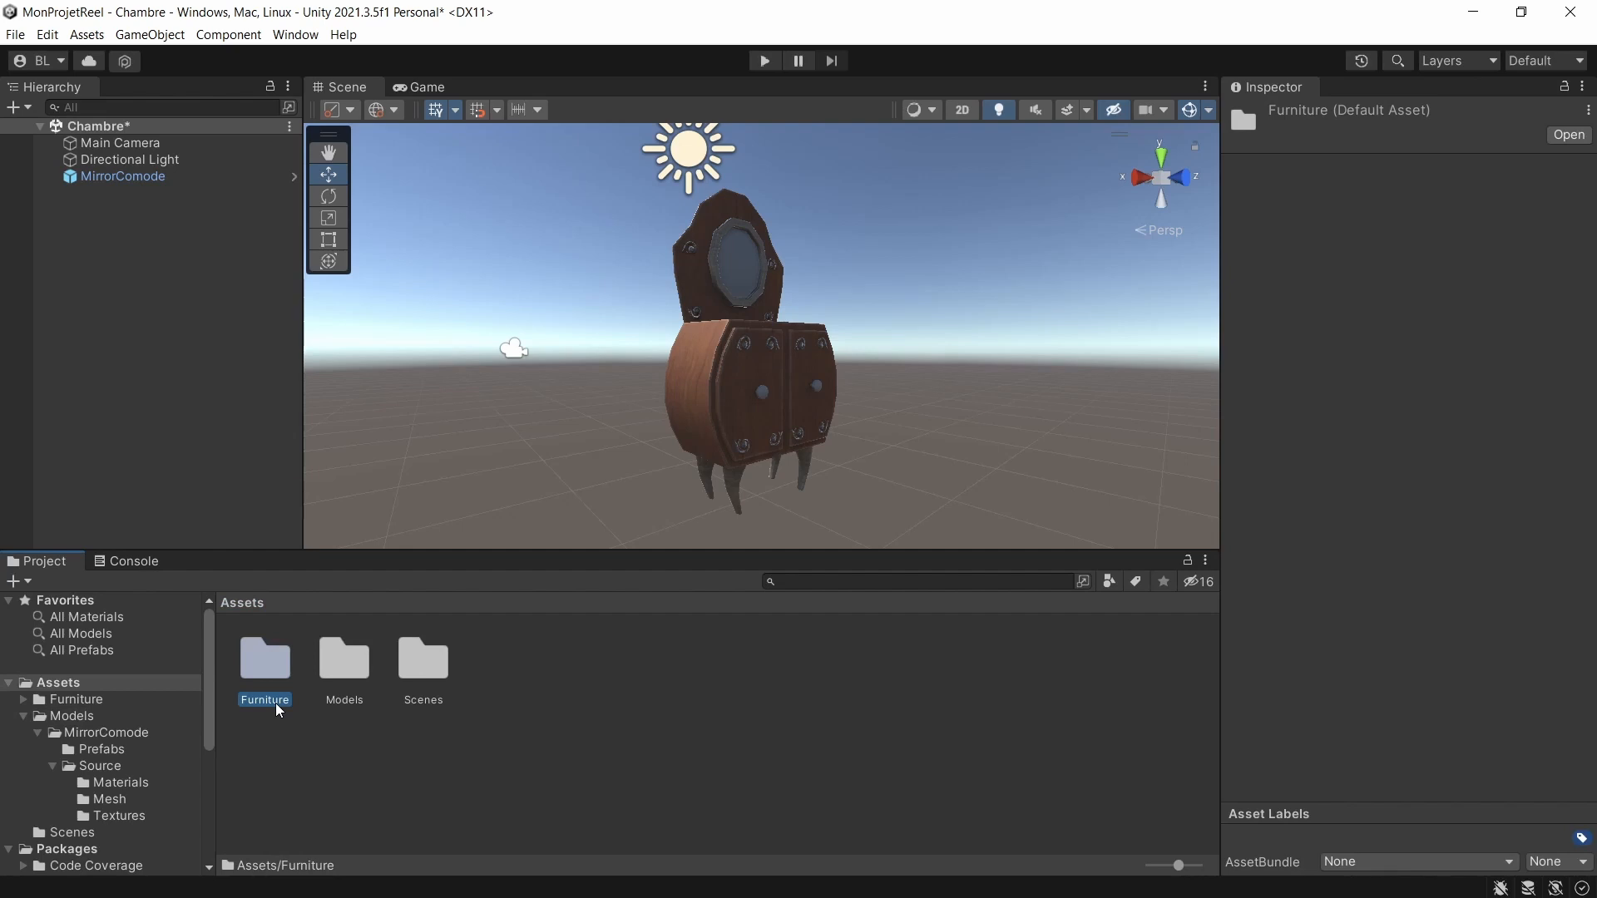
type("Fotel")
key("Return")
left_click_drag(309, 674, 345, 661)
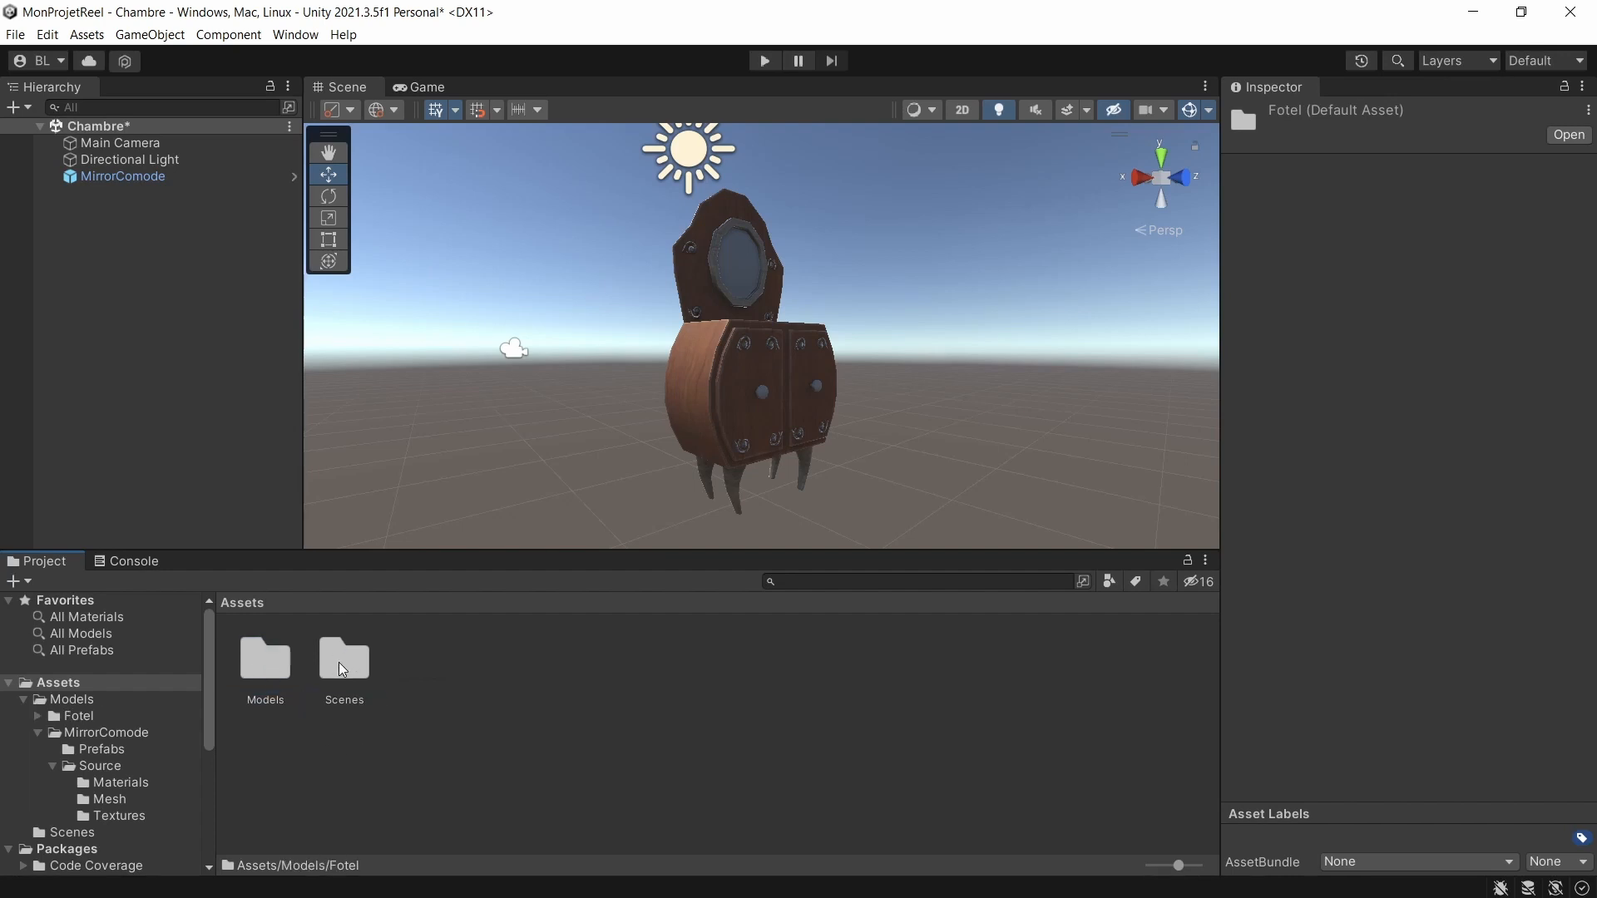
Add the Fotel3 prefab from Models/Fotel/Prefabs to the Chambre scene.
double_click(273, 664)
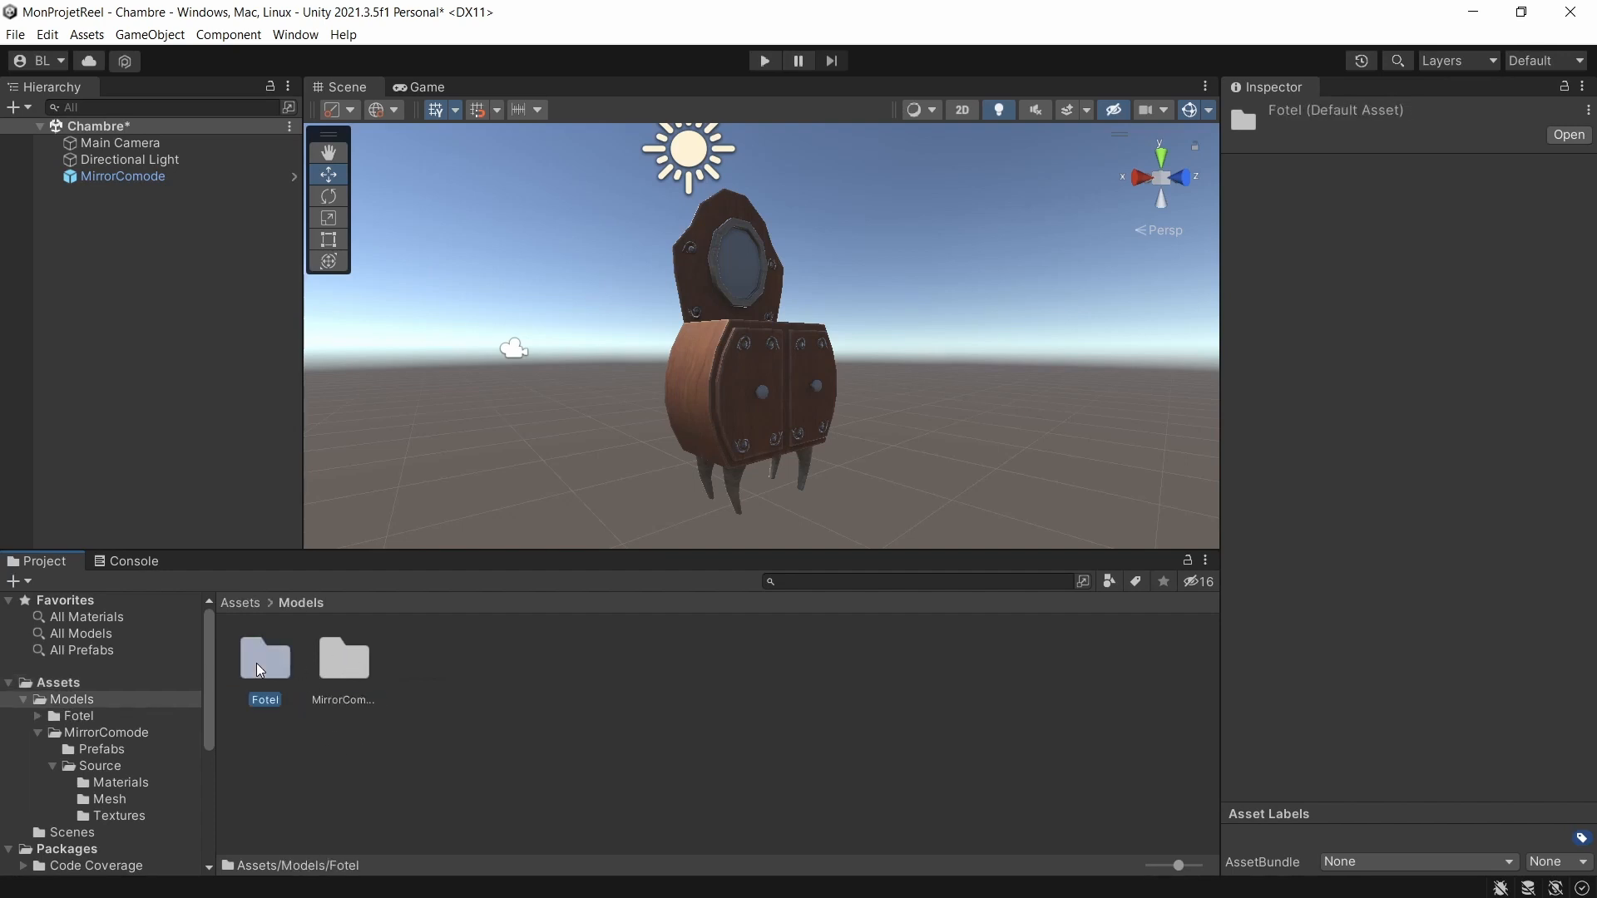
double_click(273, 664)
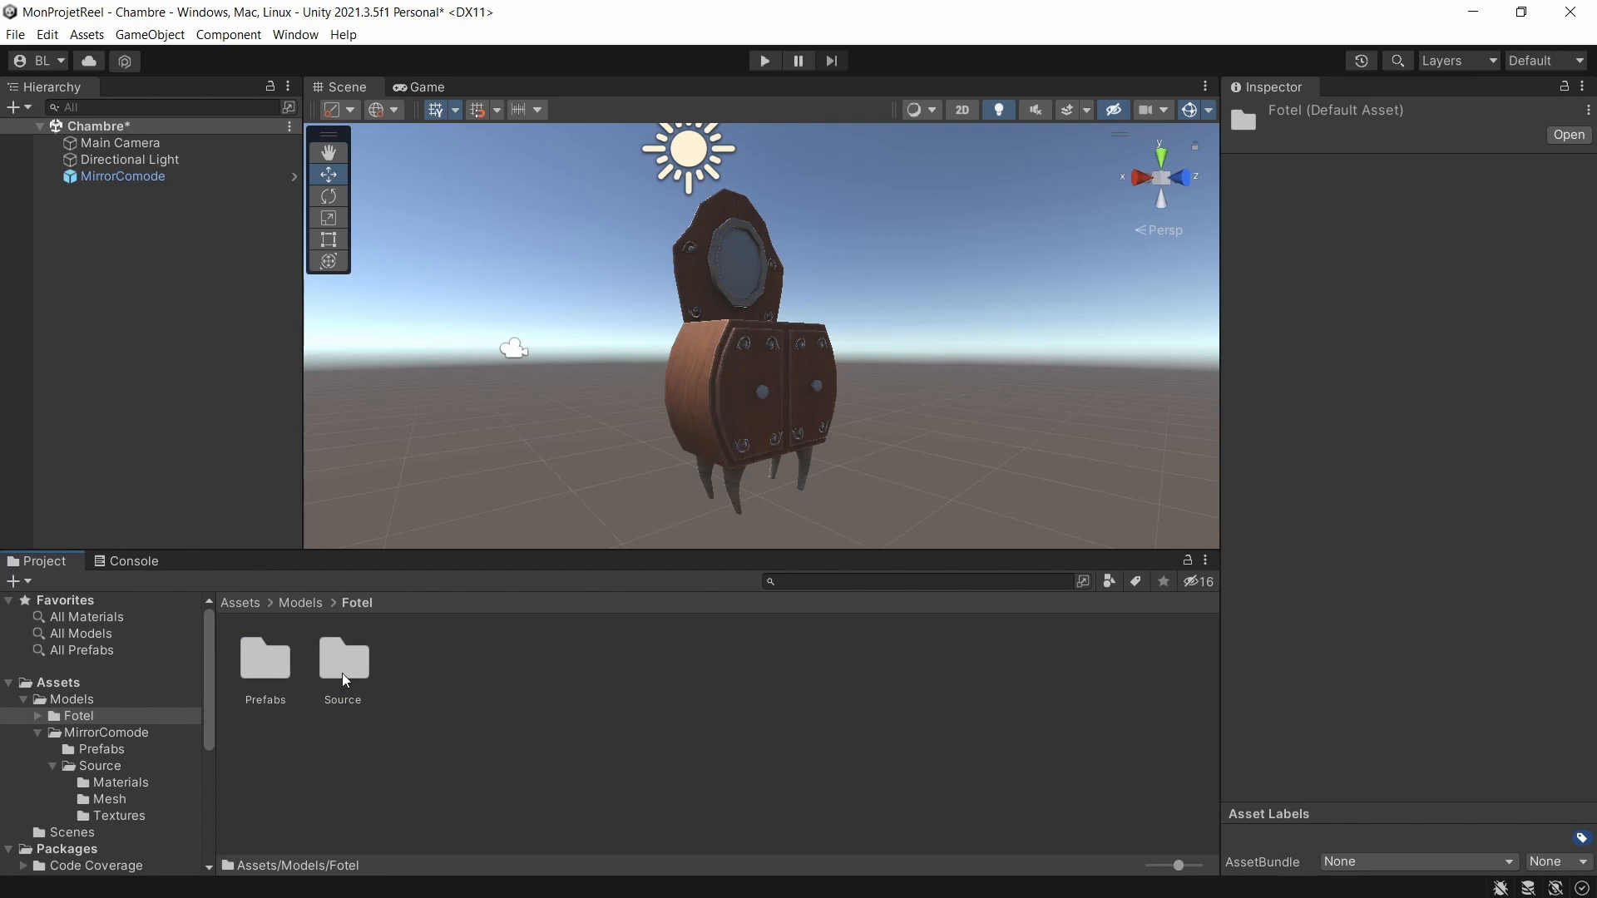
double_click(266, 676)
left_click_drag(264, 660, 160, 336)
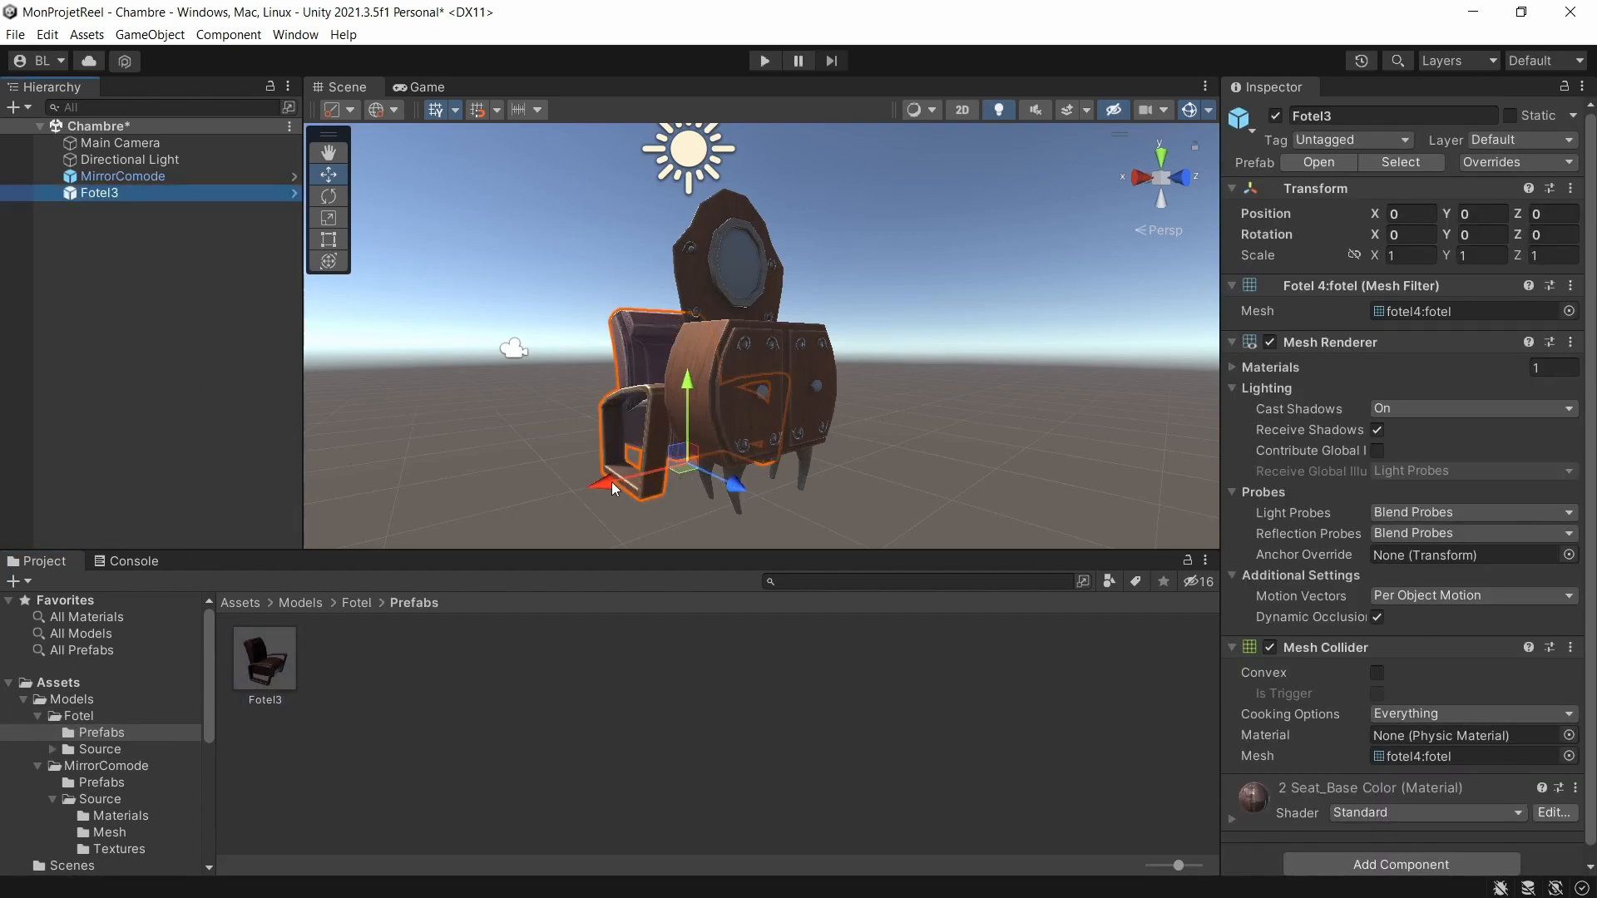
Move Fotel3 away from MirrorComode to about X 1.476 in the scene and return to the Models folder.
left_click_drag(611, 488, 392, 504)
right_click_drag(583, 445, 661, 436)
scroll(654, 435, "down", 4)
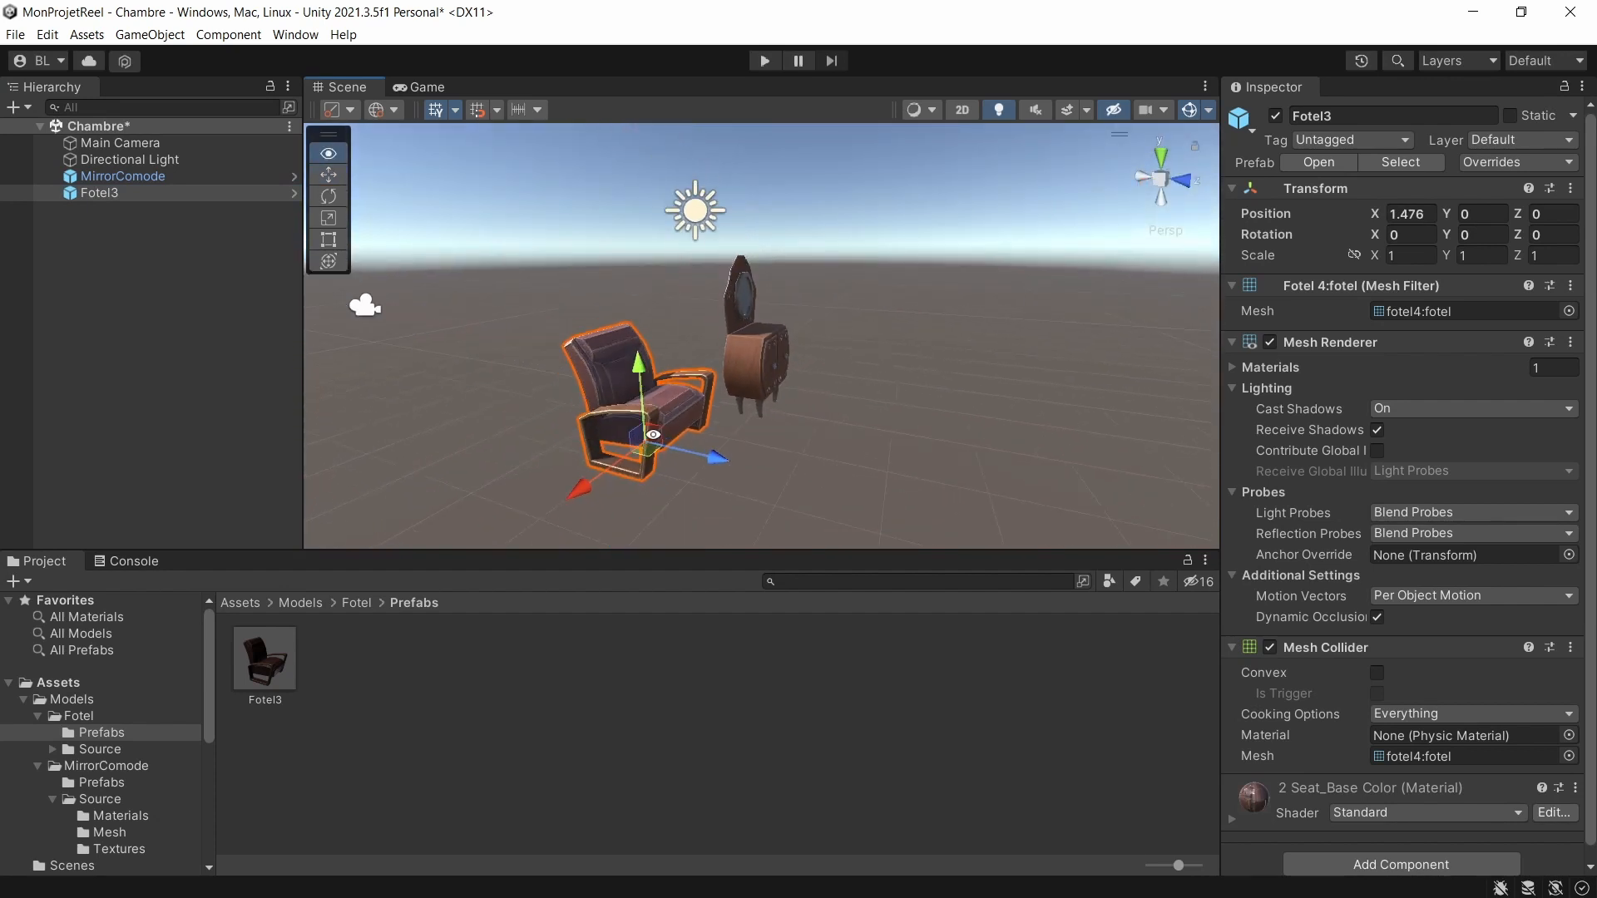
left_click_drag(655, 437, 802, 502, "alt")
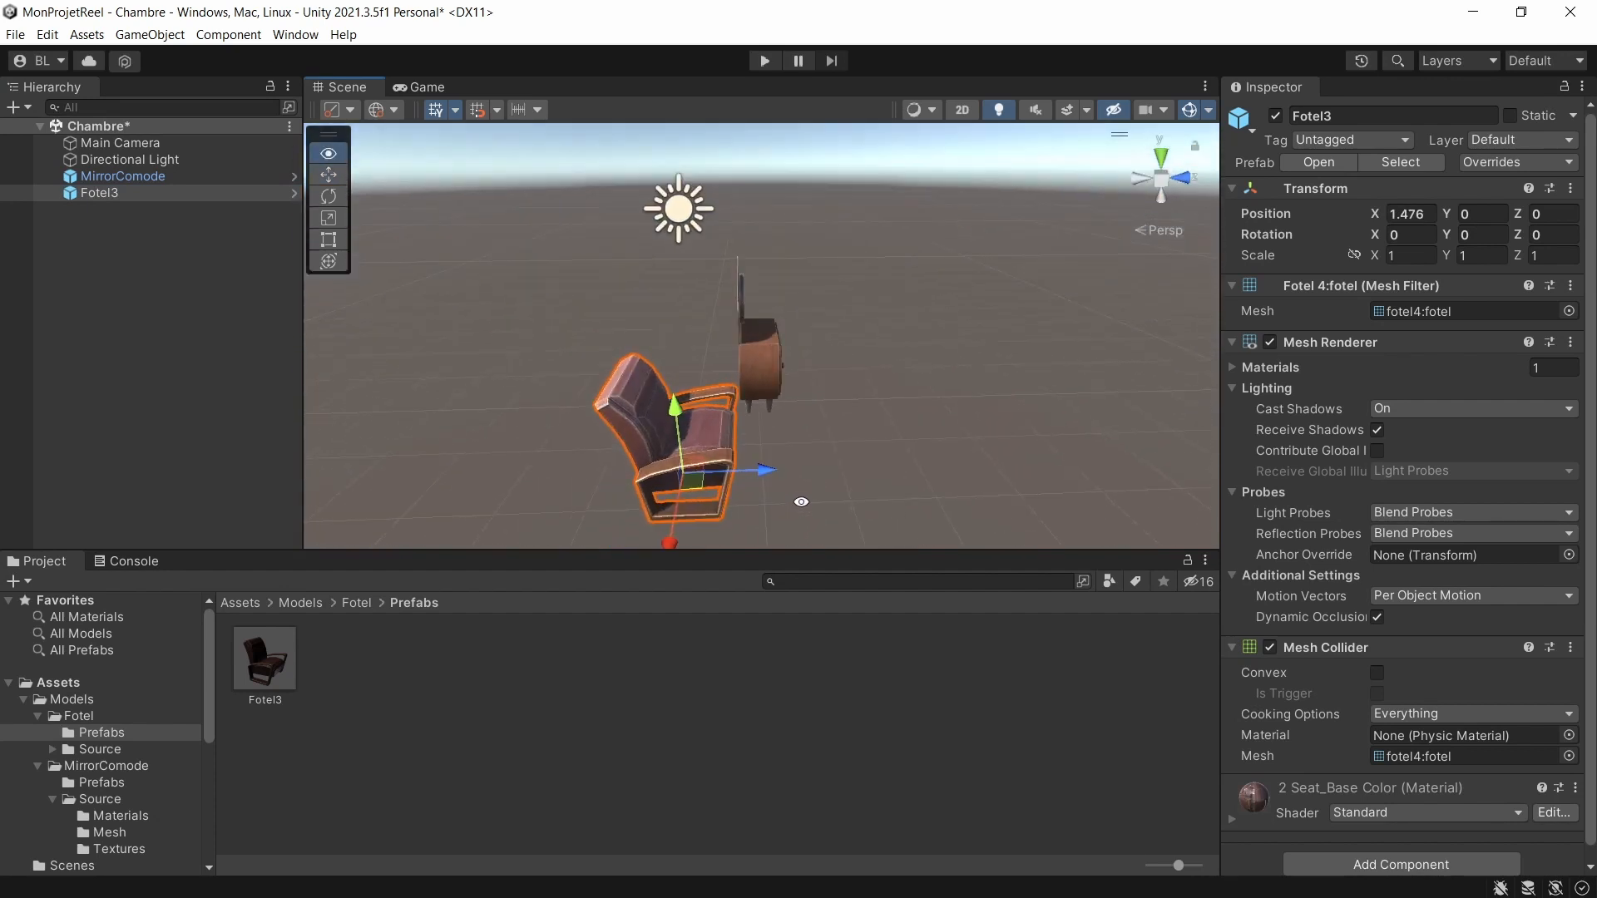
left_click(303, 603)
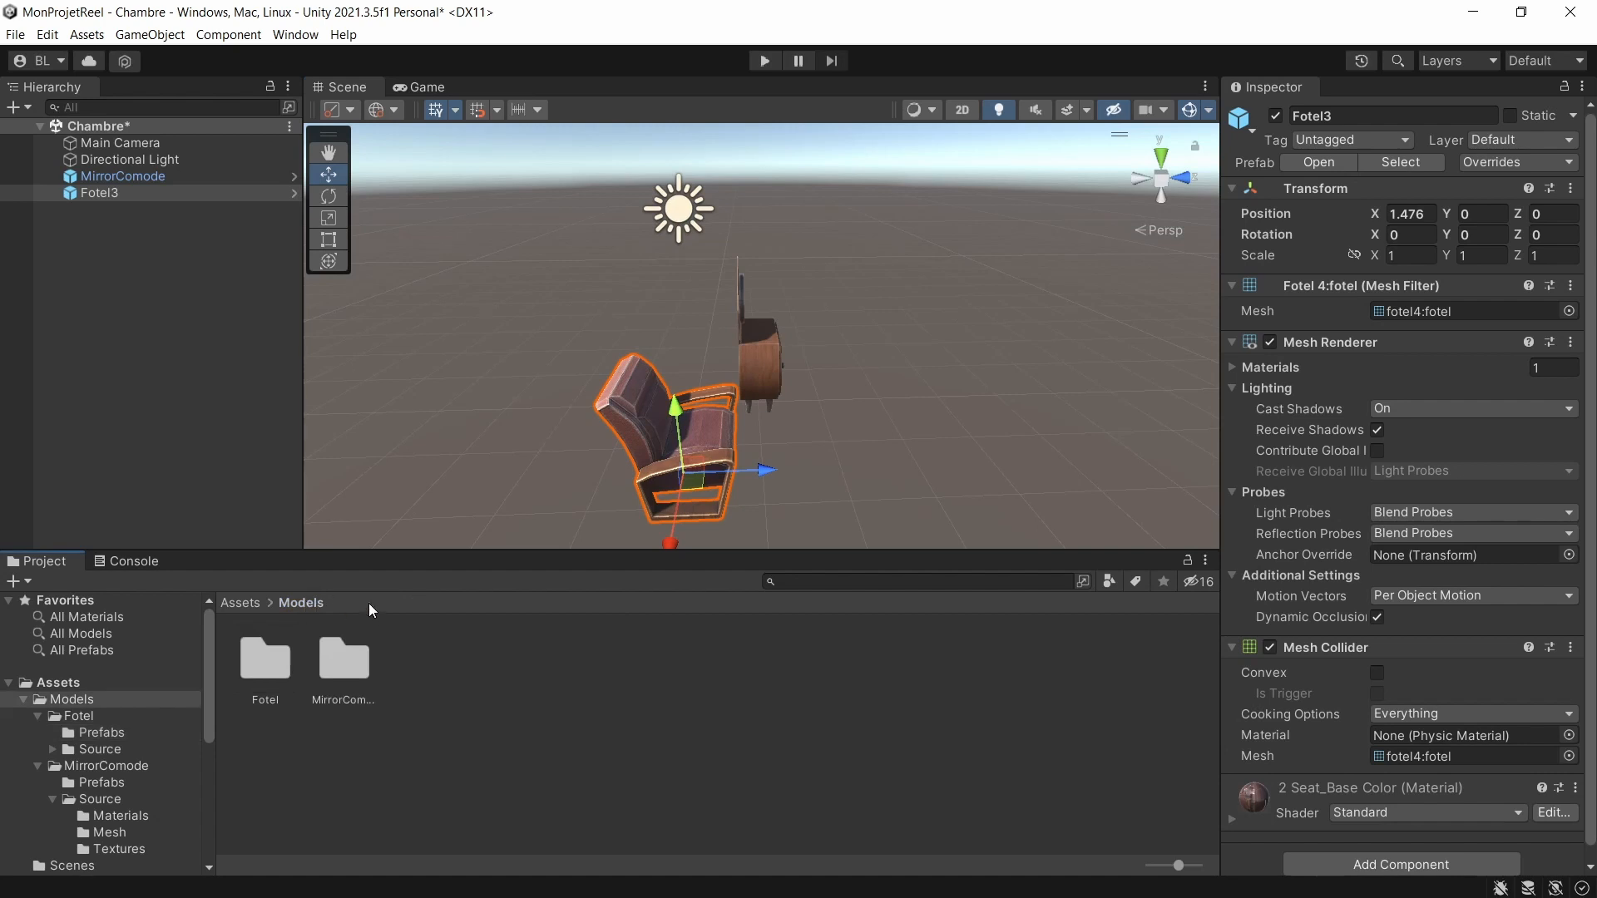